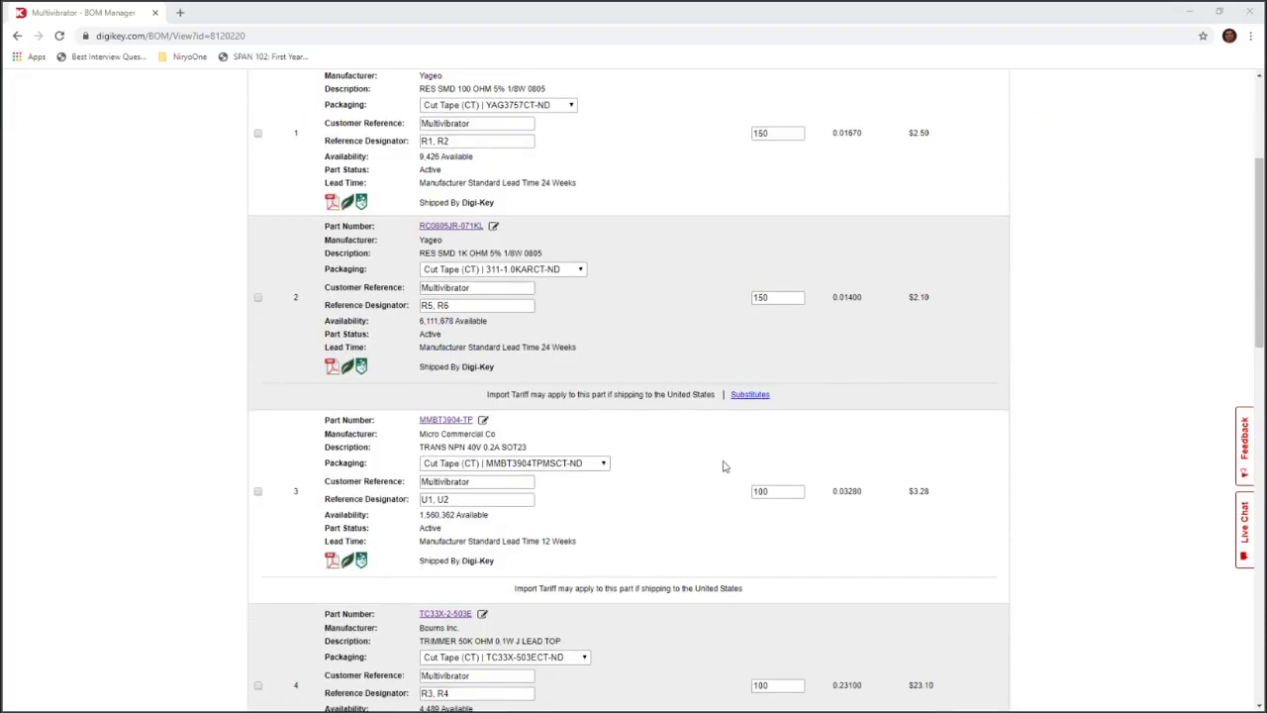
Scroll the Digi-Key BOM list to line 4, the TC33X-2-503E trimmer potentiometer
scroll(673, 466, down, 4)
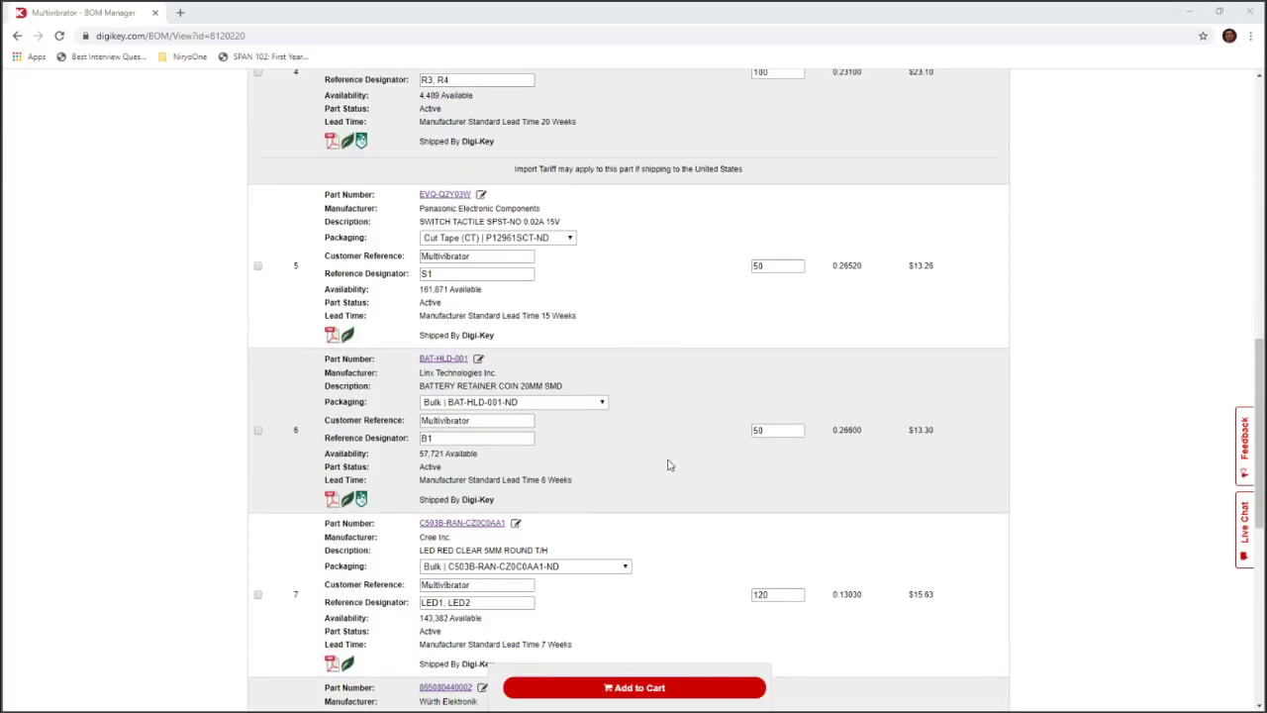
scroll(667, 465, down, 3)
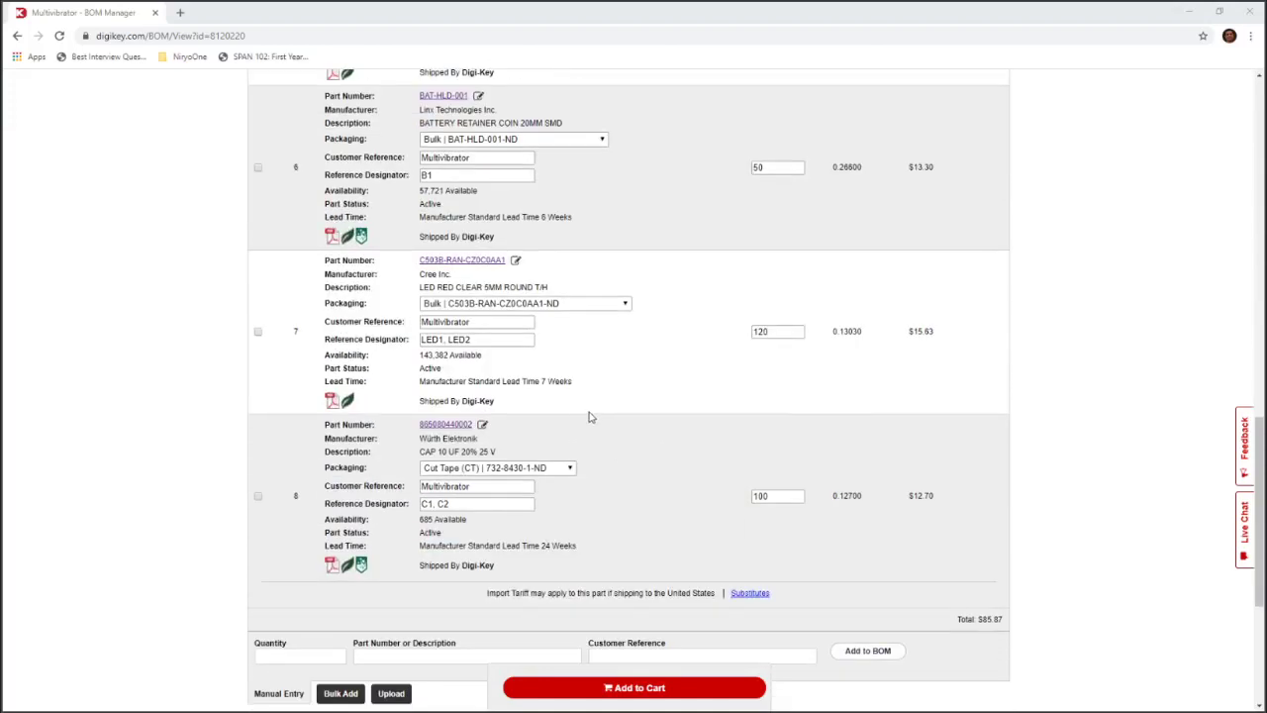
scroll(586, 419, up, 3)
scroll(542, 428, up, 3)
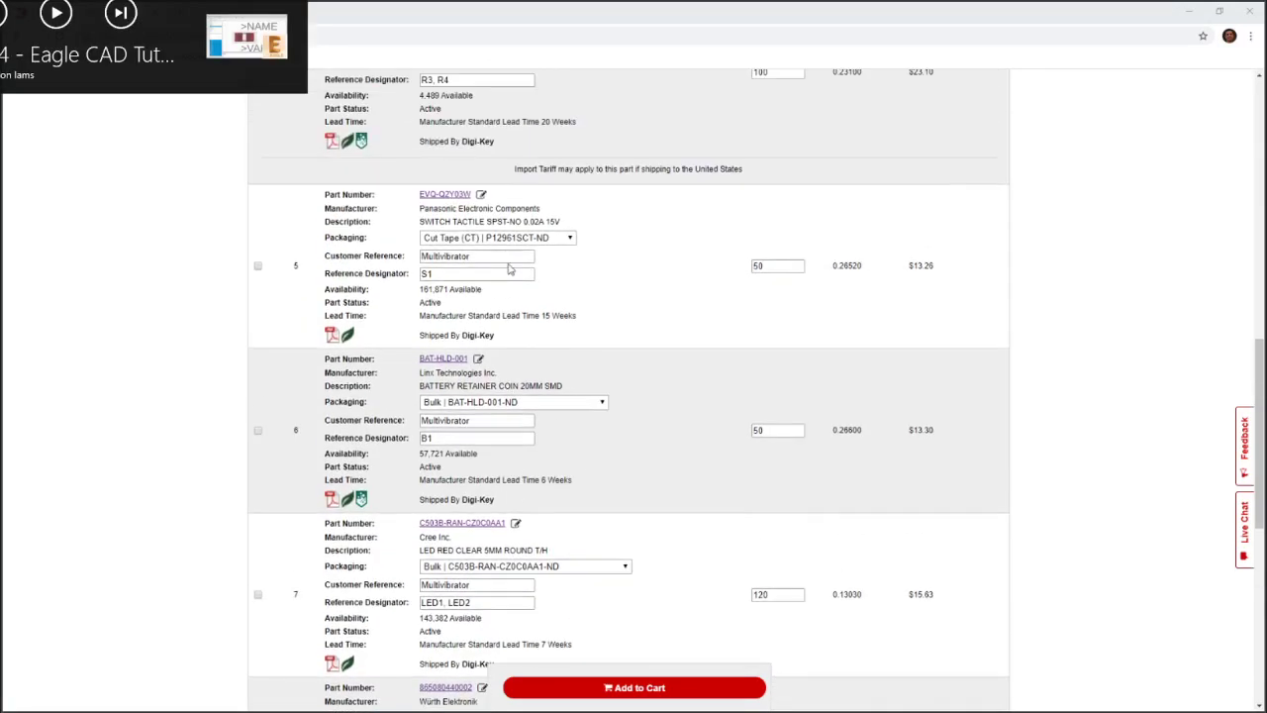
scroll(545, 232, up, 3)
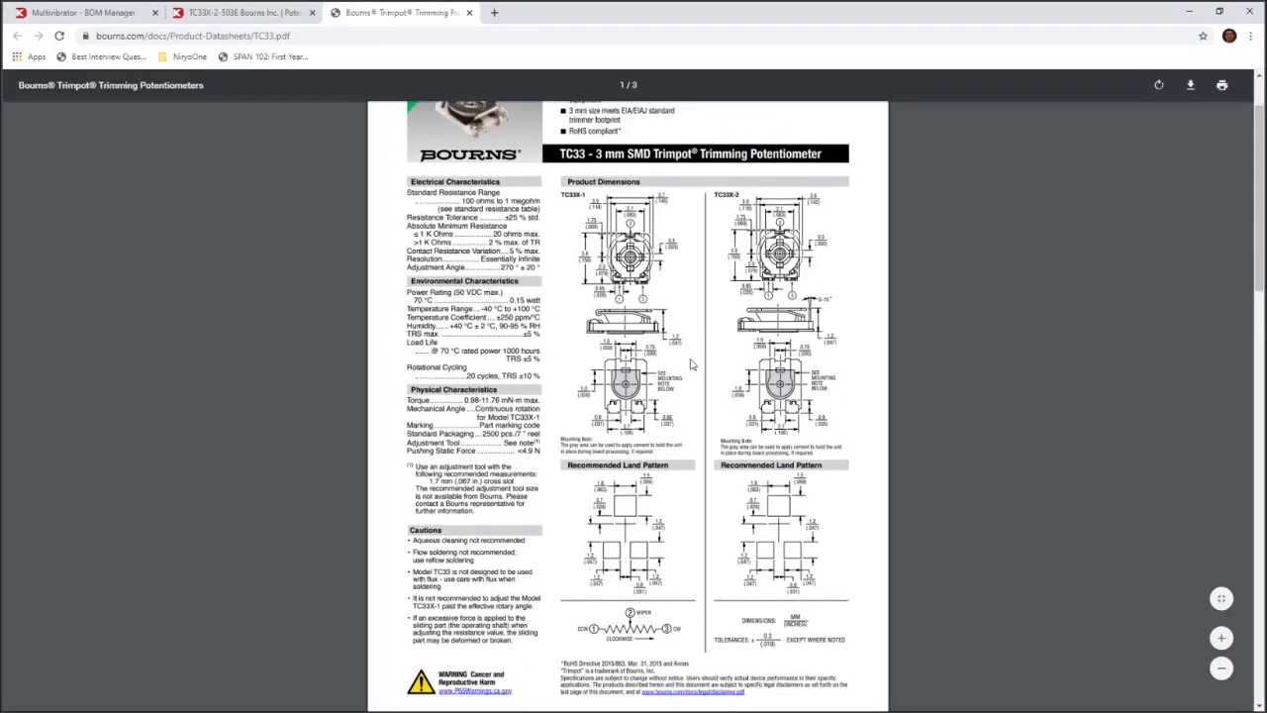
Bring the TC33 datasheet's Recommended Land Pattern into view and start a new snip
ctrl+scroll(614, 427, up, 4)
scroll(614, 427, down, 3)
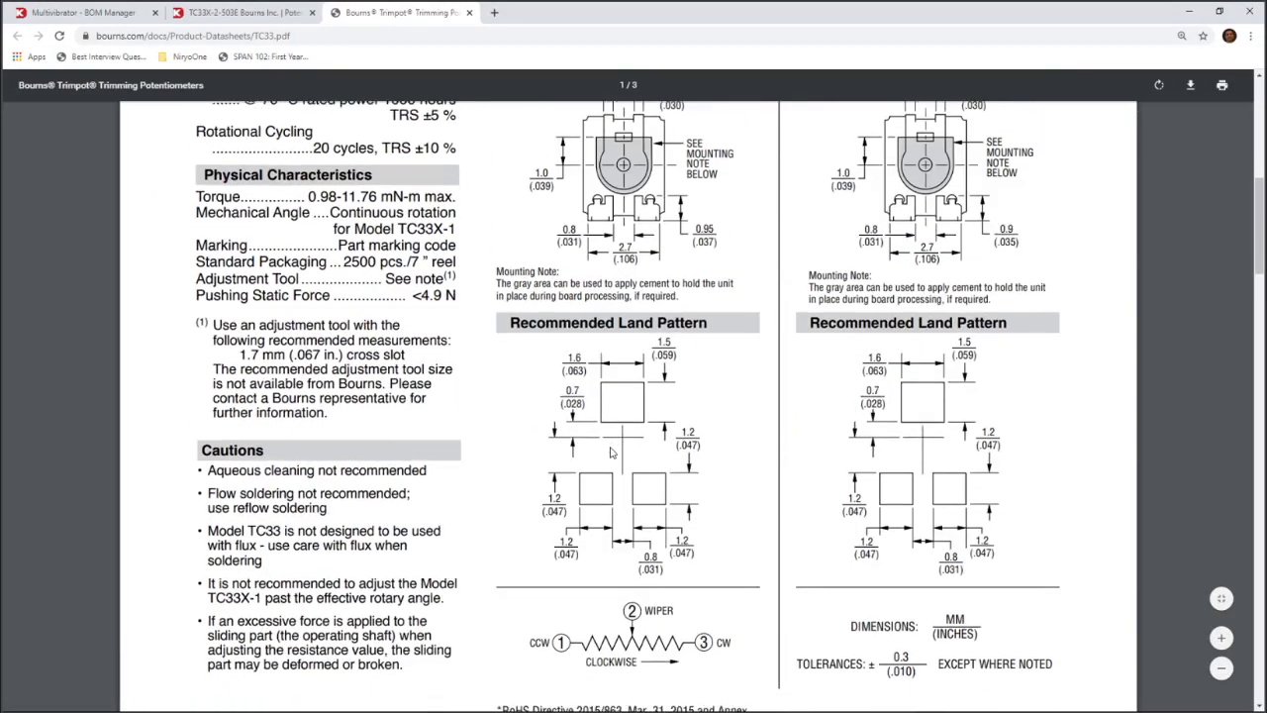
drag(514, 321, 630, 433)
click(629, 433)
scroll(624, 299, up, 2)
scroll(634, 287, up, 1)
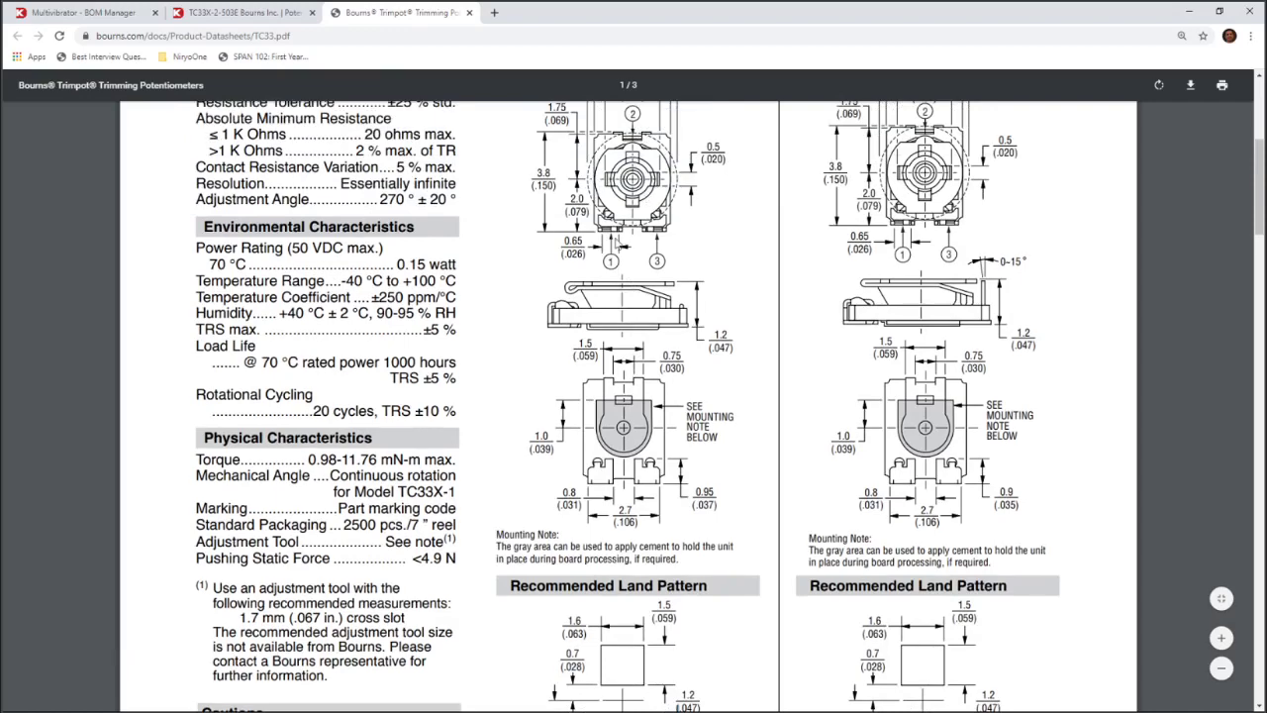
scroll(670, 340, down, 5)
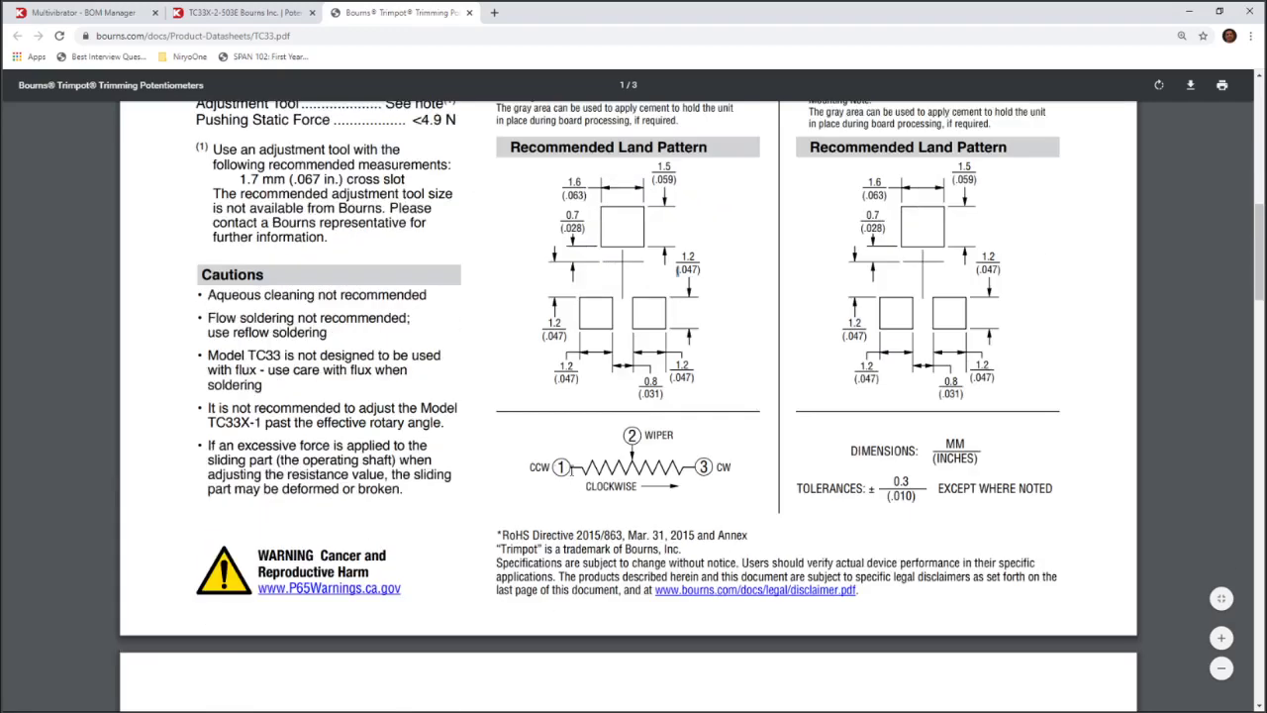
scroll(675, 327, up, 1)
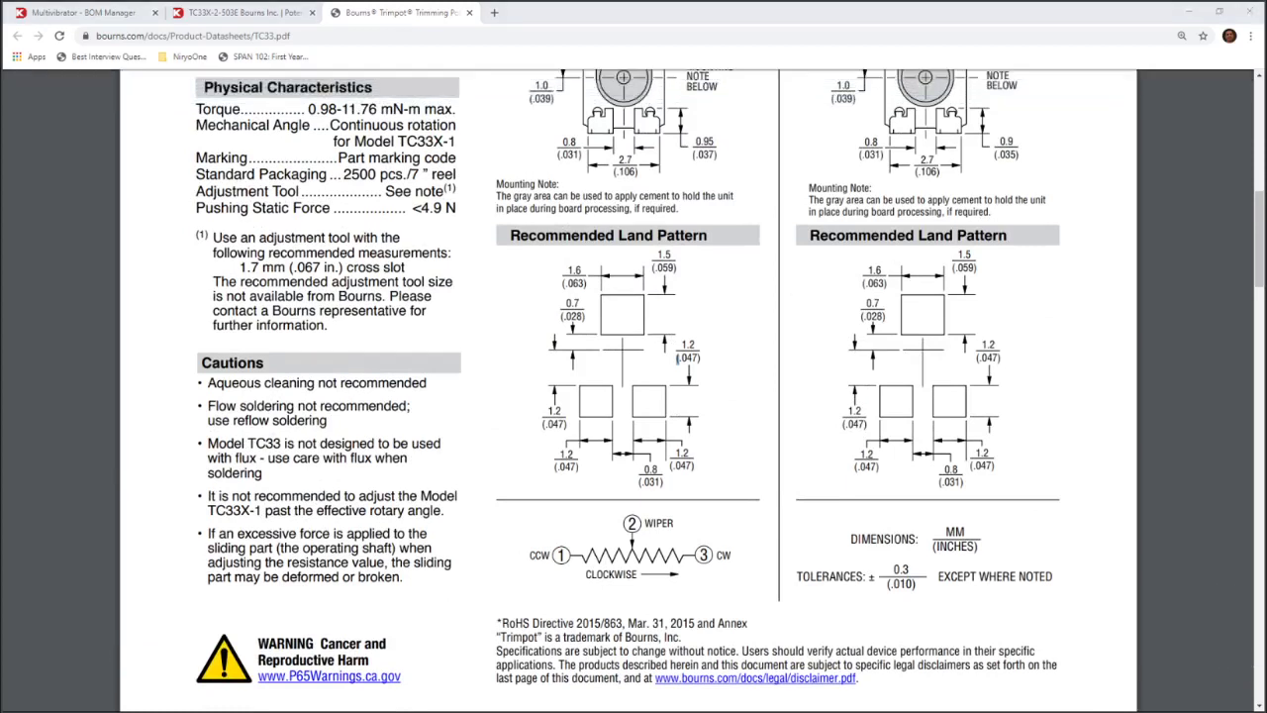
key(ctrl+n)
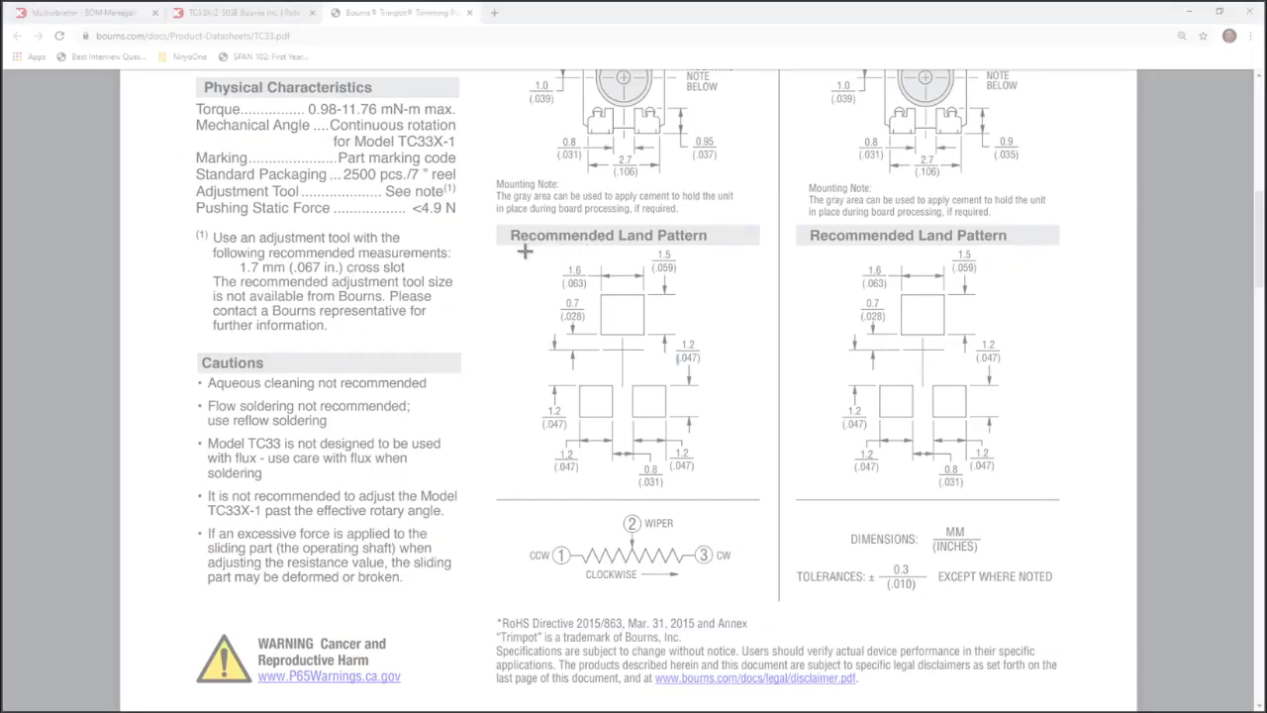
Snip the Recommended Land Pattern drawing and move the capture aside
drag(524, 250, 732, 503)
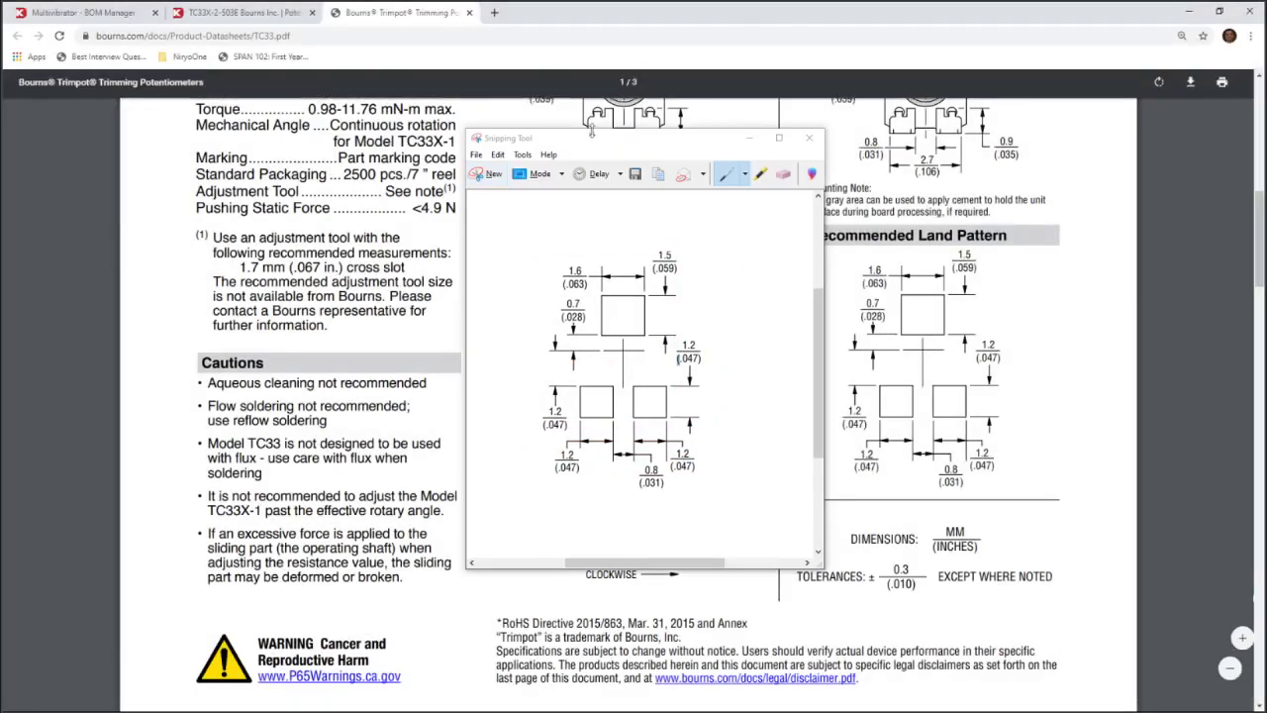
drag(594, 143, 1015, 125)
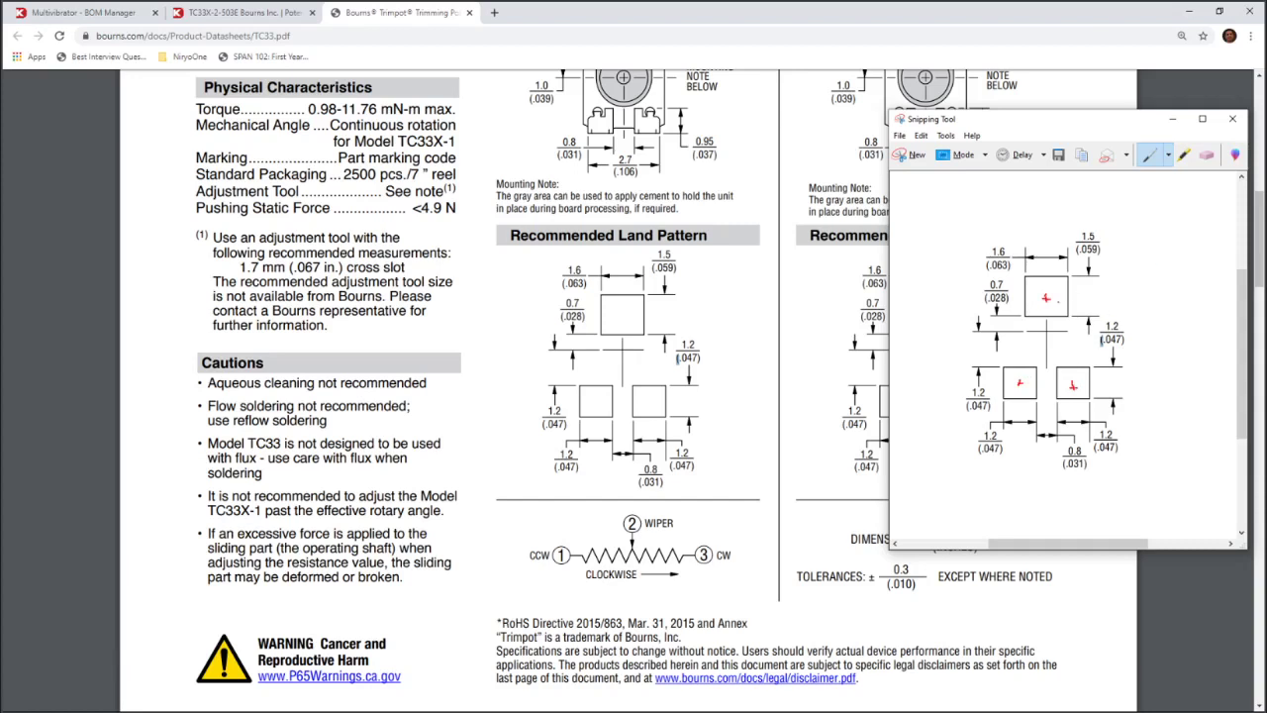
Label the top pad's centre (0, 1.45) in red and highlight the 0.7 dimension yellow
mouse_move(1057, 297)
mouse_down()
mouse_move(1093, 287)
mouse_move(1122, 233)
mouse_move(1128, 244)
mouse_up()
click(1185, 154)
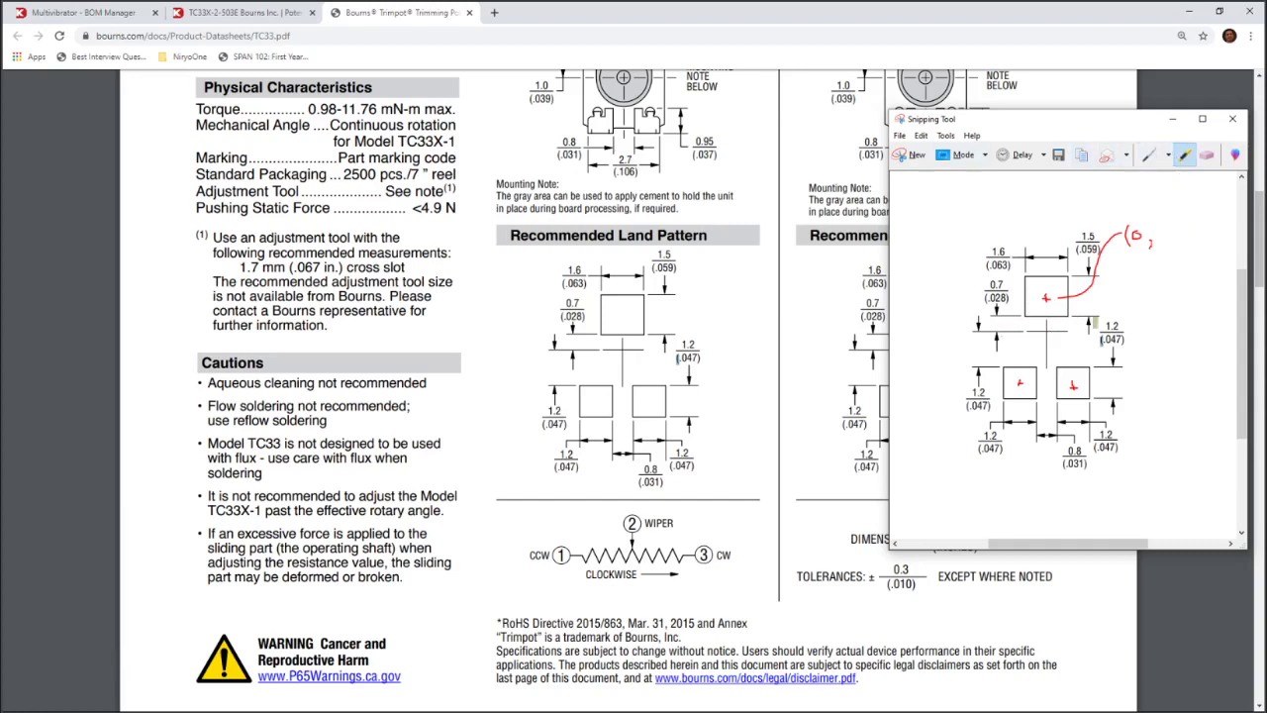
drag(997, 309, 997, 339)
click(1046, 299)
click(1148, 156)
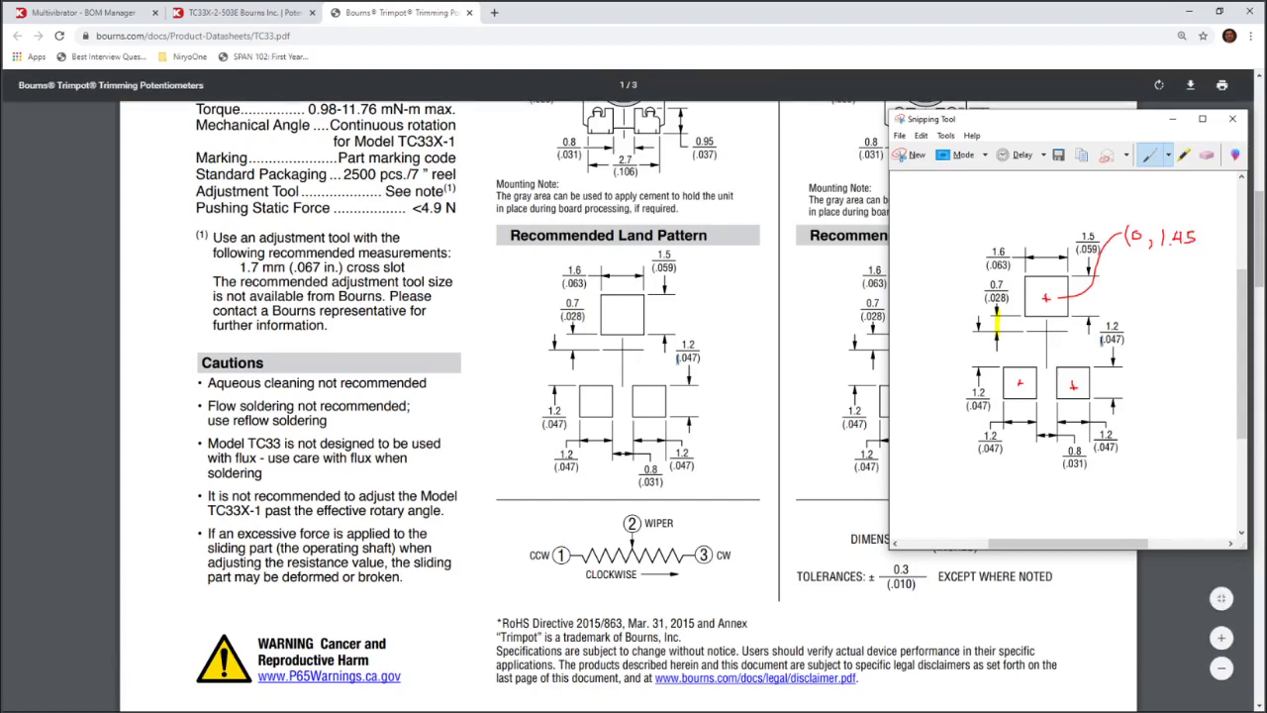
key(alt+Tab)
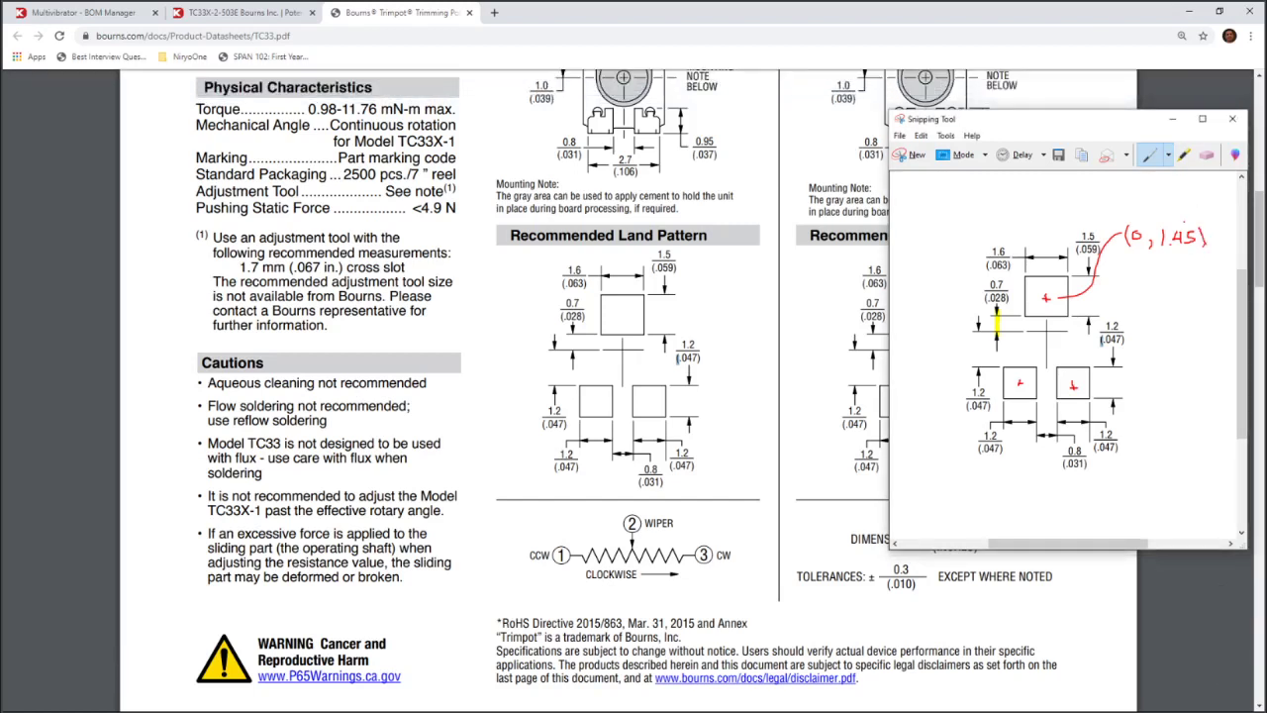
Highlight both pad centre marks, the 1.2 dimension and the centre line below the top pad
click(1185, 154)
drag(1045, 295, 1044, 314)
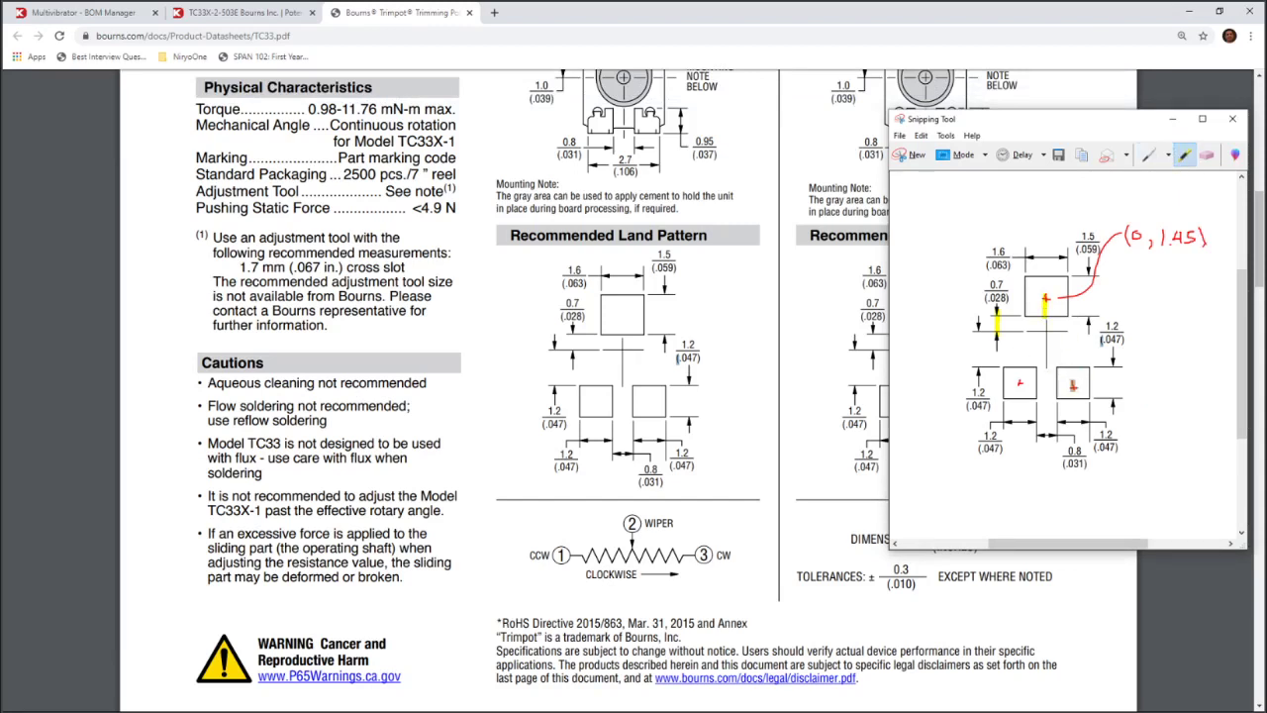
drag(1075, 378, 1076, 390)
drag(974, 391, 988, 393)
drag(1047, 335, 1046, 368)
click(1148, 154)
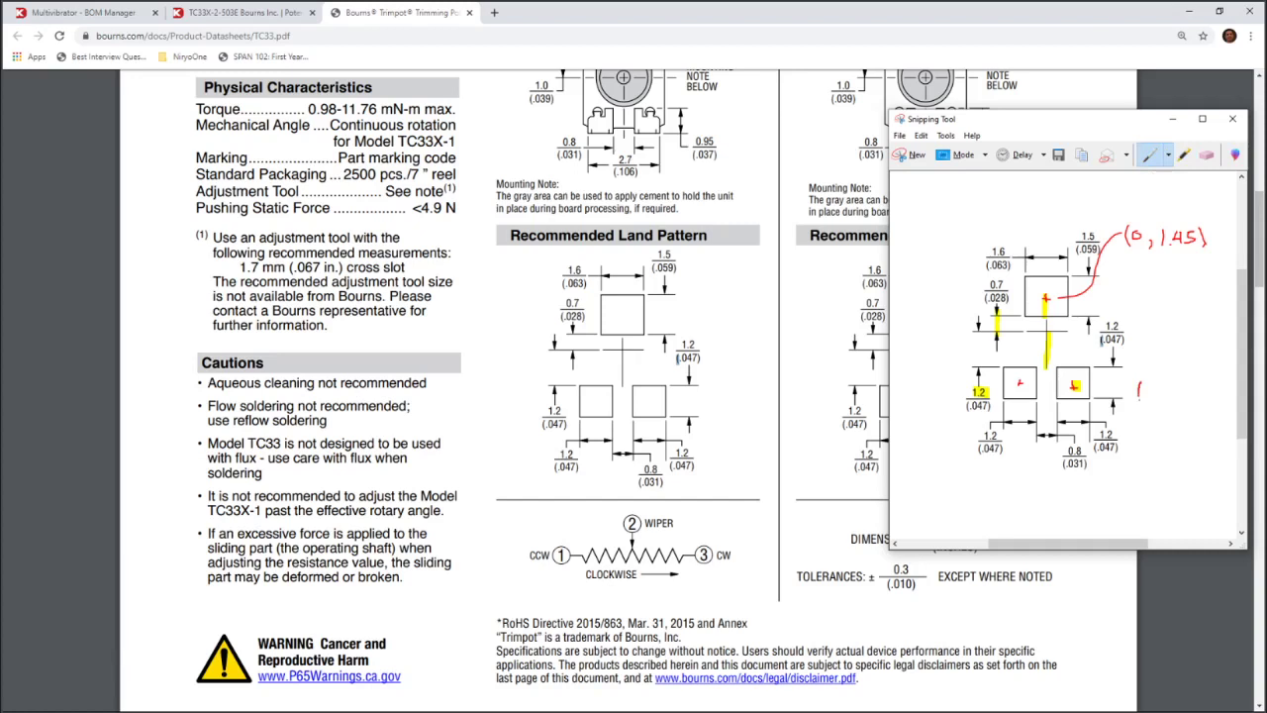
Write (1.2, -1.8) beside the lower-right pad and highlight the 0.8 gap dimension
drag(1140, 399, 1149, 413)
click(1184, 155)
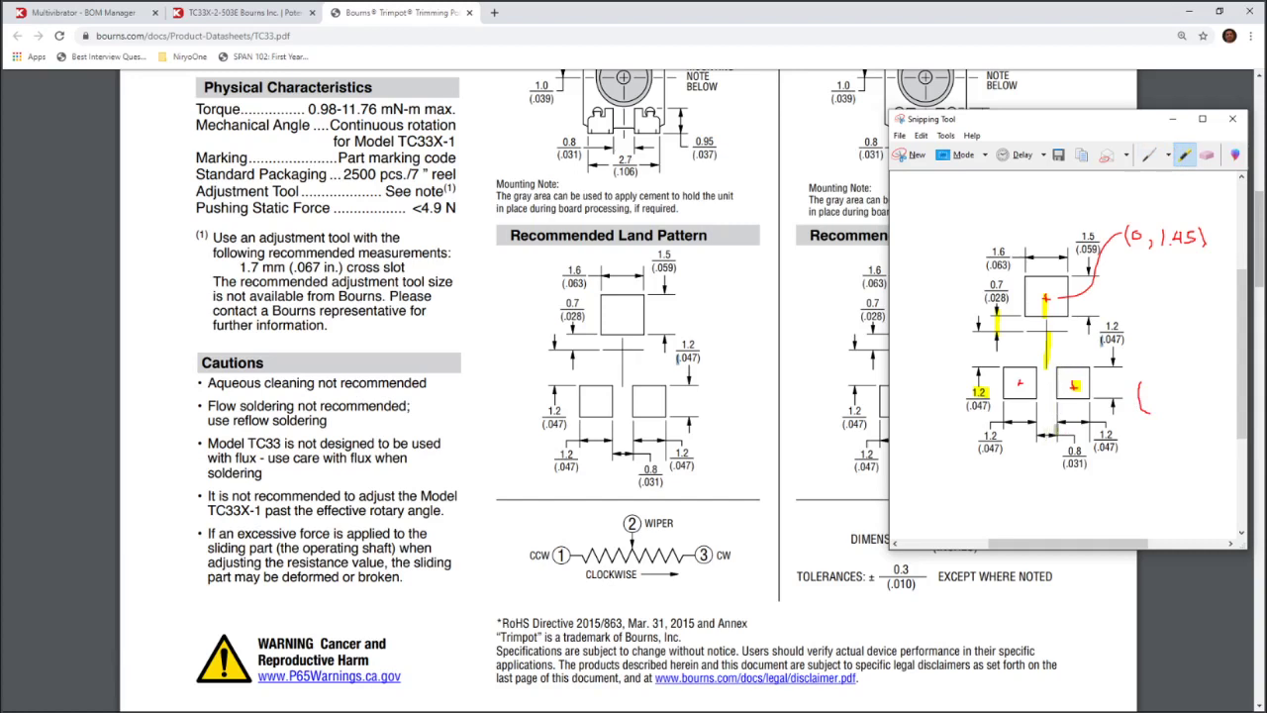
mouse_move(1066, 447)
mouse_down()
mouse_move(1082, 446)
mouse_move(1064, 435)
mouse_up()
click(1148, 154)
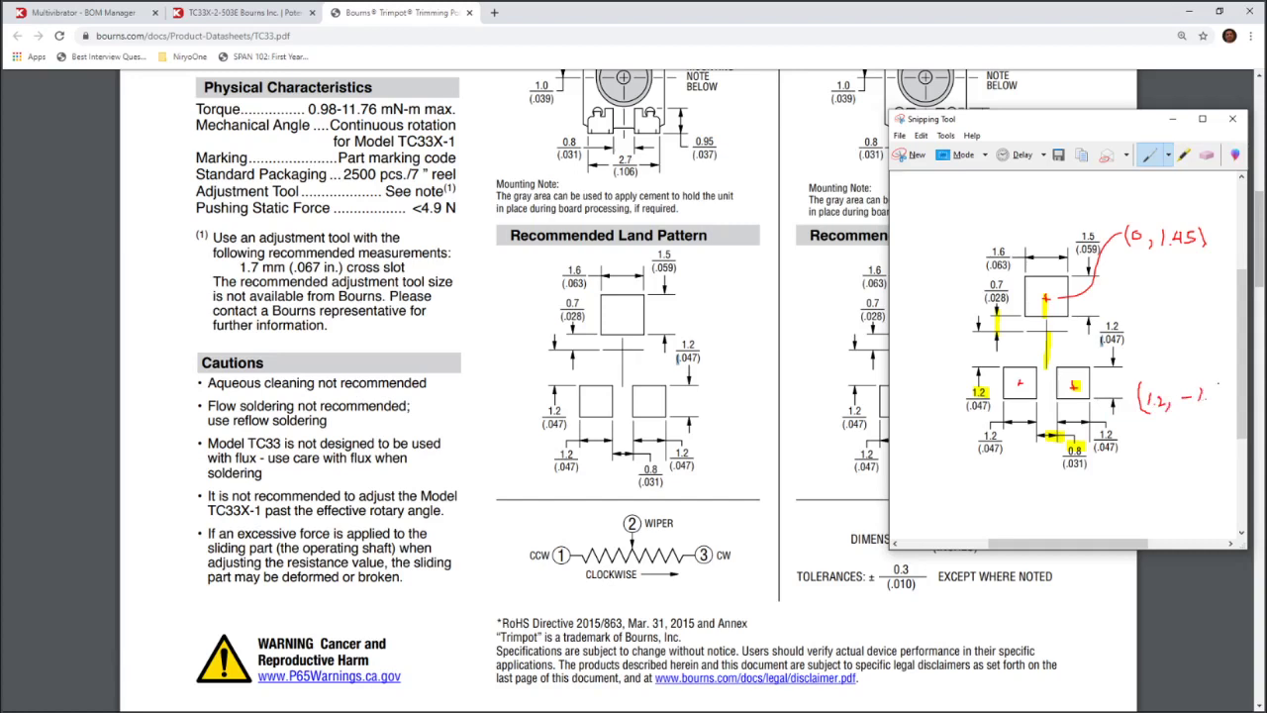
drag(1213, 387, 1222, 400)
click(678, 358)
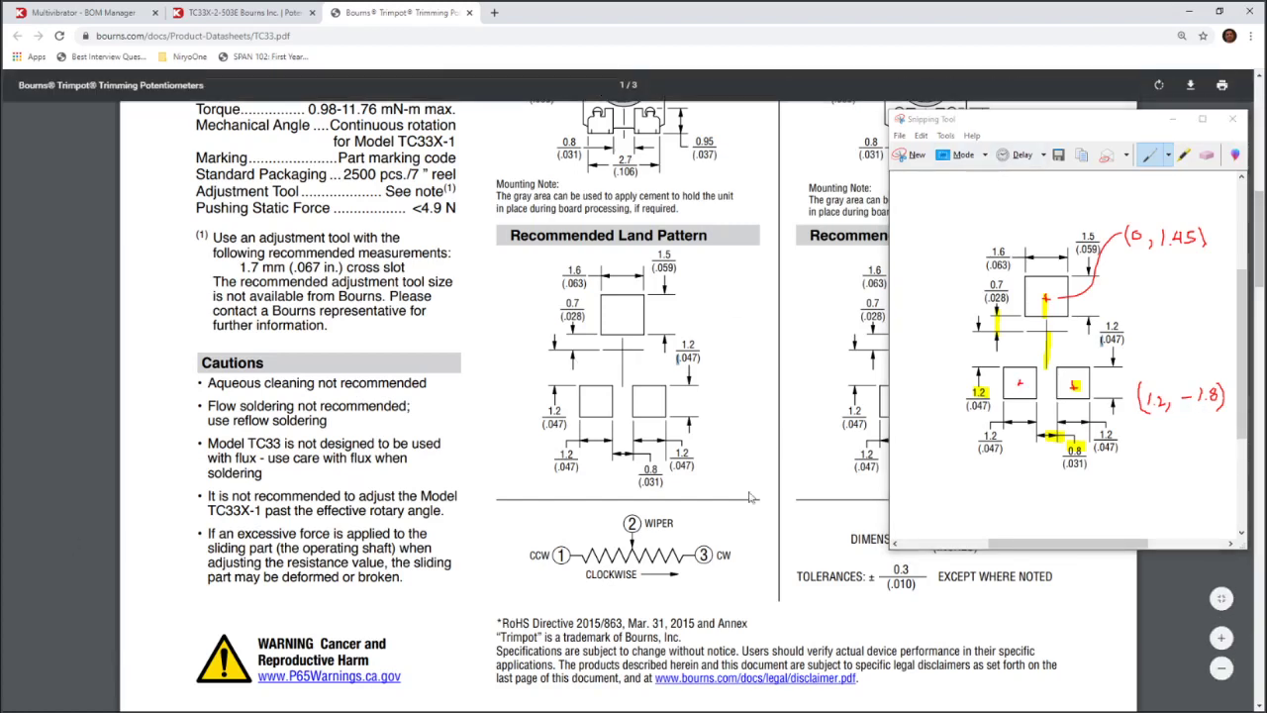
click(1206, 155)
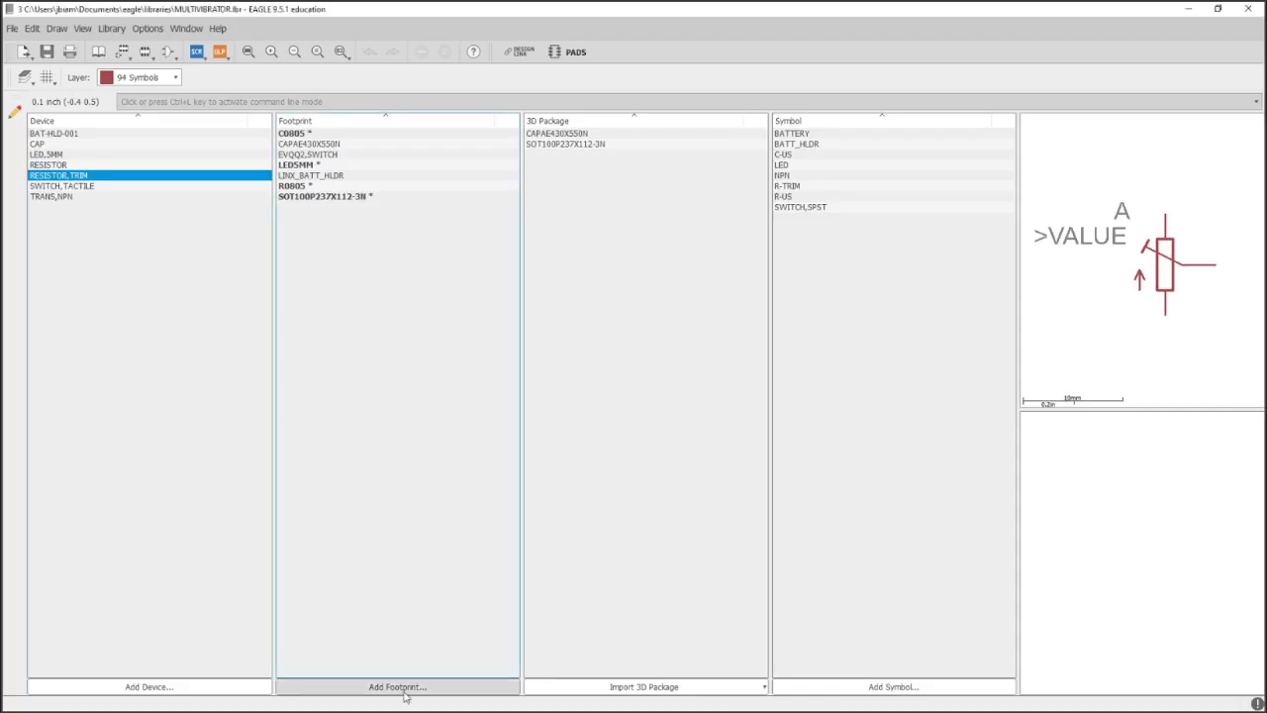
Add a footprint named TC33X,TRIM to the MULTIVIBRATOR library, confirming the warning
click(401, 686)
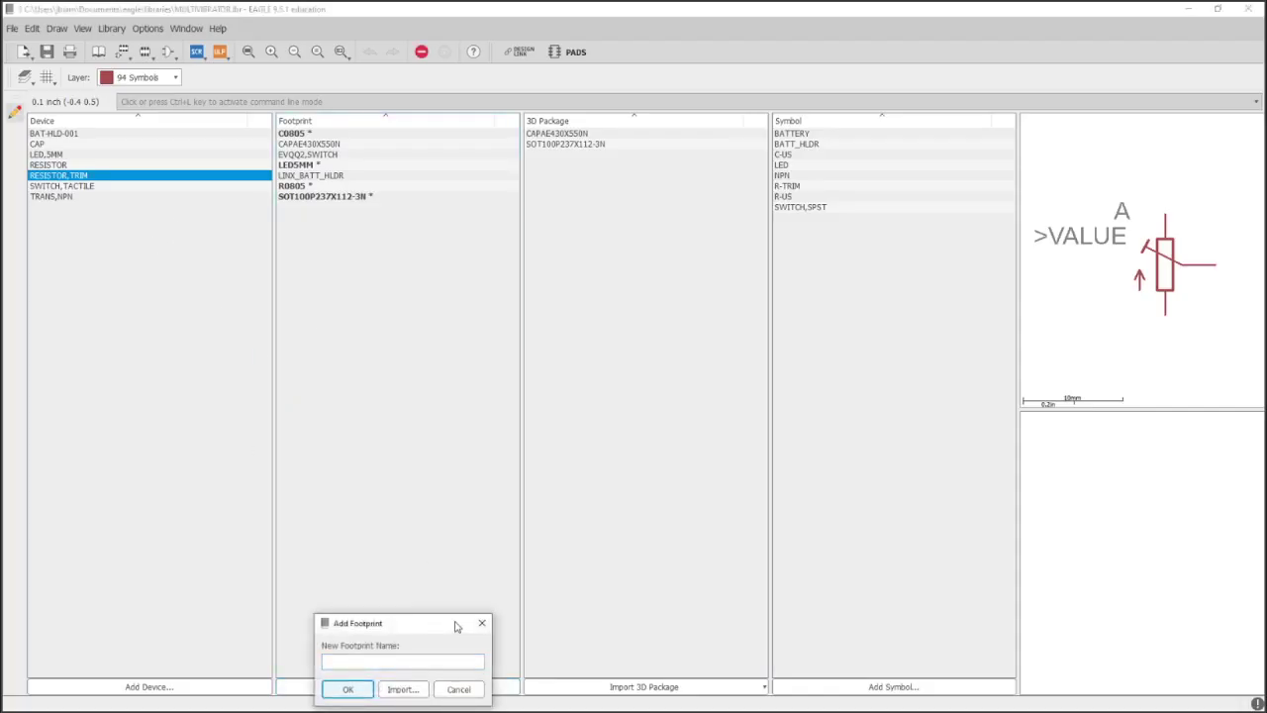
drag(458, 622, 447, 424)
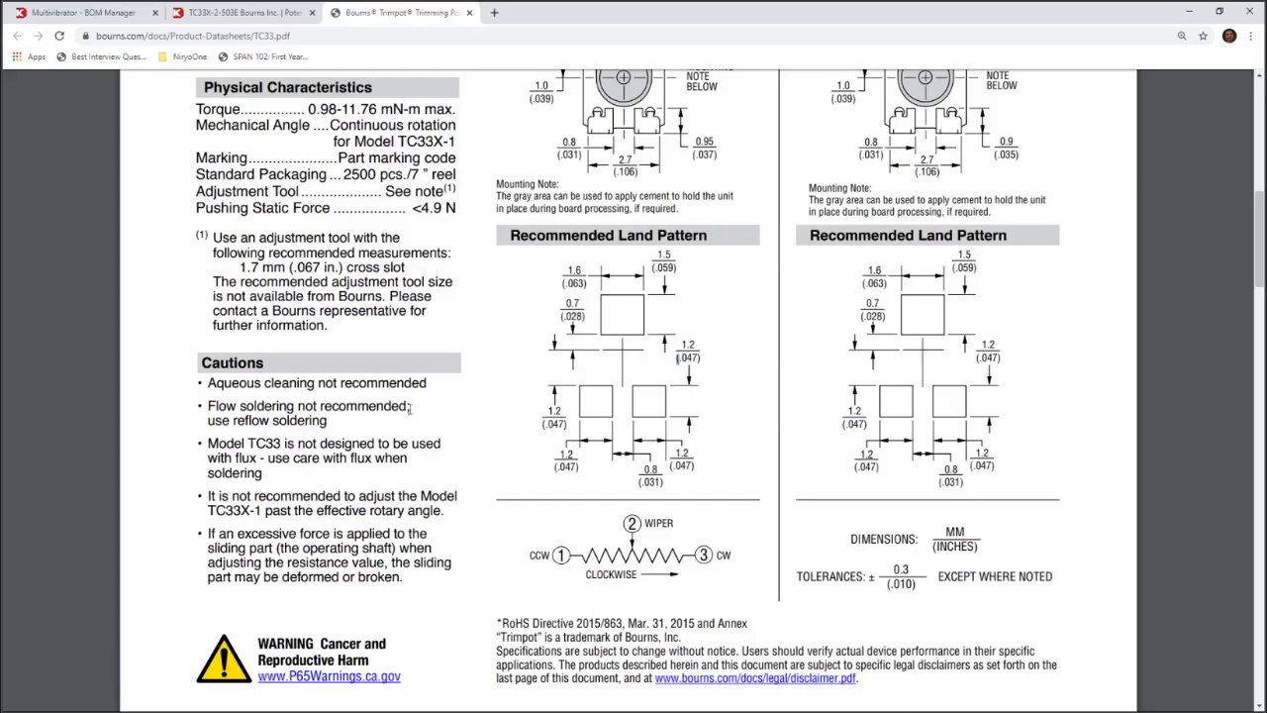
scroll(559, 156, up, 10)
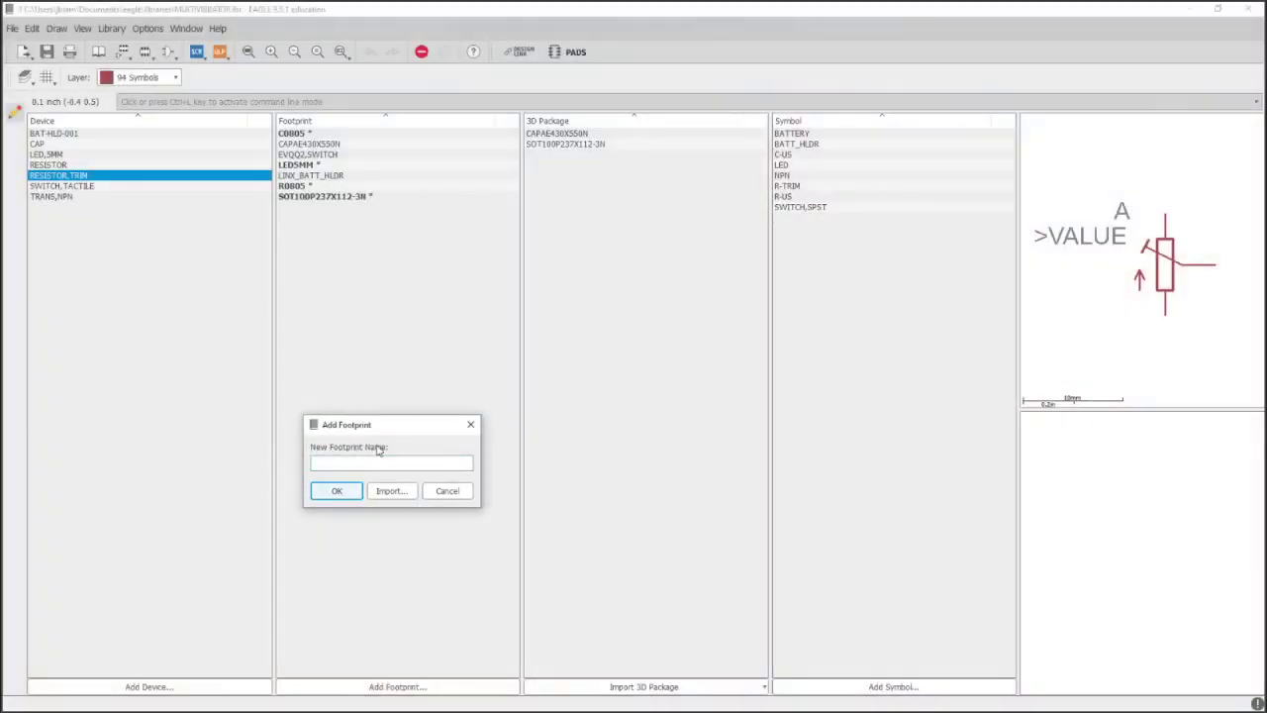
click(390, 464)
text(TC33X_TRIM)
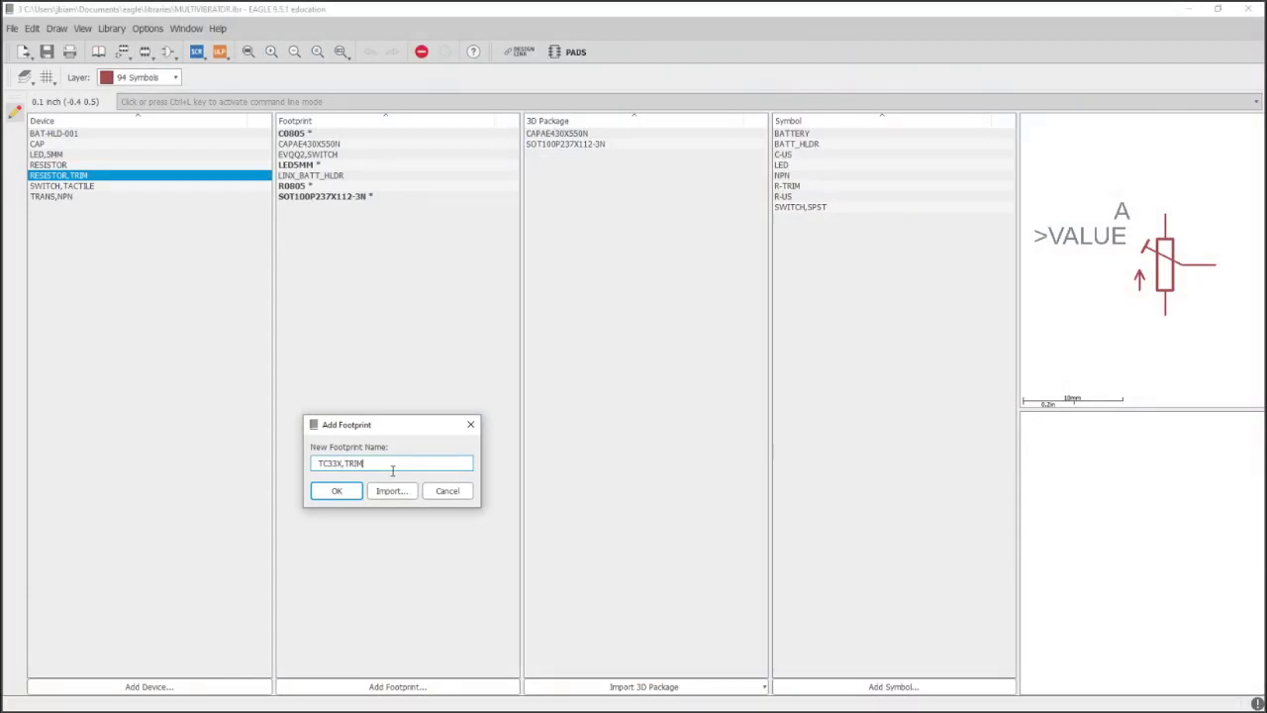
key(Return)
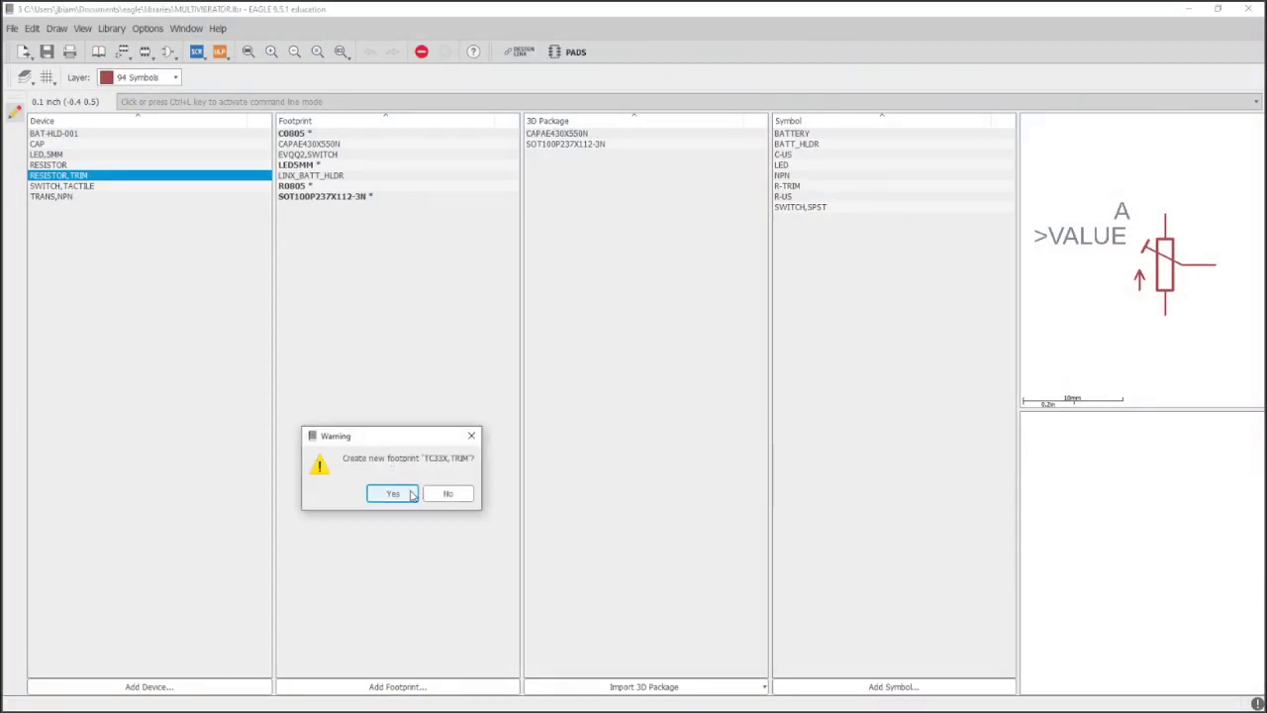
click(409, 492)
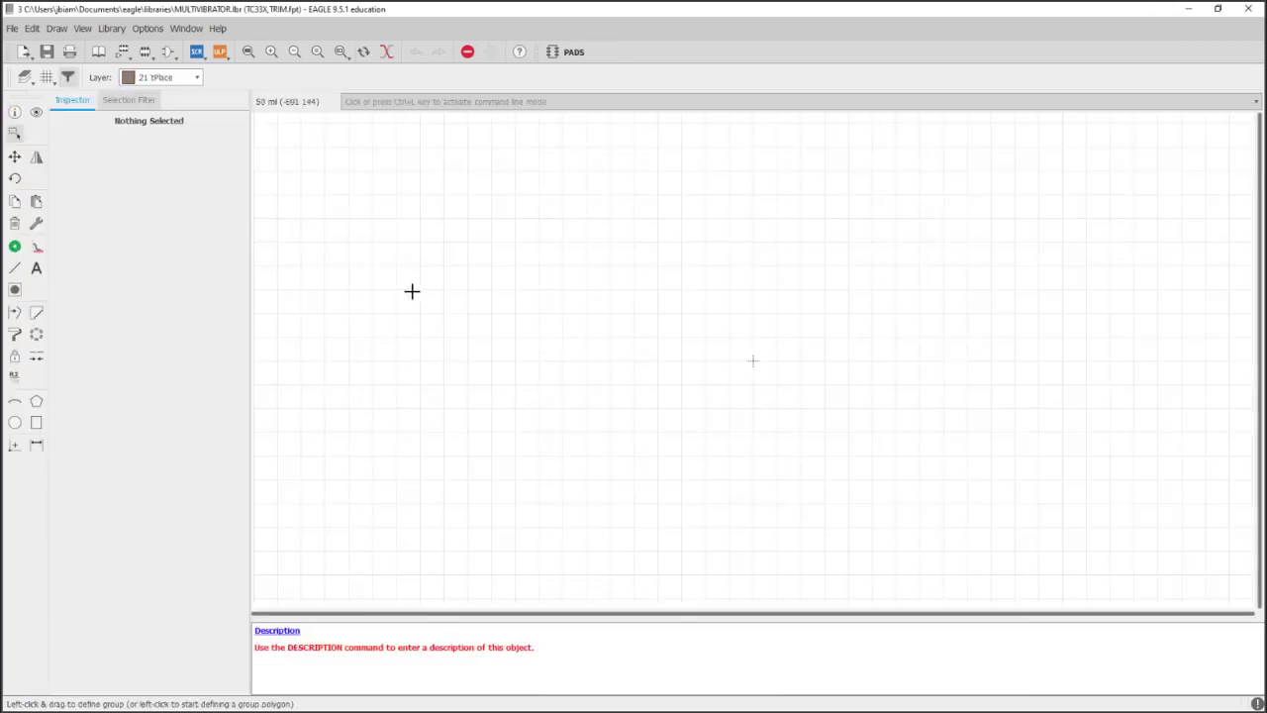
Set the footprint grid to 0.5 mm with a 0.05 alternate grid
click(47, 76)
click(143, 79)
click(141, 102)
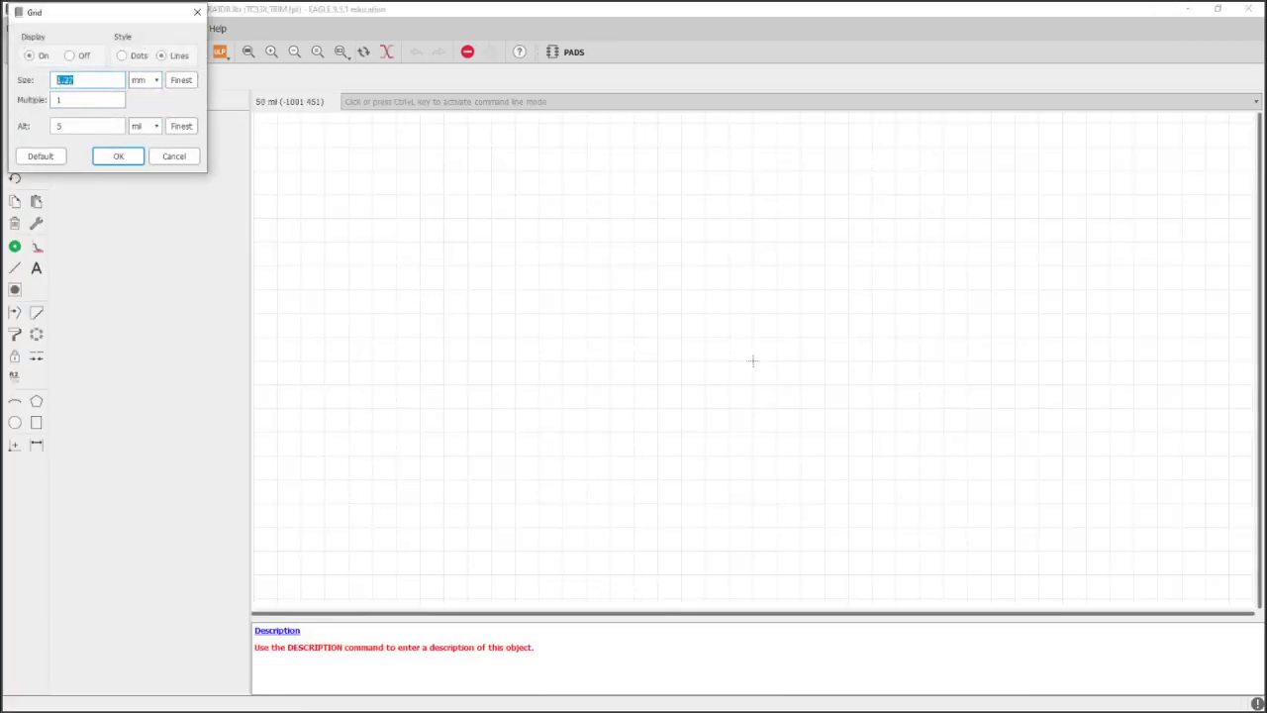
text(.5)
double_click(64, 124)
text(.05)
key(Return)
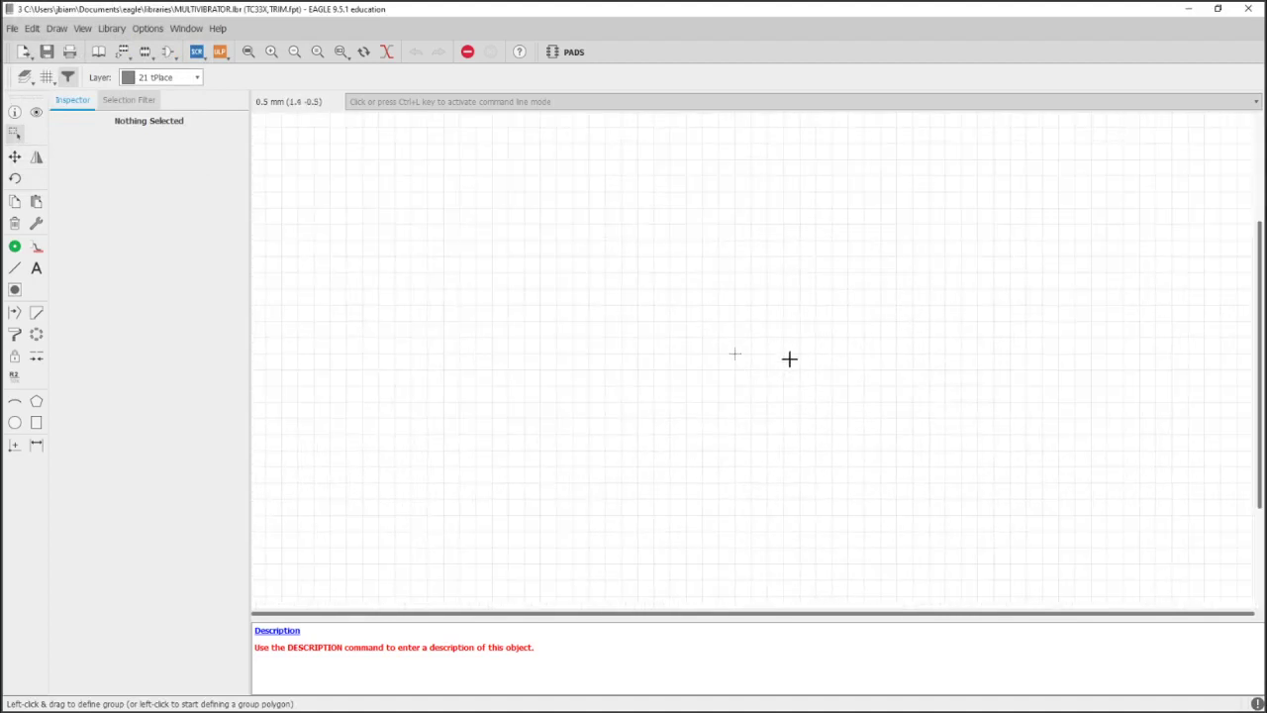
Snap the footprint editor to the left half, widened beside the land-pattern snip
double_click(498, 8)
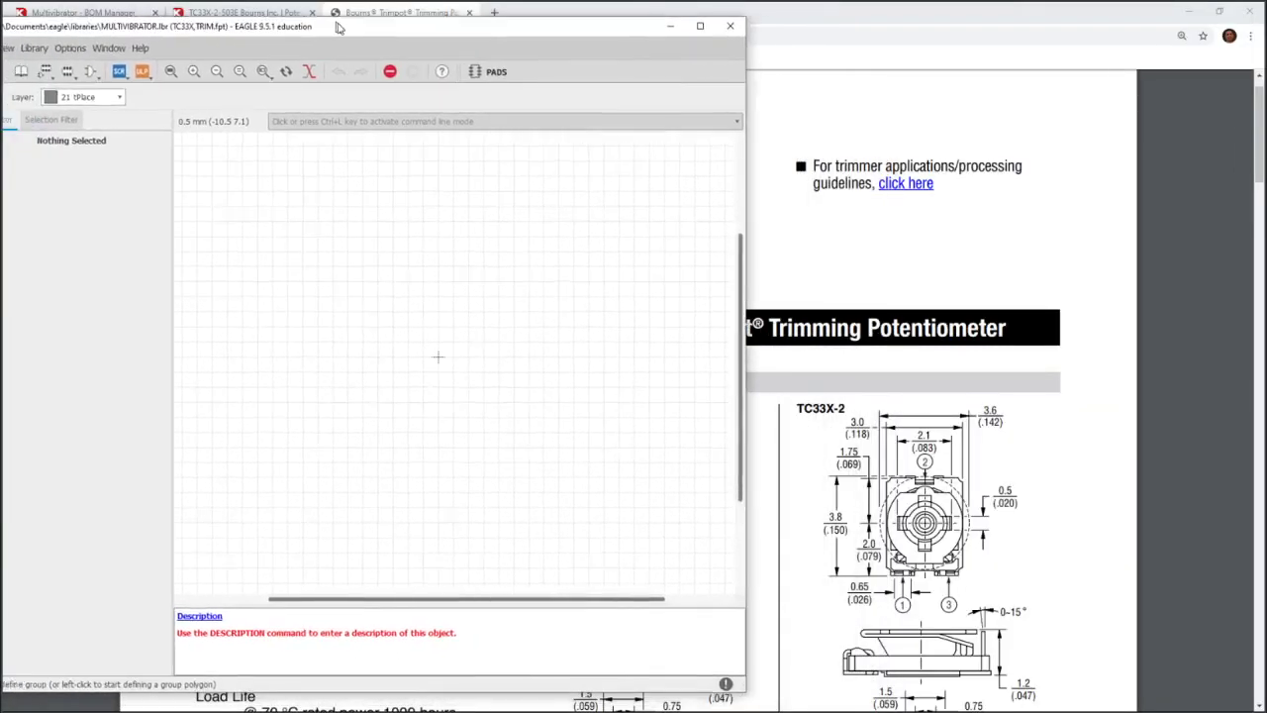
scroll(791, 238, down, 3)
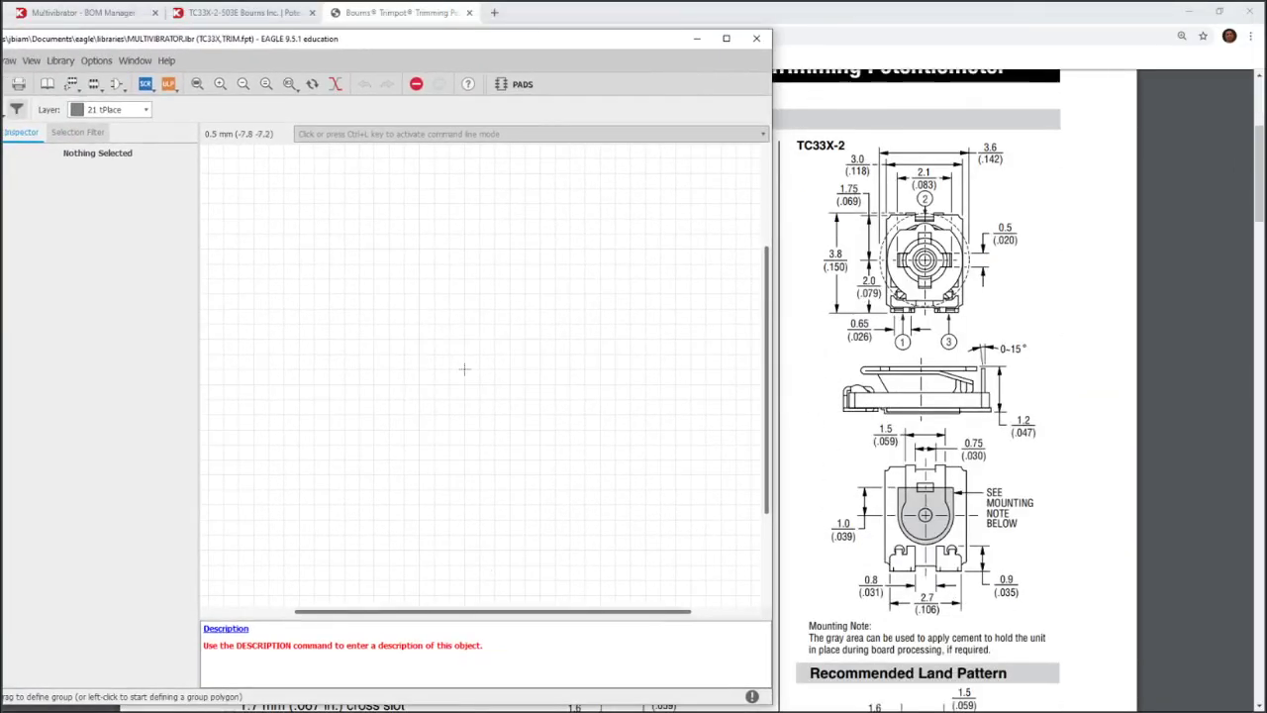
key(alt+Tab)
drag(1057, 131, 1265, 139)
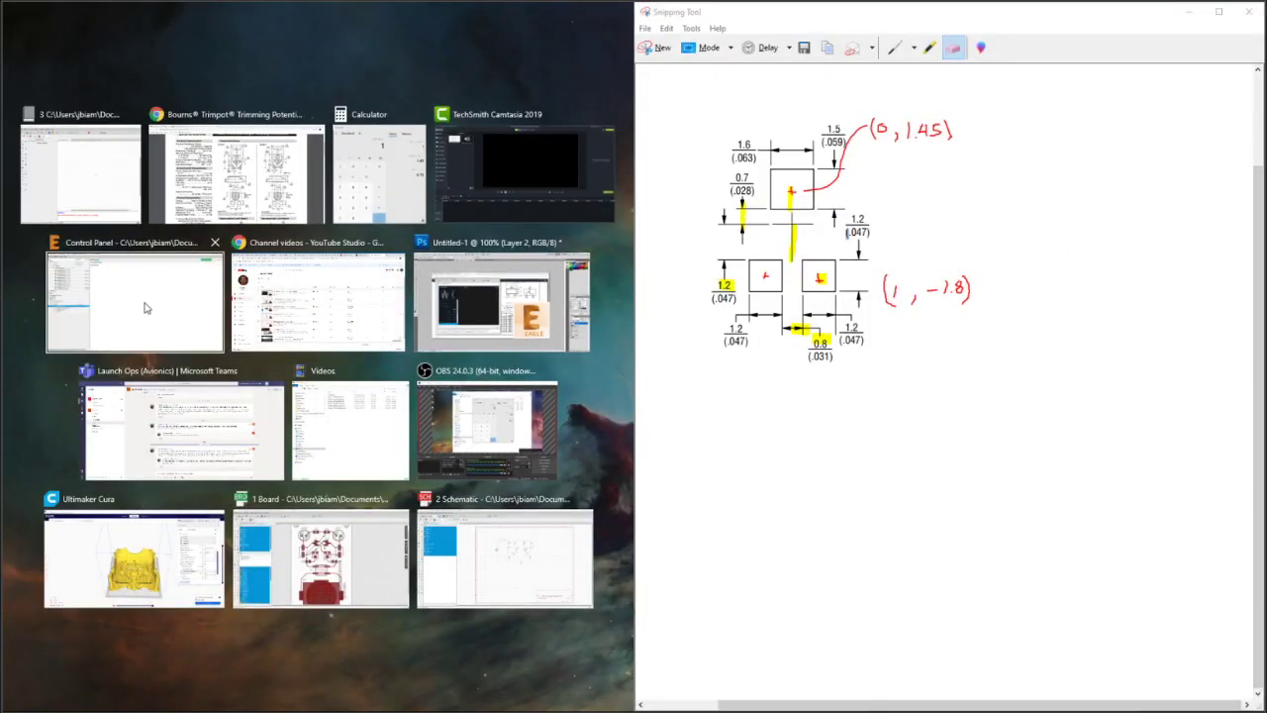
click(144, 308)
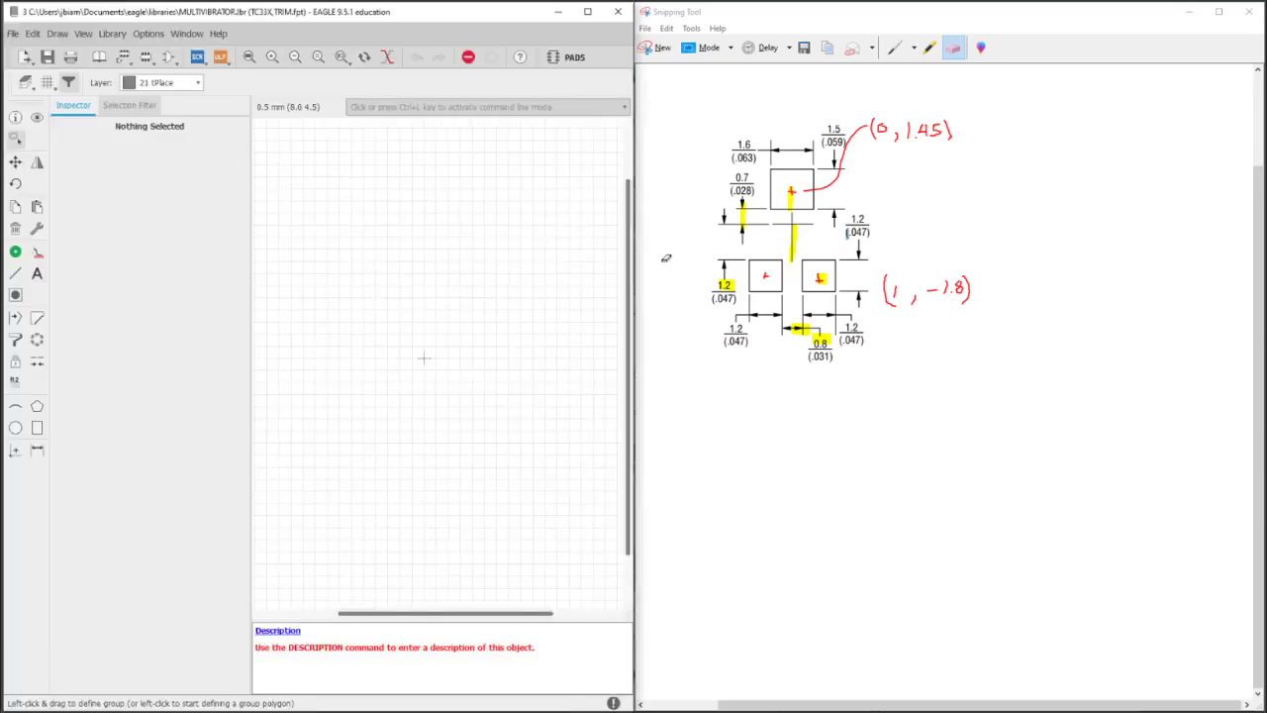
drag(634, 265, 701, 265)
drag(901, 12, 1060, 93)
drag(700, 265, 823, 272)
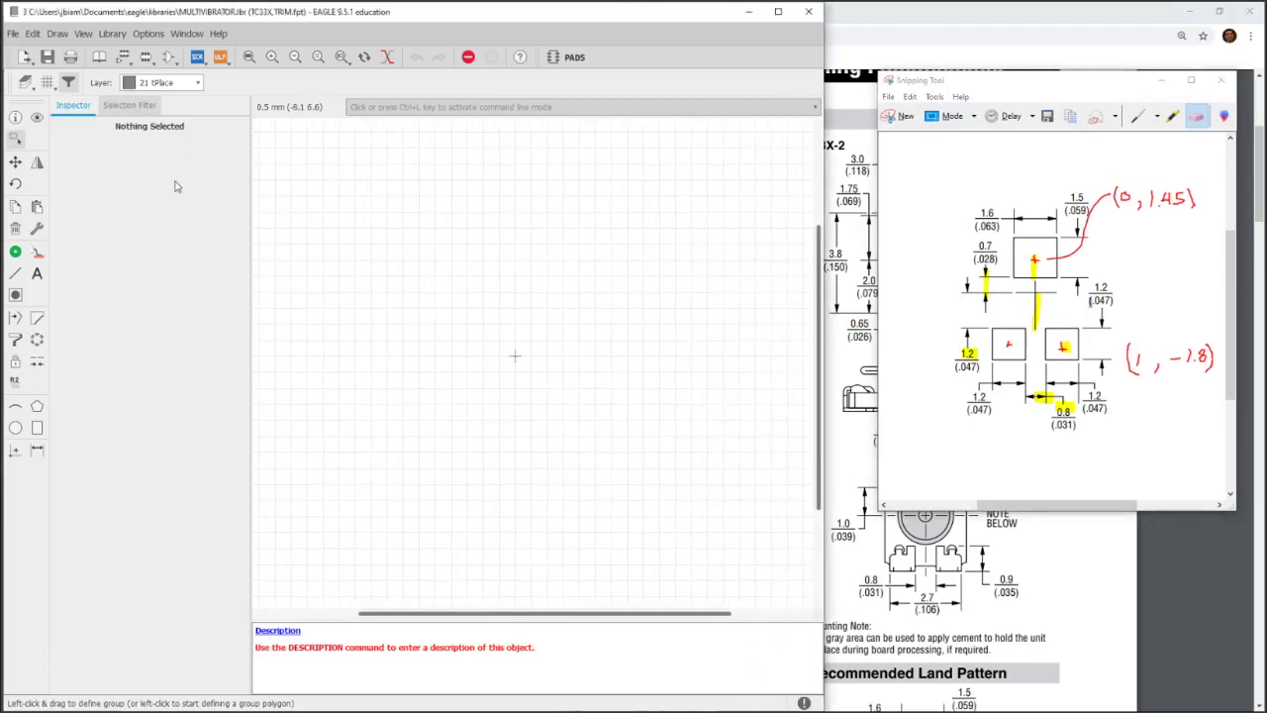
Configure the SMD tool for a 1.6 x 1.5 Top pad with 0 % roundness and angle 0
click(36, 254)
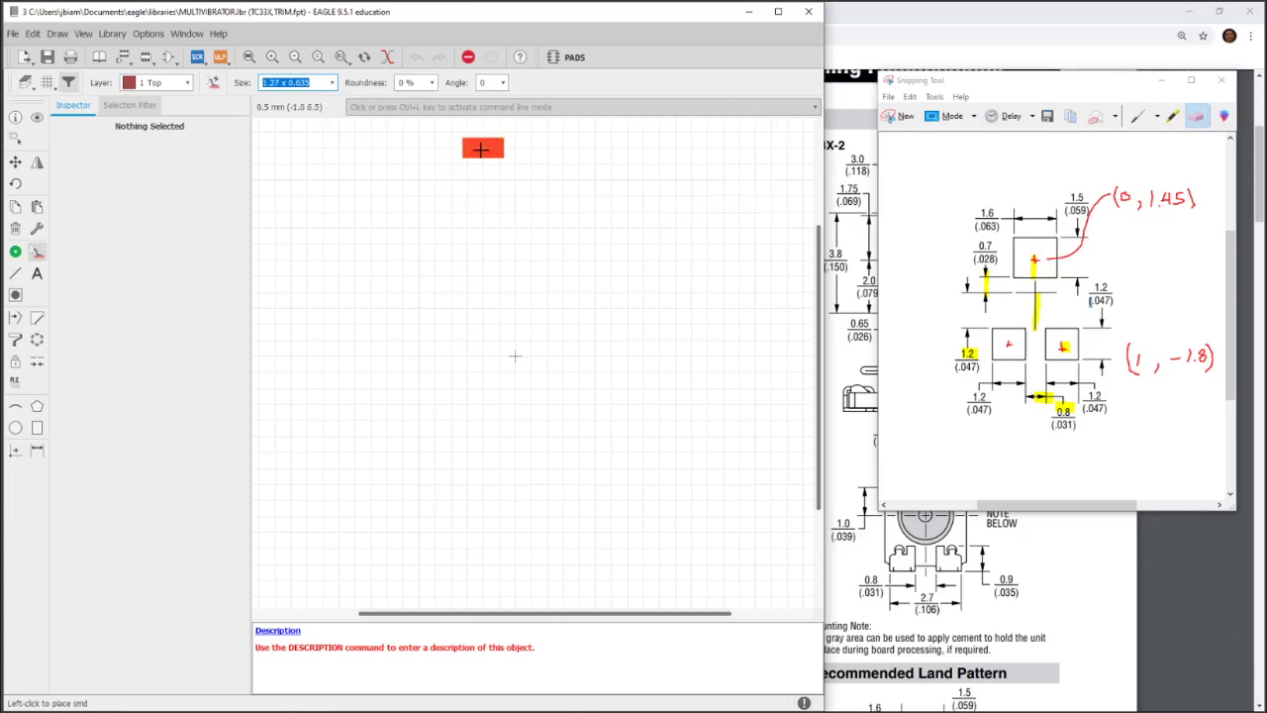
text(1.5)
key(Tab)
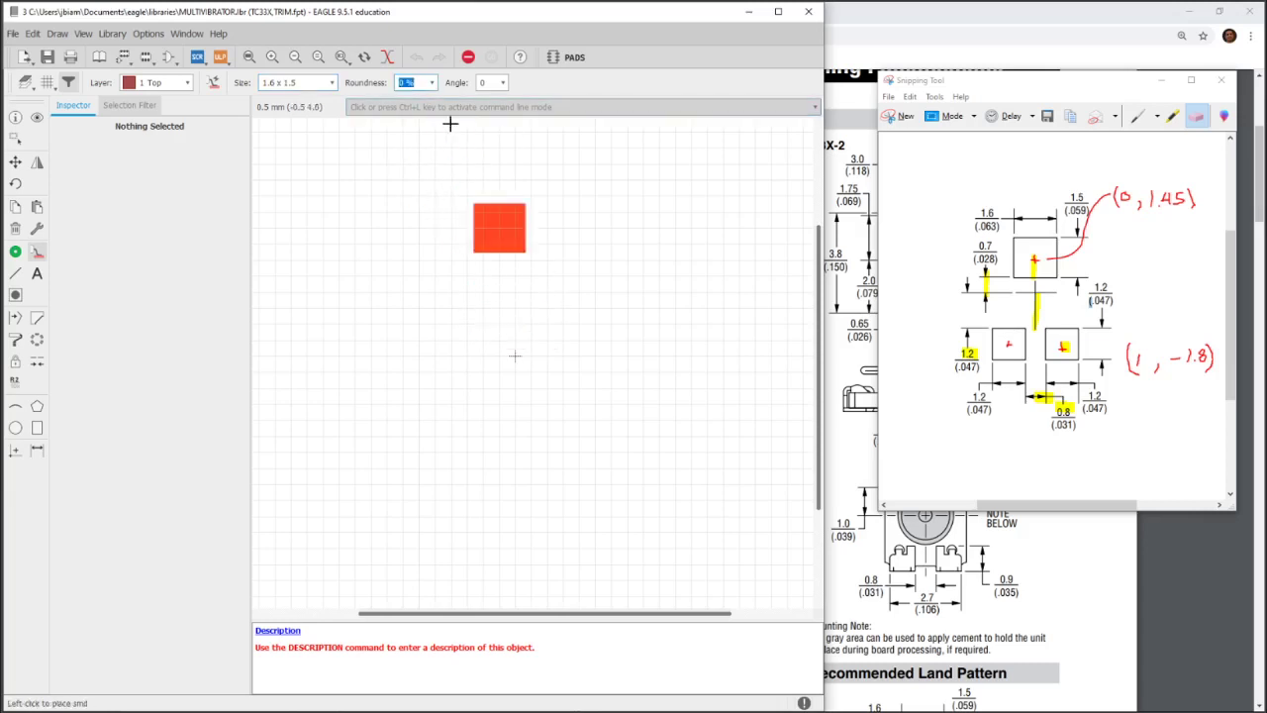
text(10)
key(Tab)
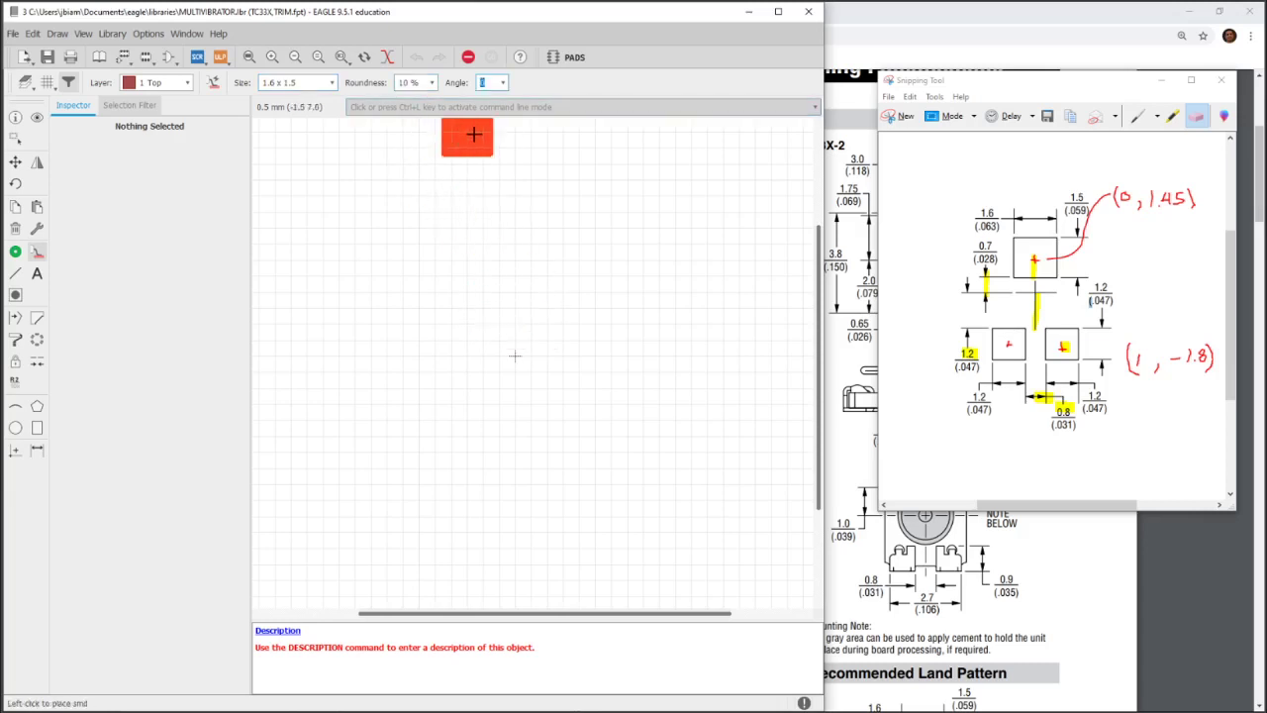
double_click(408, 83)
Place SMD pads at (0 1.45), (1 -1.8) and (-1 -1.8) from the command line
text(0)
click(387, 103)
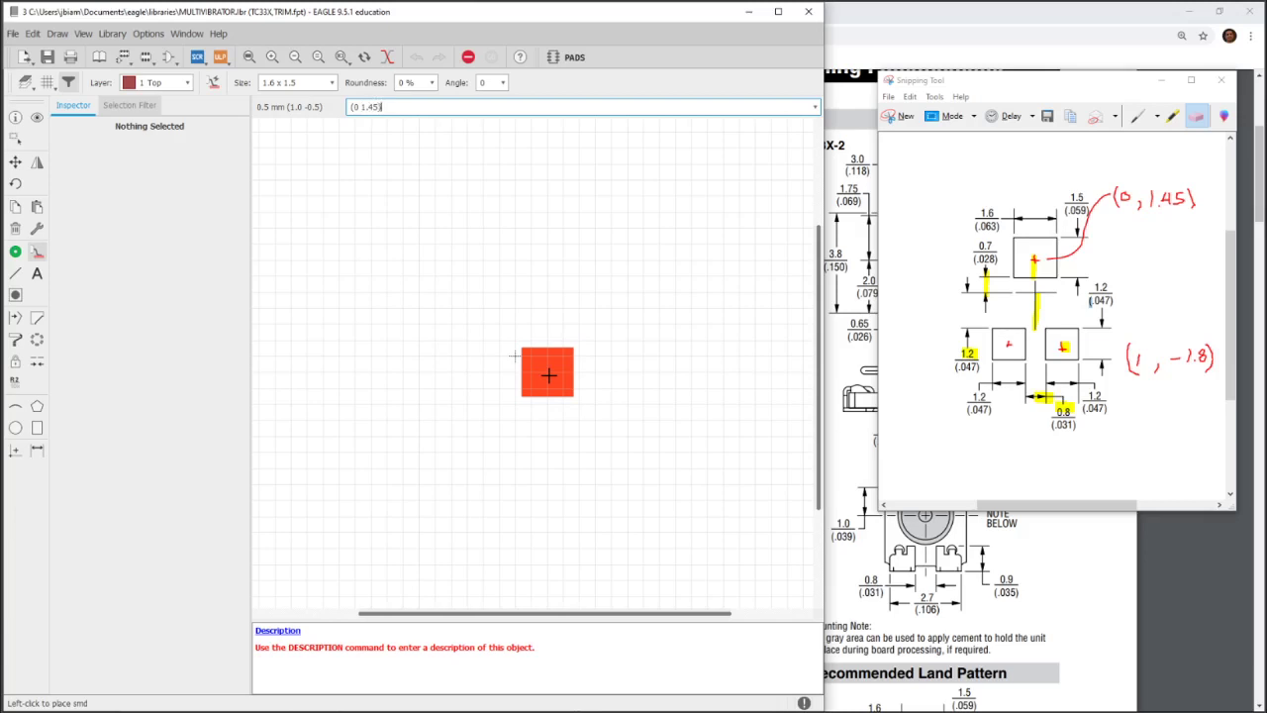
key(Return)
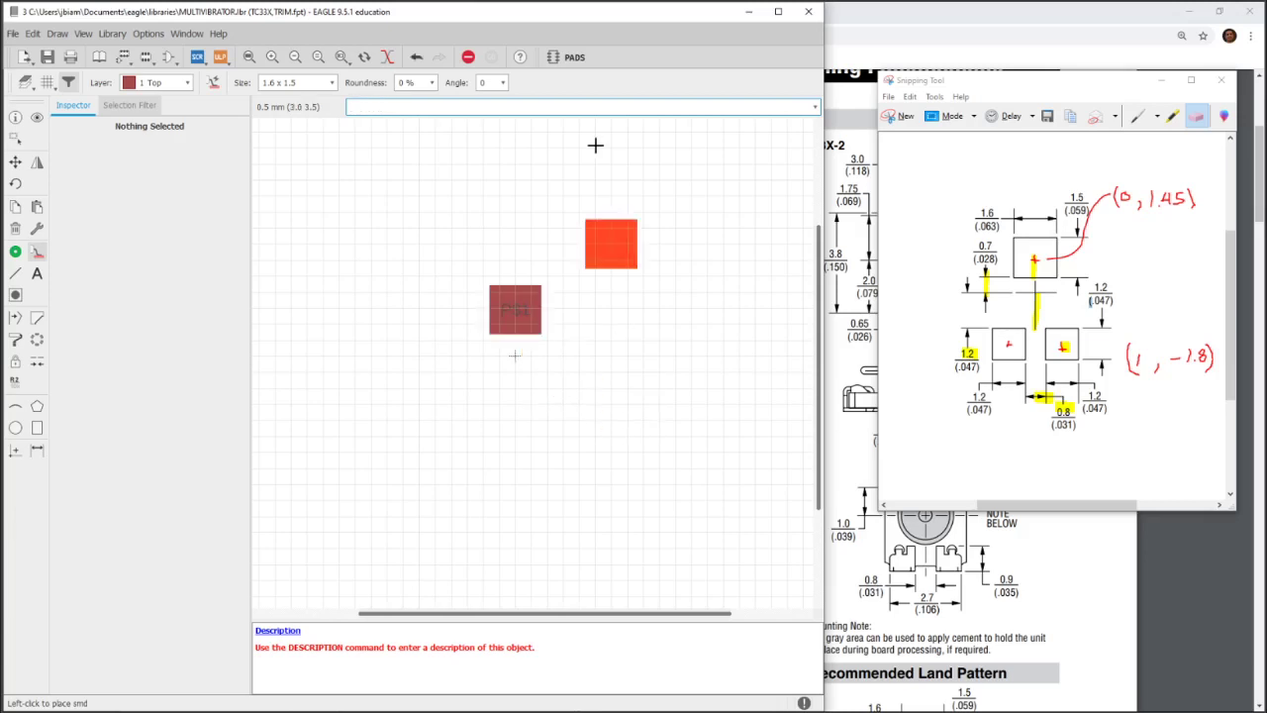
scroll(550, 318, up, 2)
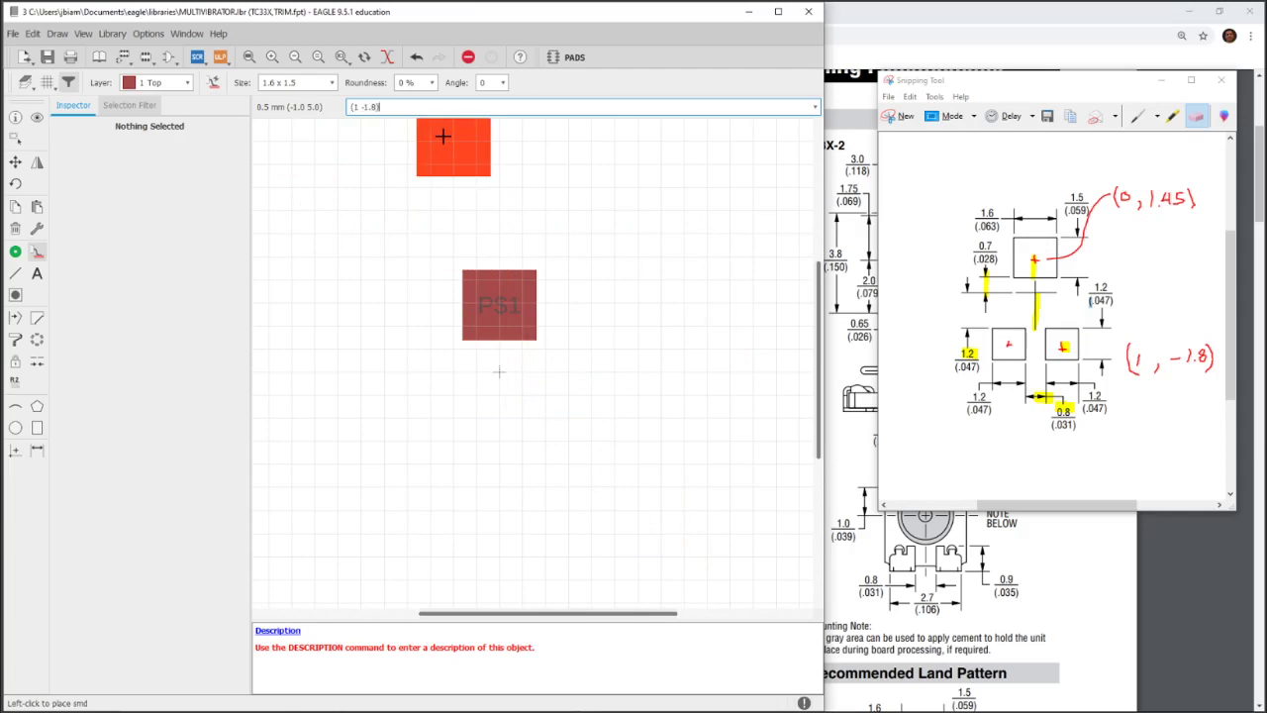
key(Return)
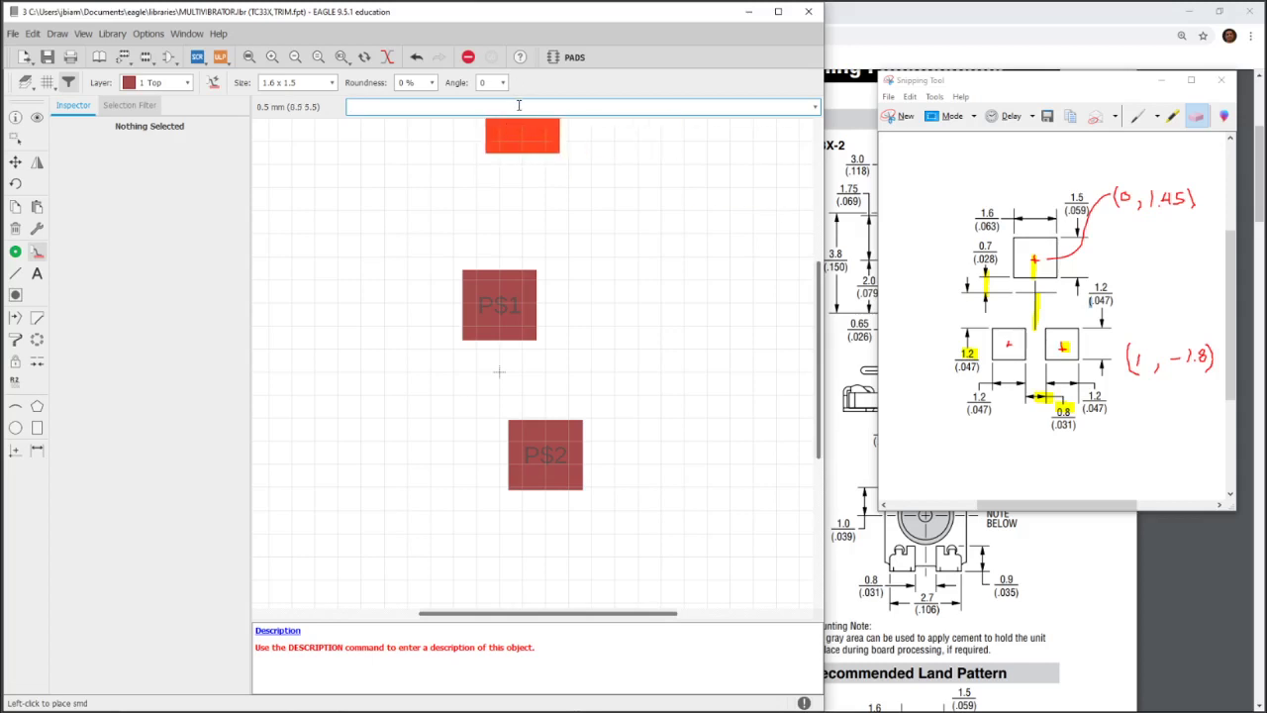
text((1 -1.8))
text(-)
key(Return)
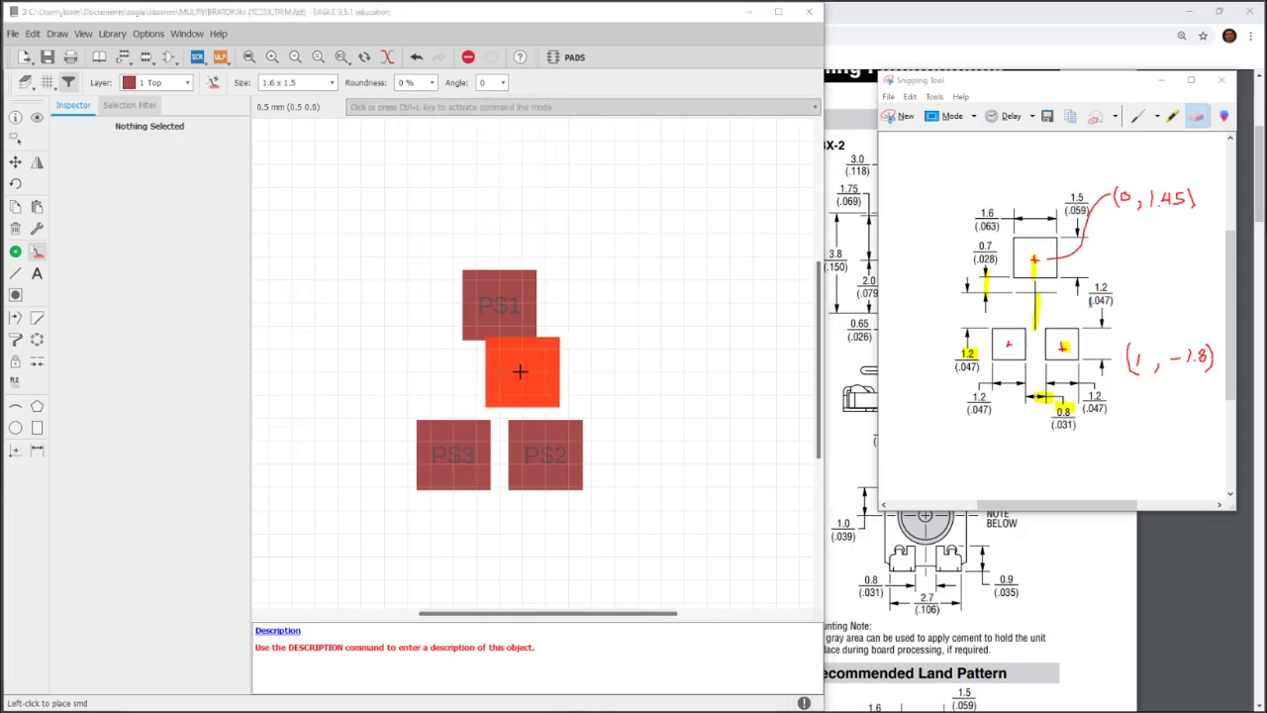
Change pads P$2 and P$3 to 1.2 x 1.2 in the Inspector, leaving P$1 unchanged
click(15, 139)
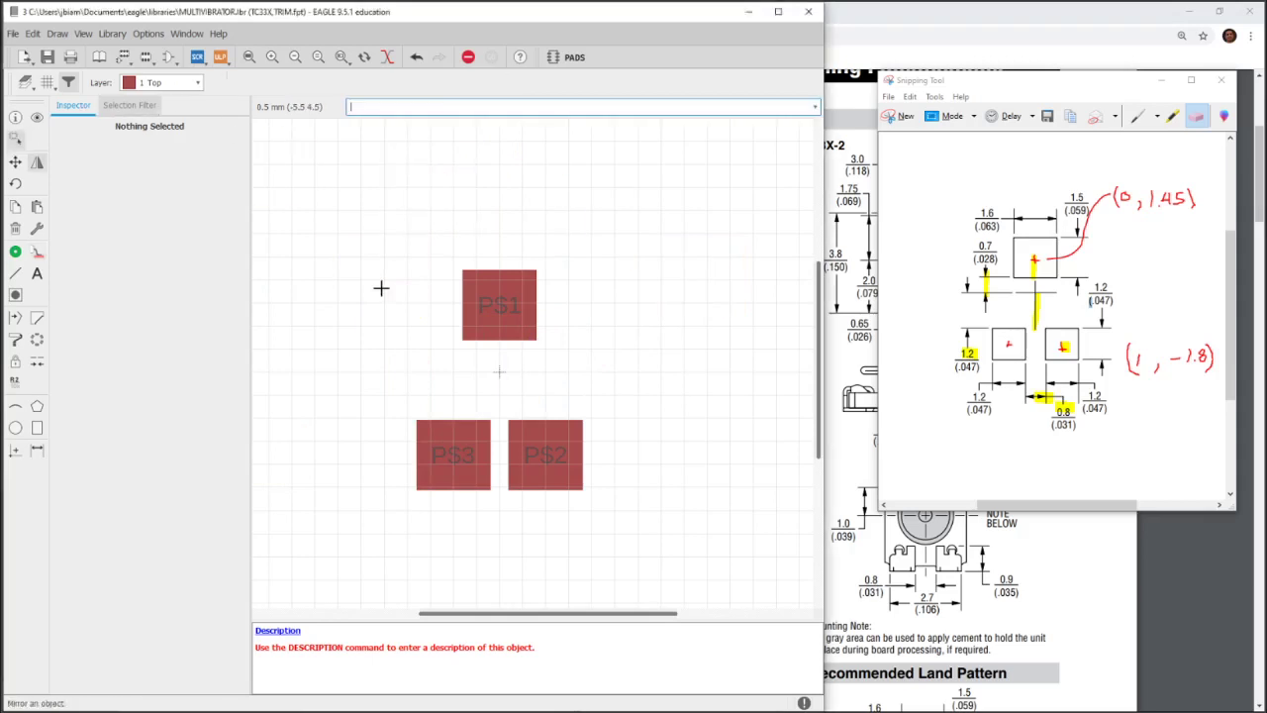
drag(620, 530, 498, 404)
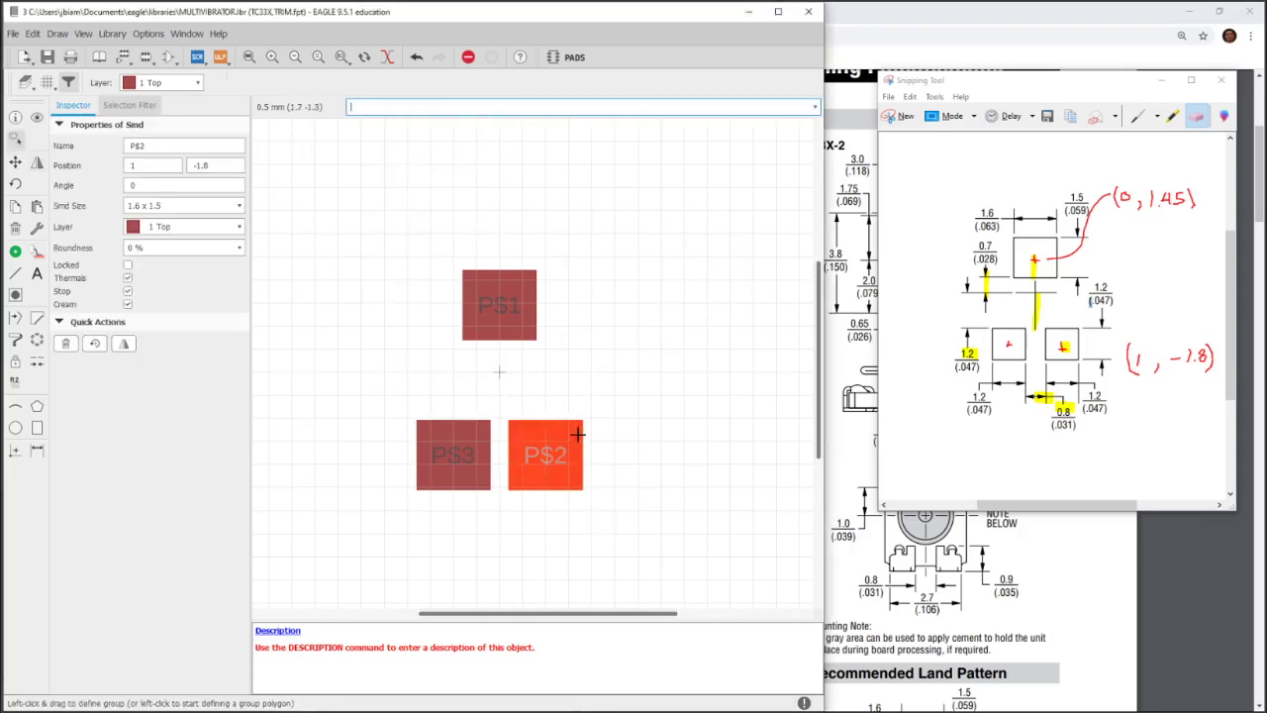
drag(628, 530, 498, 404)
click(161, 205)
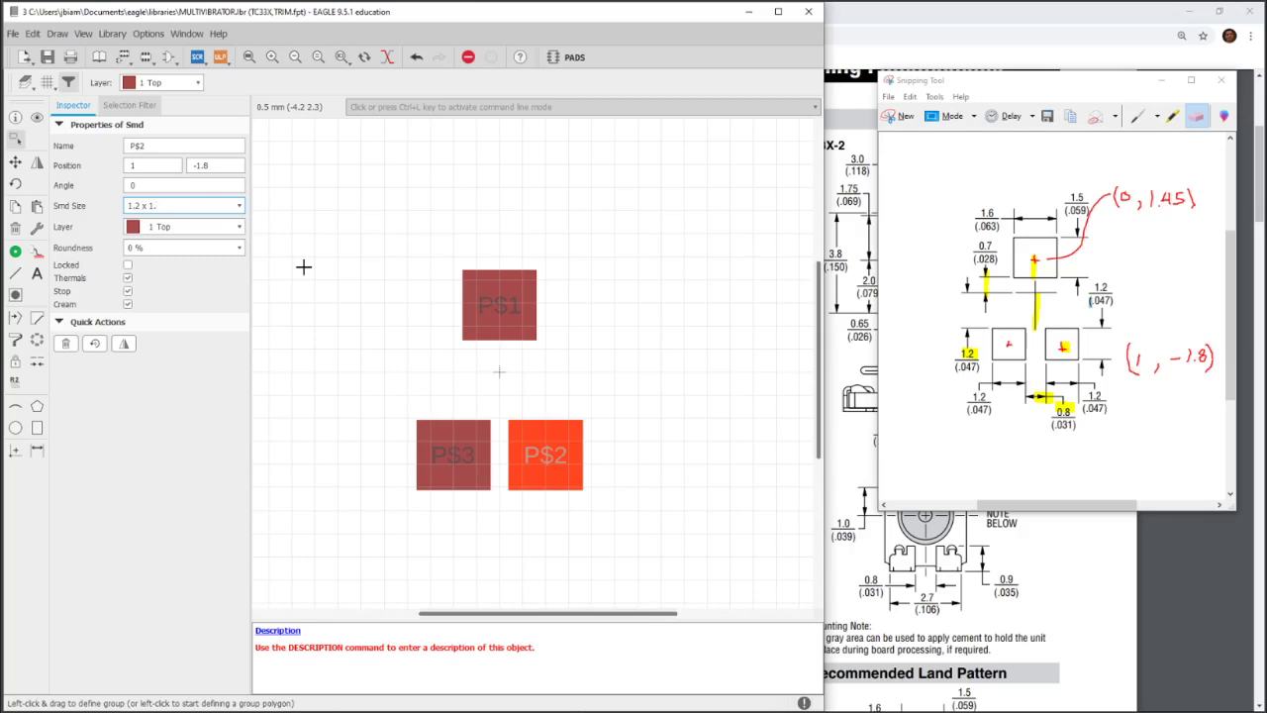
text(.2)
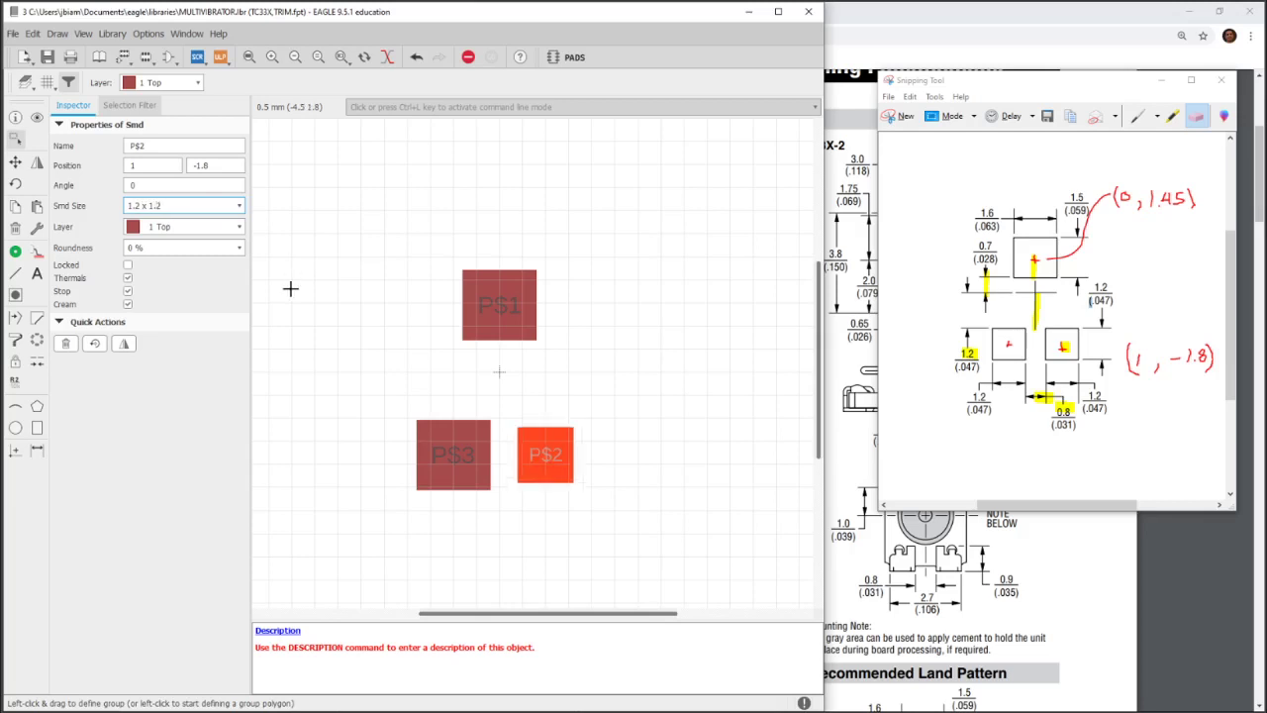
drag(400, 406, 491, 503)
triple_click(129, 205)
text(1)
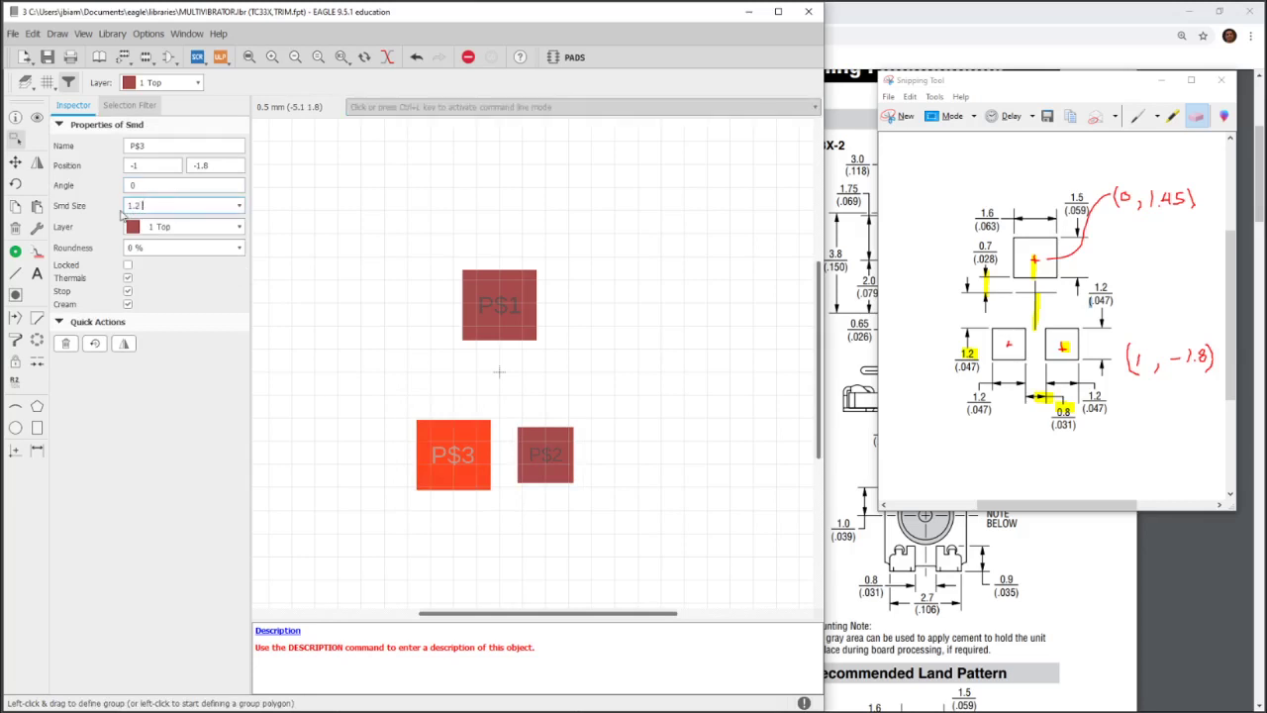
key(Return)
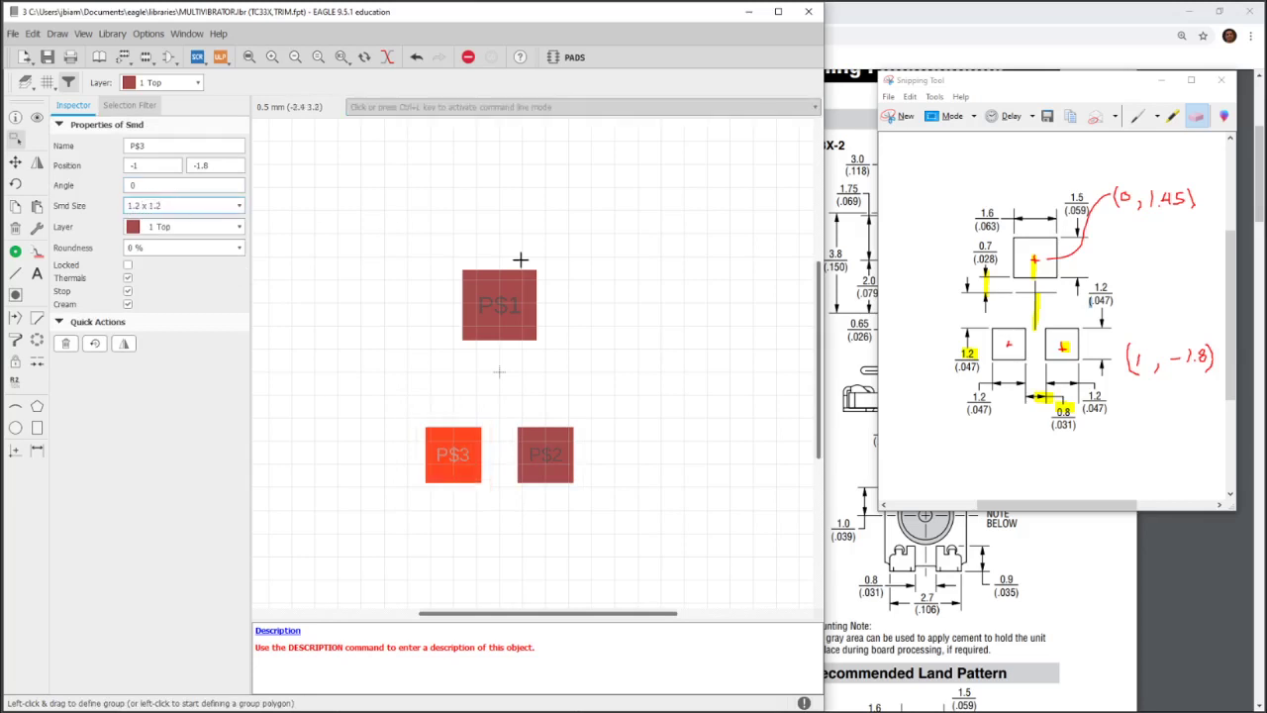
click(604, 289)
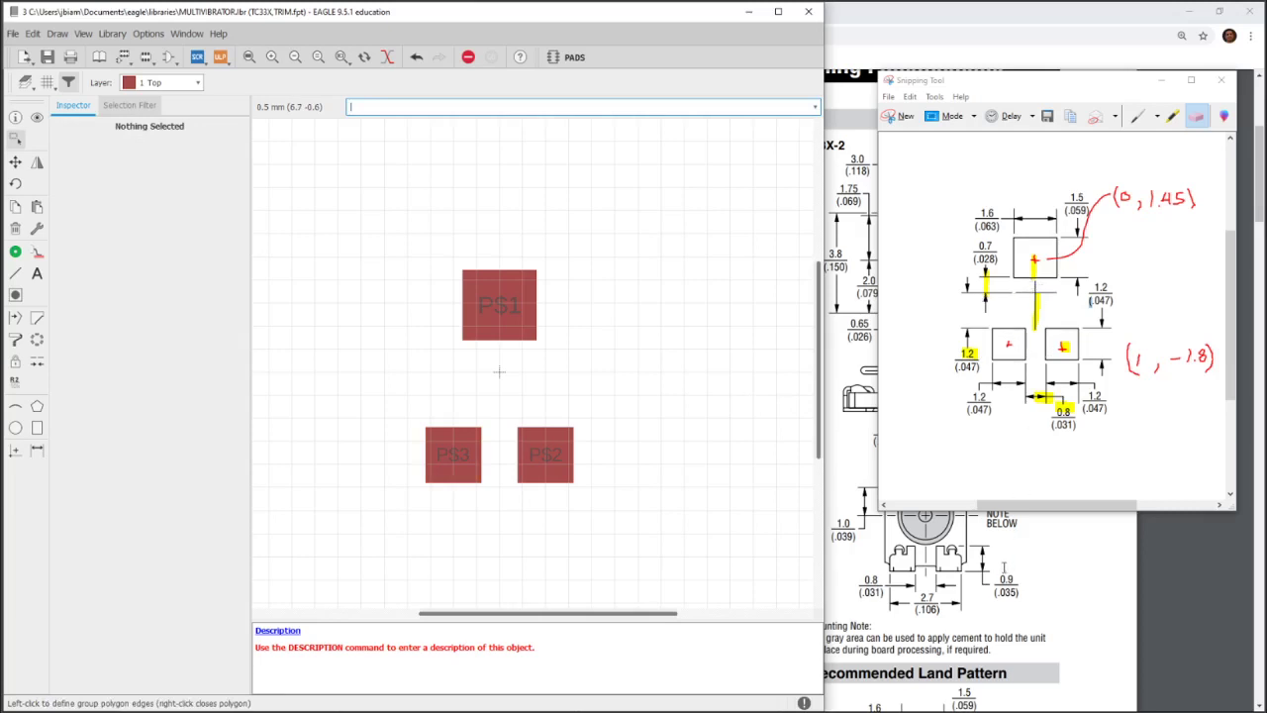
Check the TC33X-2 drawings on the Bourns datasheet, then reposition the EAGLE editor and select pad P$1
click(994, 557)
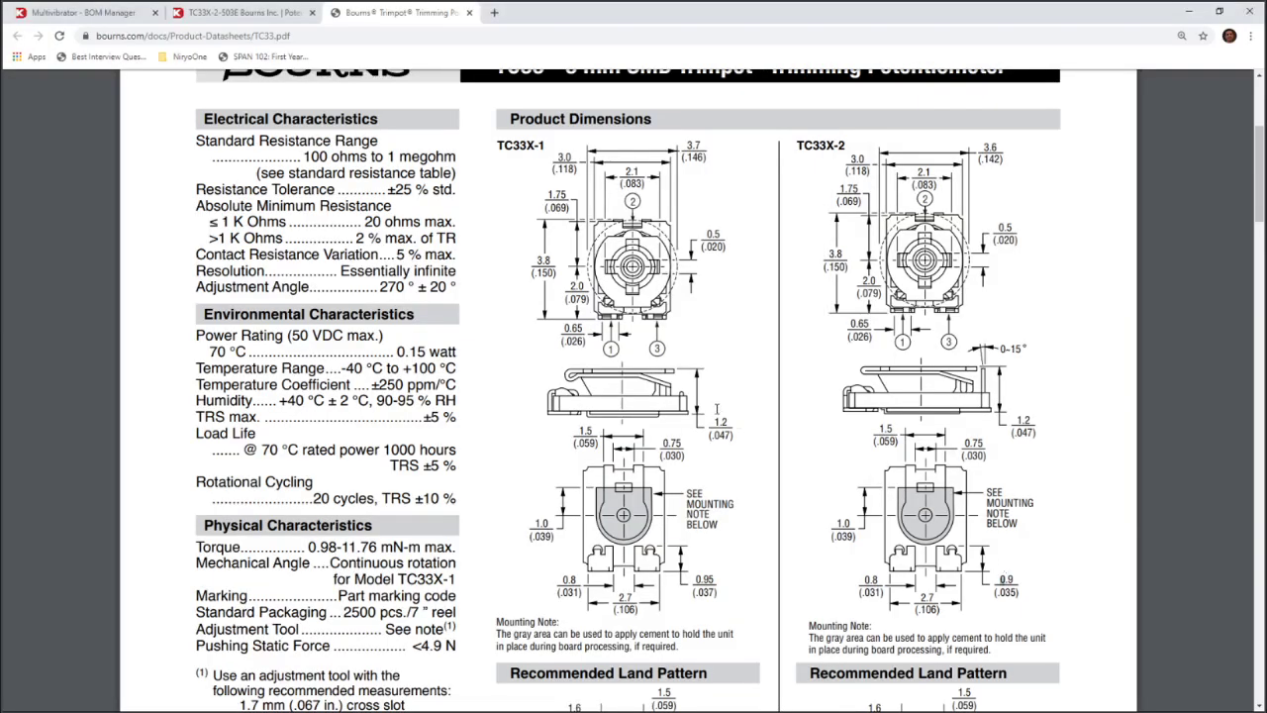
scroll(717, 409, up, 2)
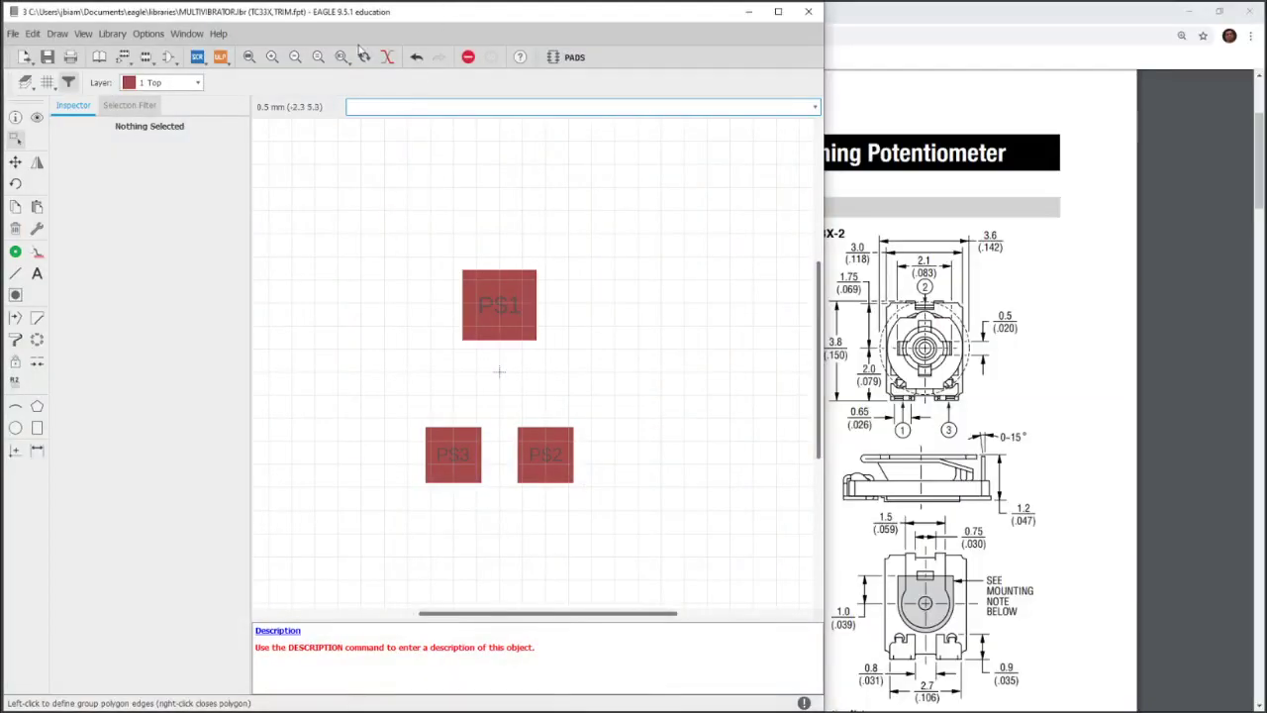
drag(444, 11, 167, 30)
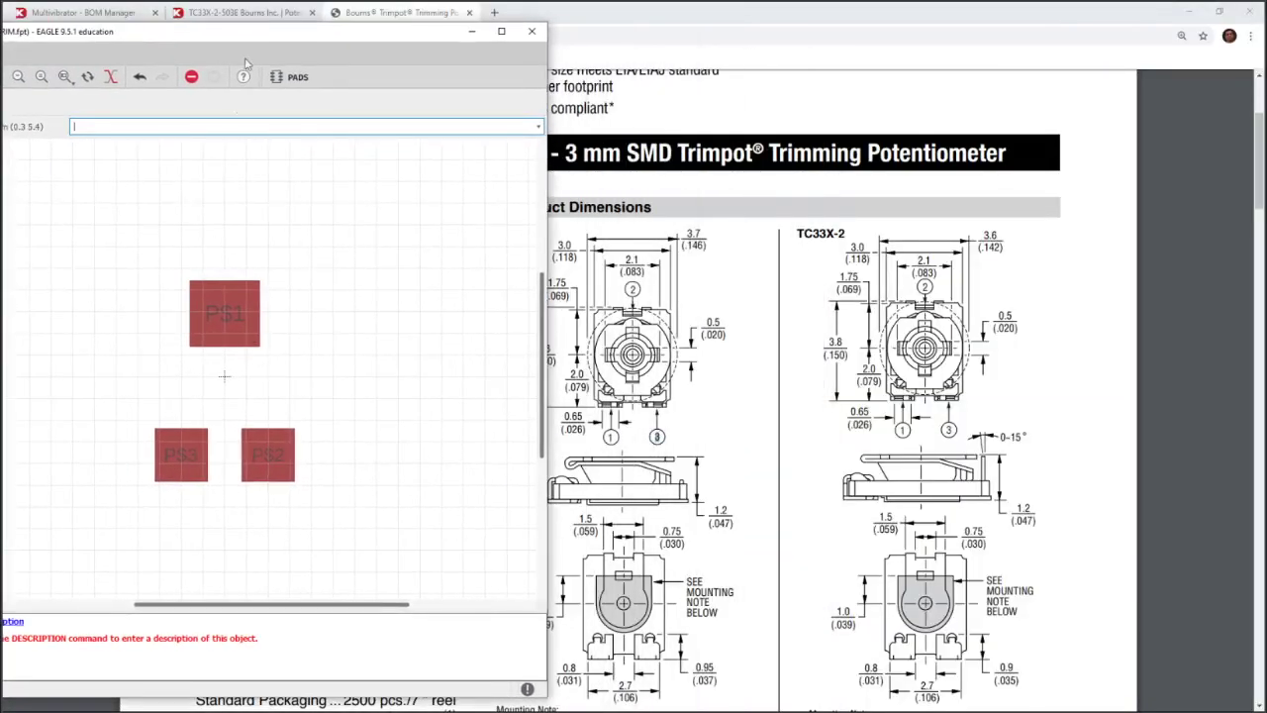
drag(258, 40, 628, 8)
drag(670, 237, 766, 339)
Give the top pad the temporary name P$11 and the bottom-right pad P$22
click(153, 139)
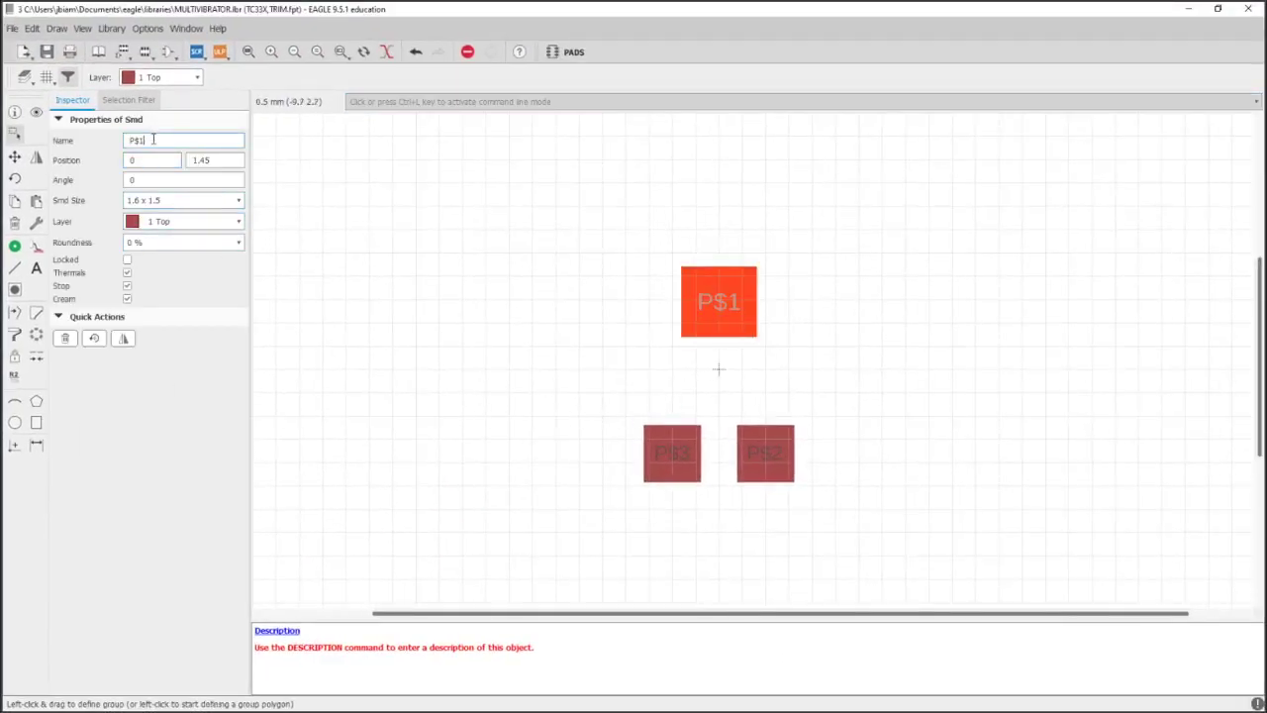
text(1)
click(547, 367)
drag(868, 545, 728, 412)
click(151, 139)
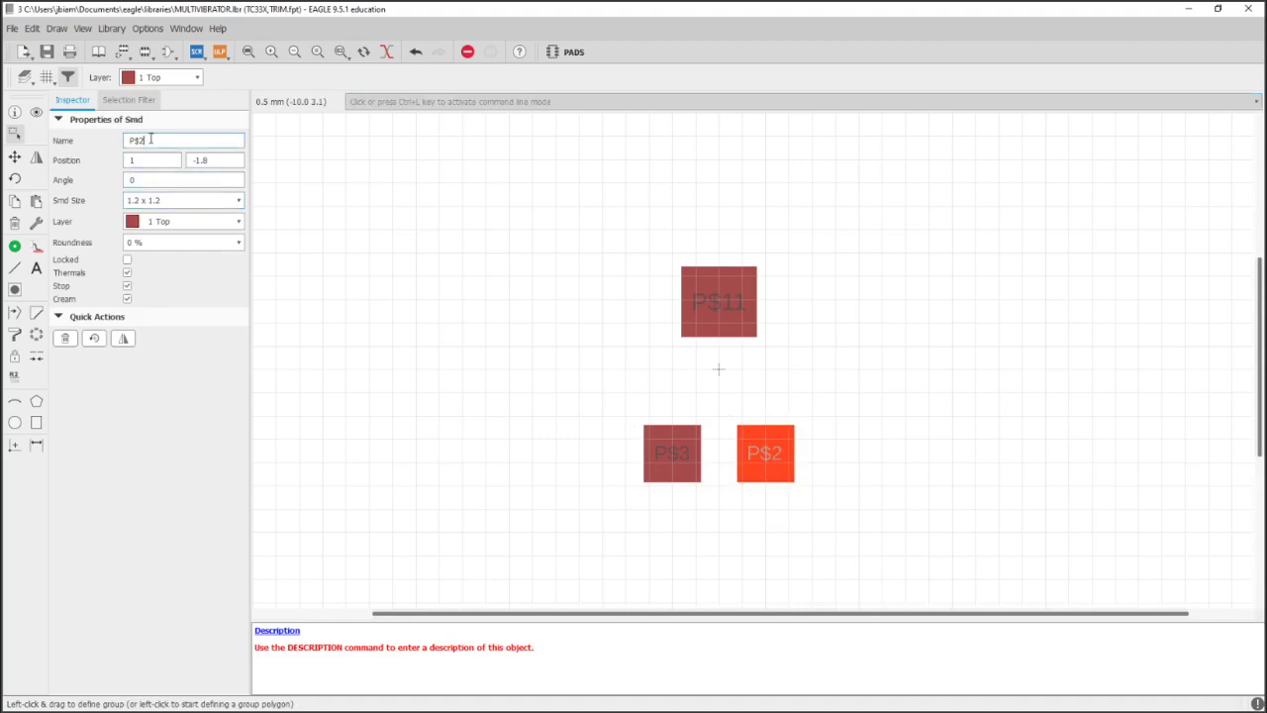
text(2)
click(455, 317)
Rename the bottom-left pad to P$1 and the top pad to P$2
drag(638, 421, 698, 504)
click(170, 144)
key(BackSpace)
click(500, 166)
drag(658, 221, 813, 357)
double_click(158, 140)
text(2)
click(725, 369)
Rename the bottom-right pad to P$3 and shrink the editor beside the datasheet
drag(713, 415, 826, 528)
click(153, 140)
double_click(154, 140)
text(3)
click(486, 302)
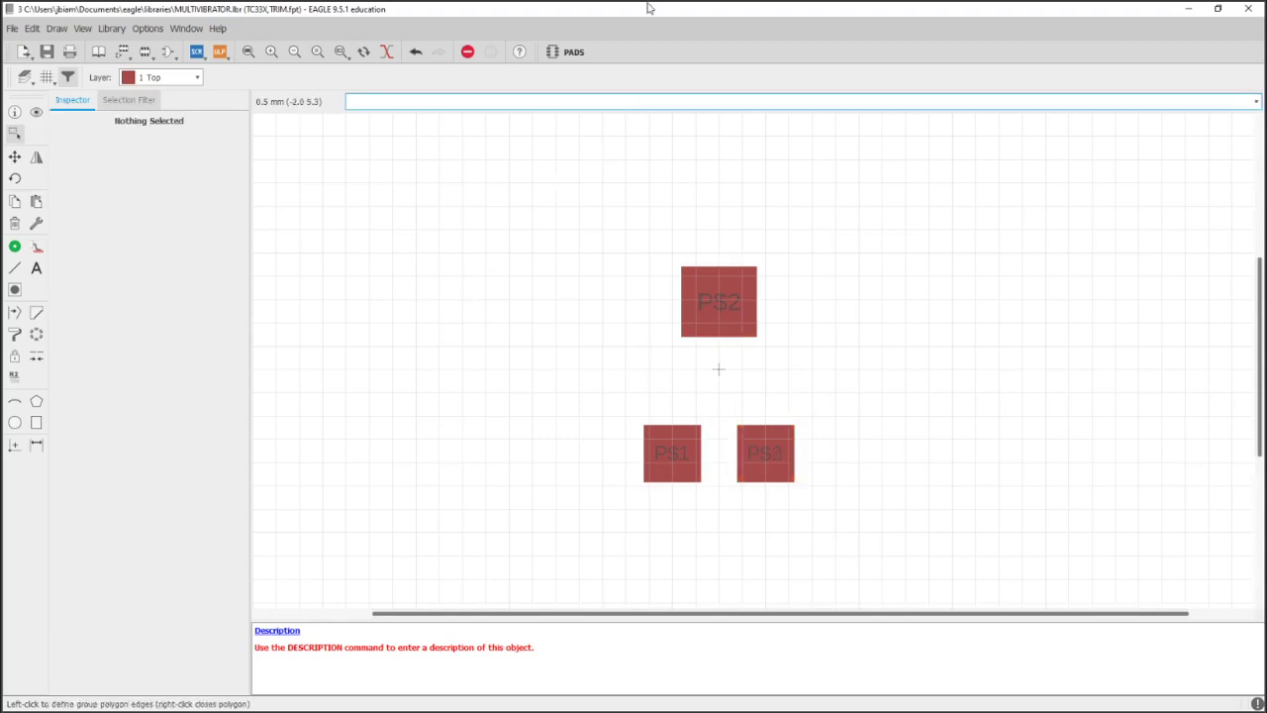
drag(649, 12, 407, 29)
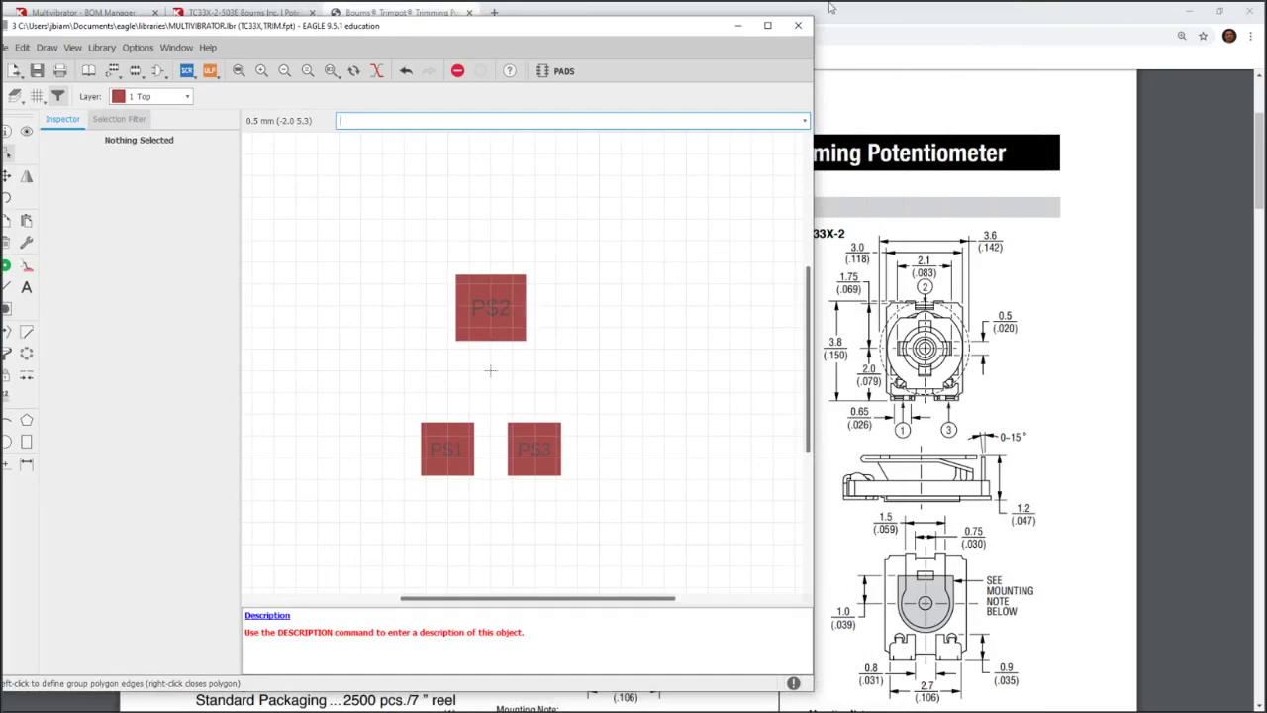
click(565, 10)
scroll(685, 343, down, 3)
scroll(792, 458, down, 3)
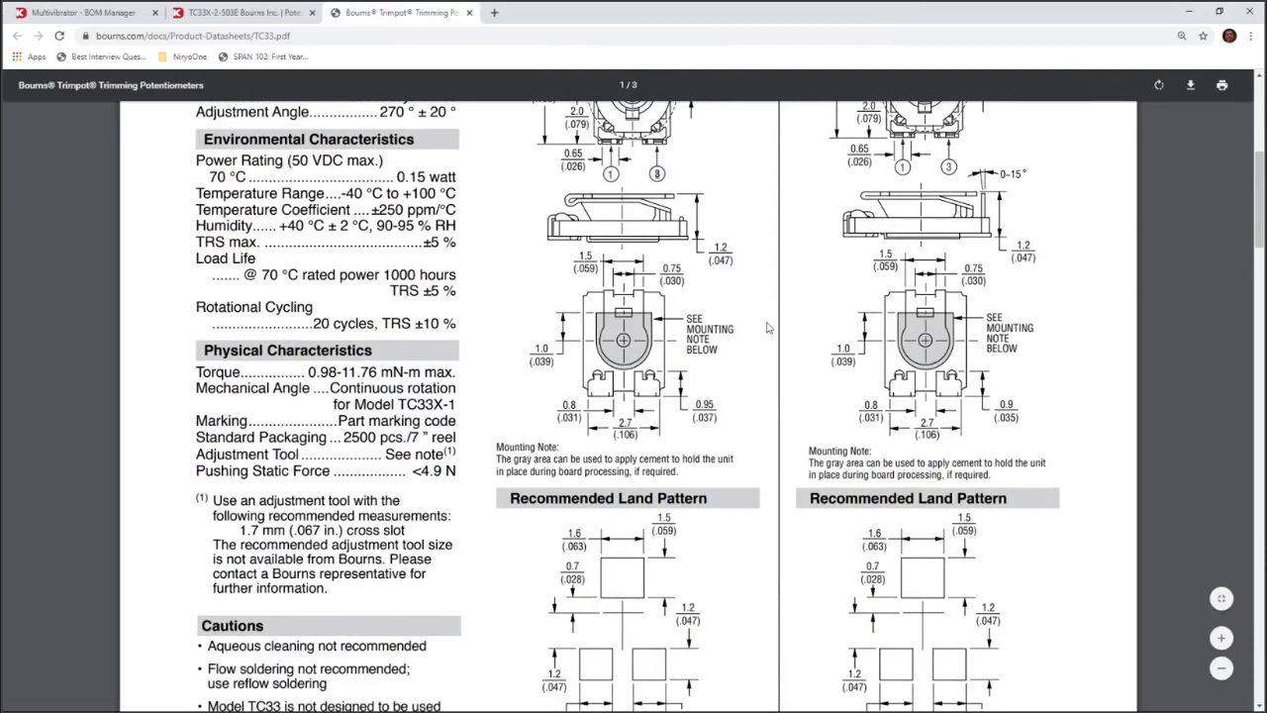
scroll(615, 253, down, 2)
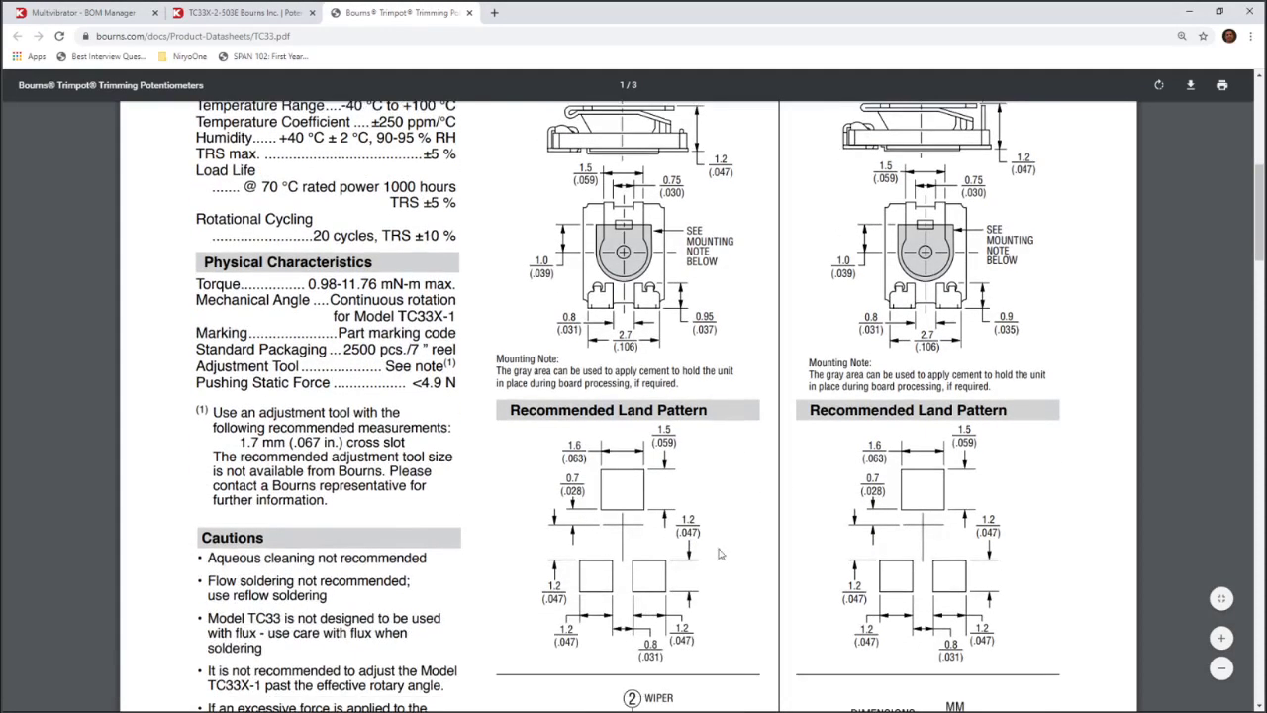
scroll(601, 560, down, 4)
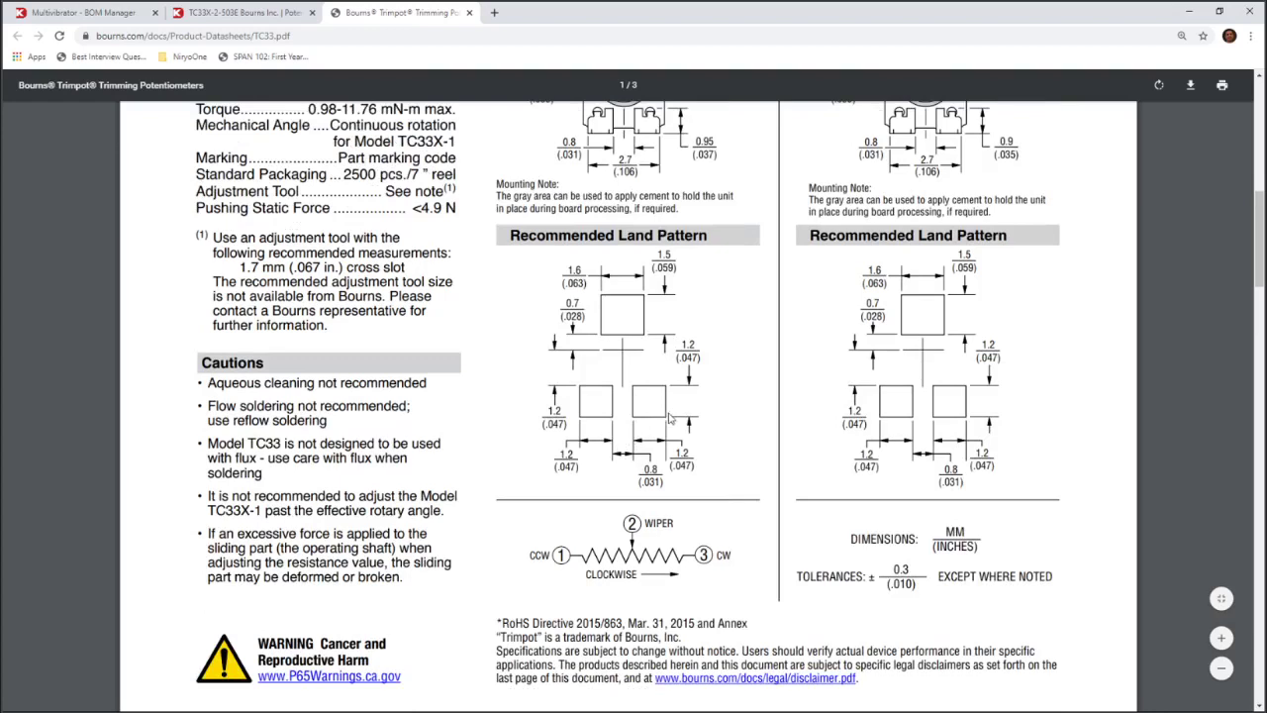
scroll(671, 416, up, 2)
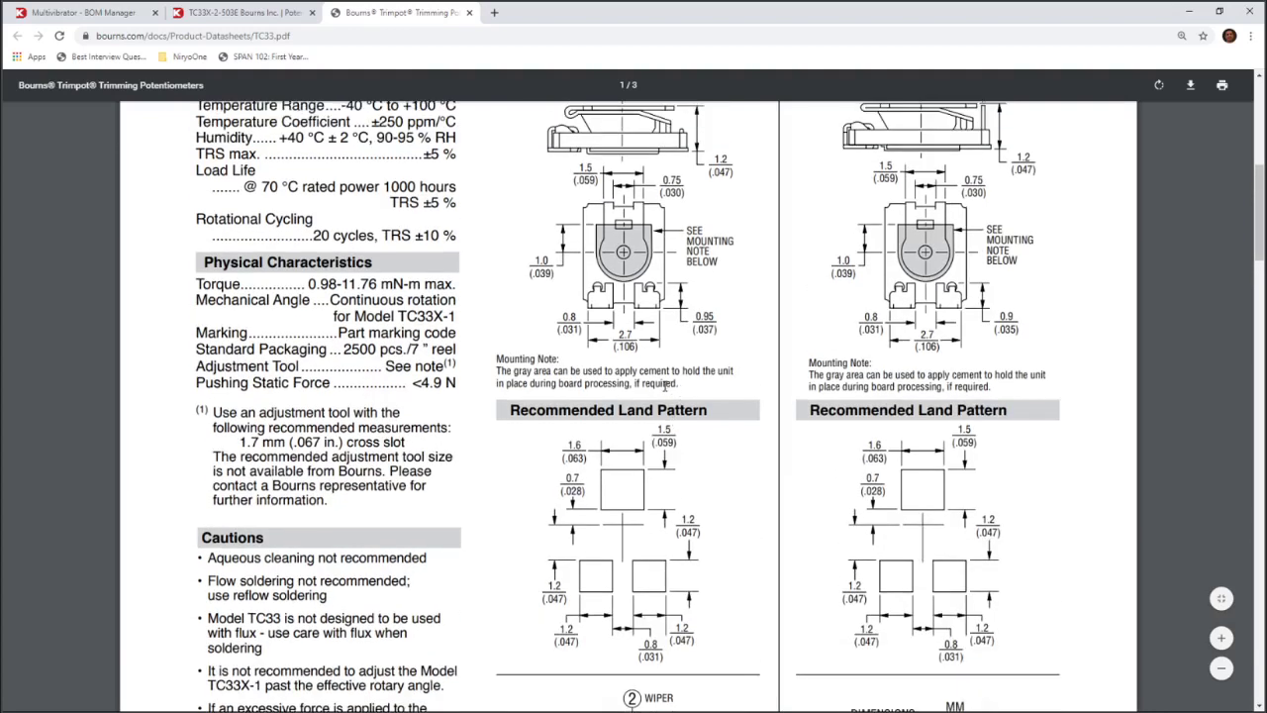
scroll(687, 407, up, 1)
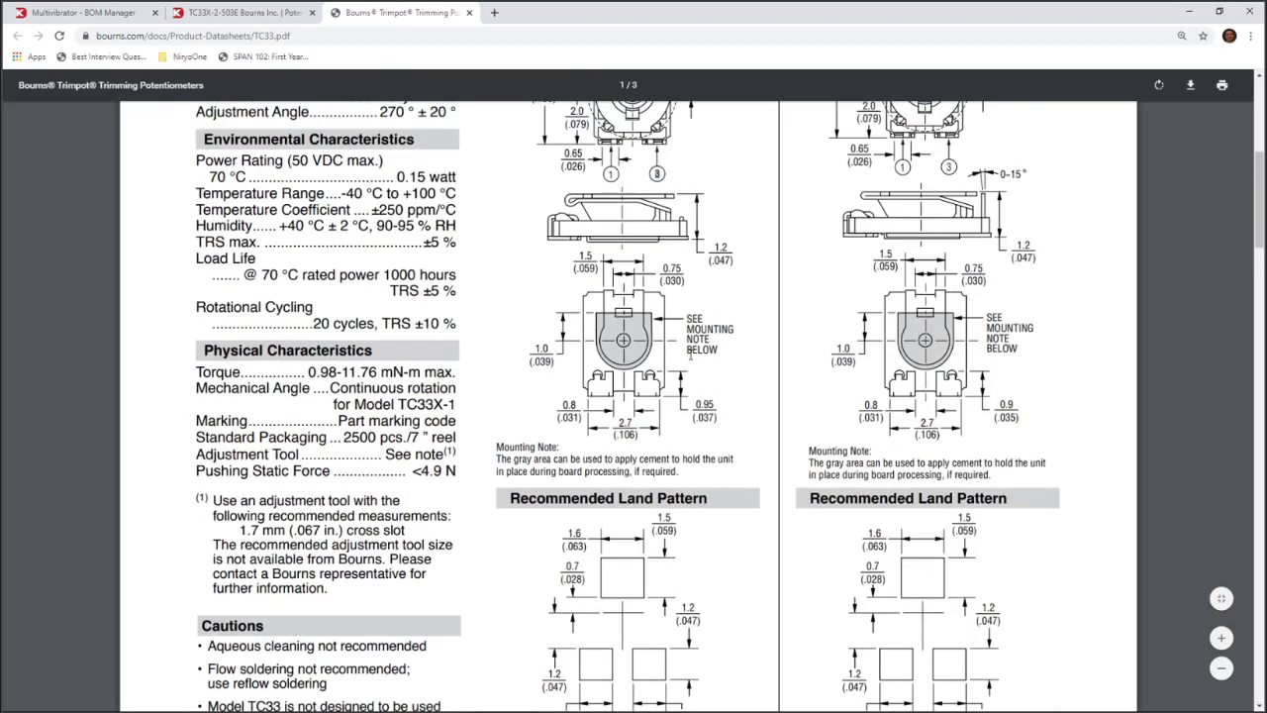
scroll(623, 346, up, 2)
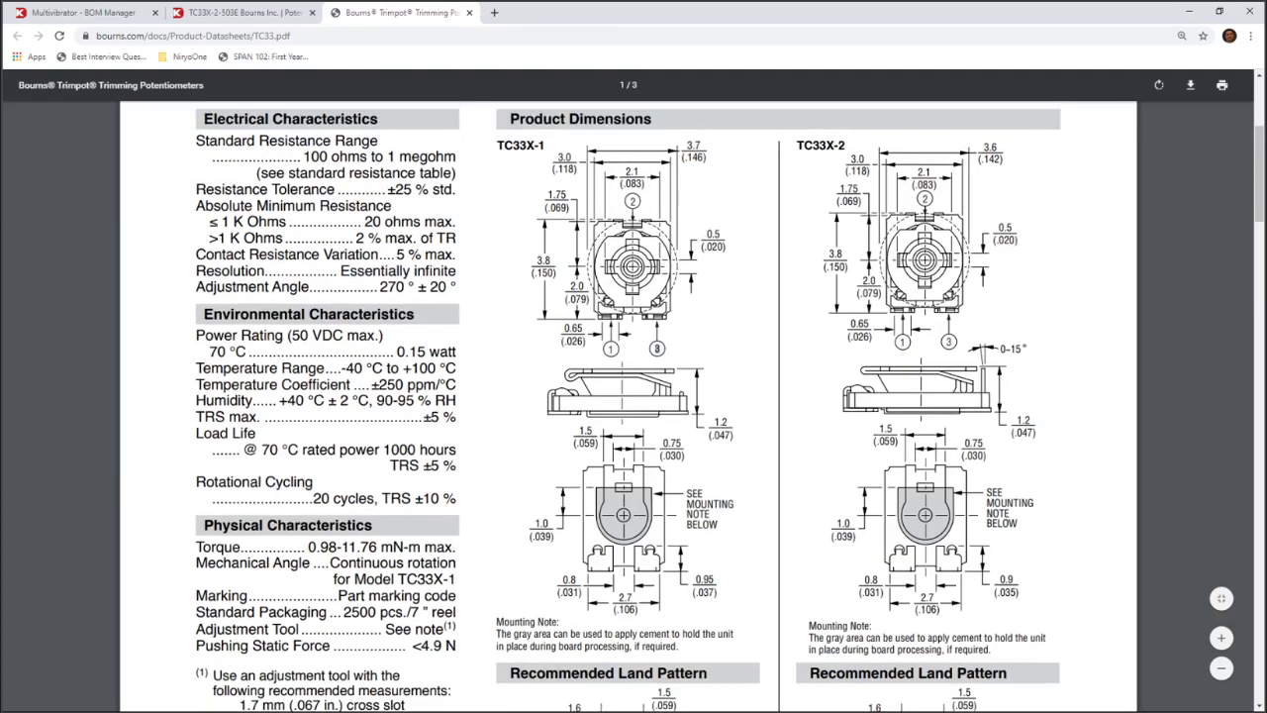
Make 21 tPlace the active drawing layer and move the editor window left
key(alt+Tab)
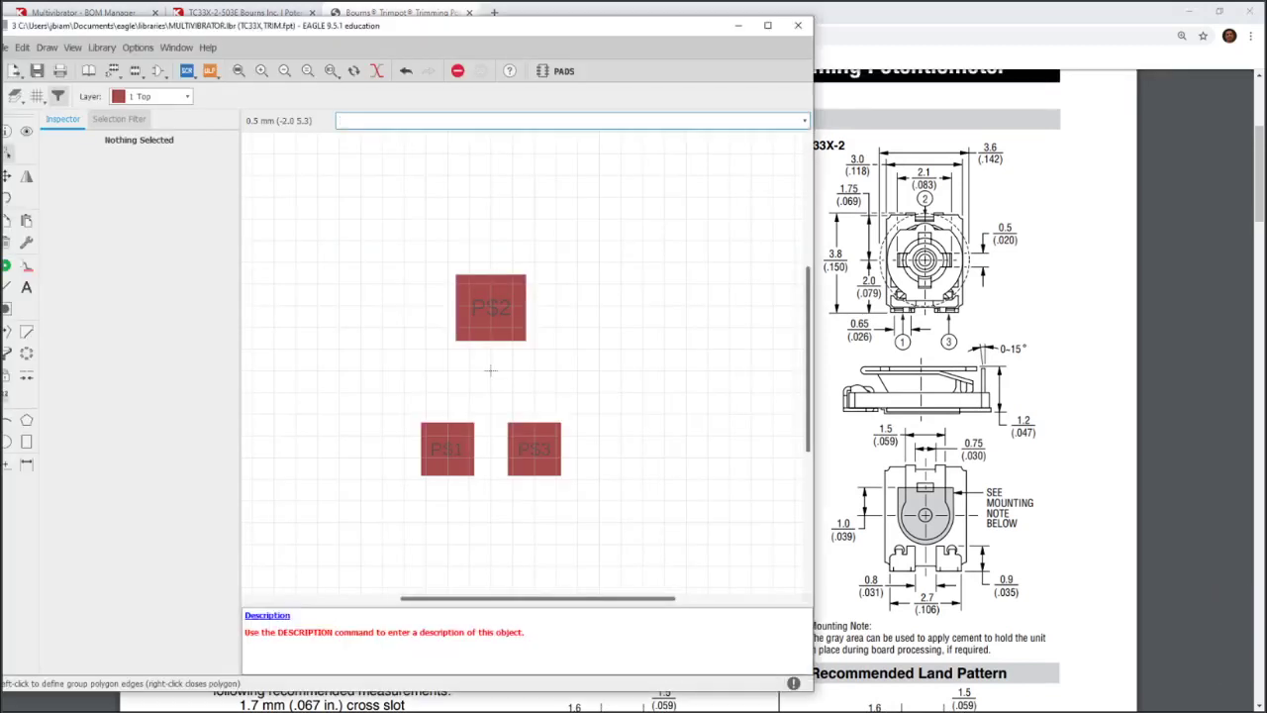
click(168, 97)
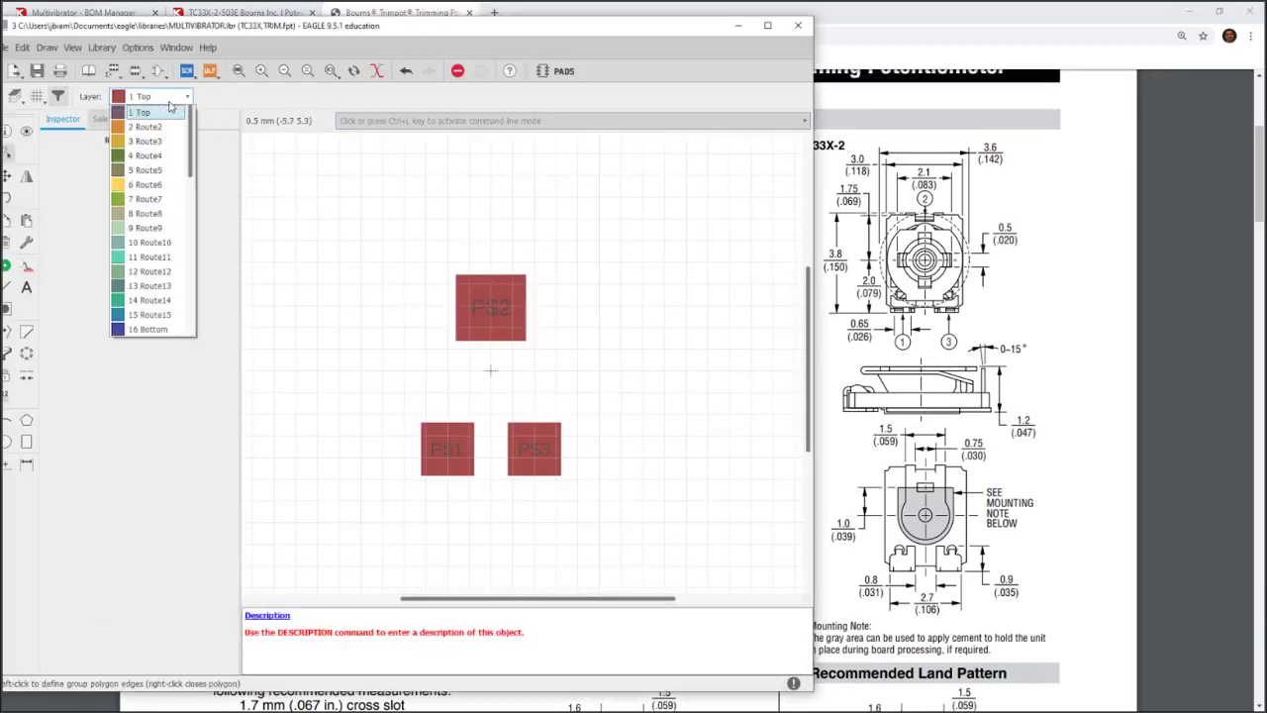
scroll(139, 287, down, 4)
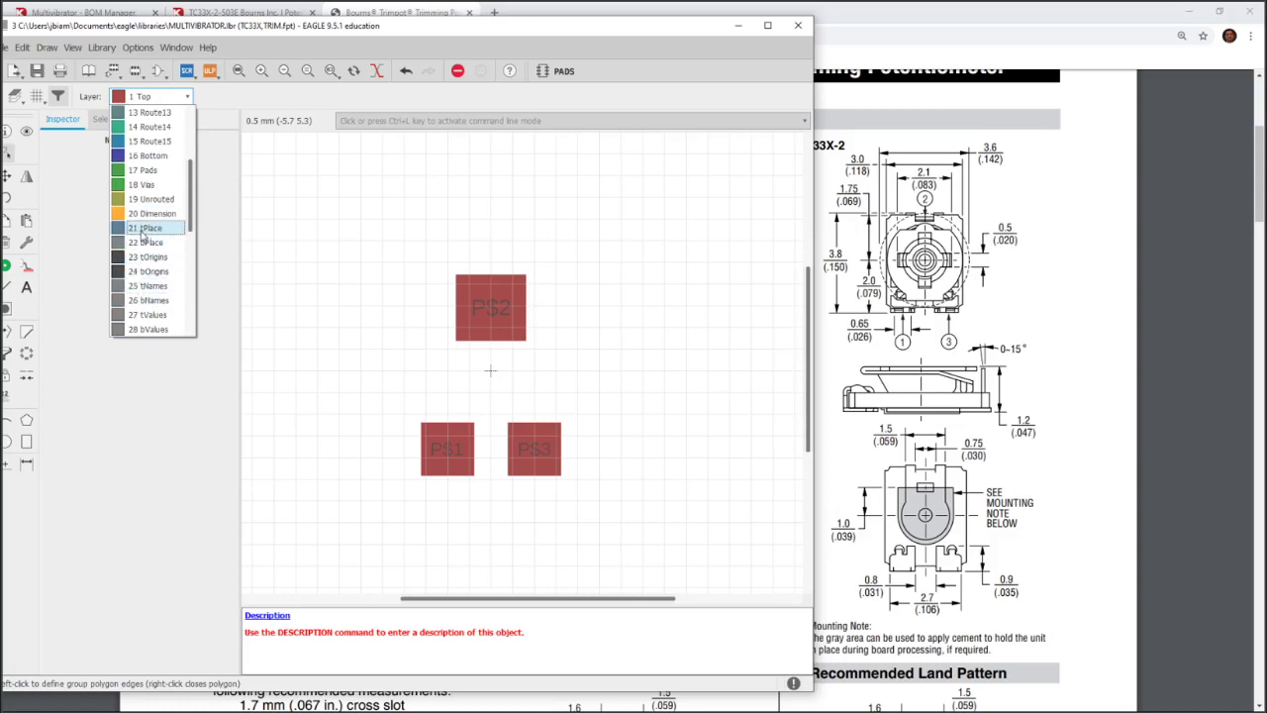
click(143, 228)
click(545, 243)
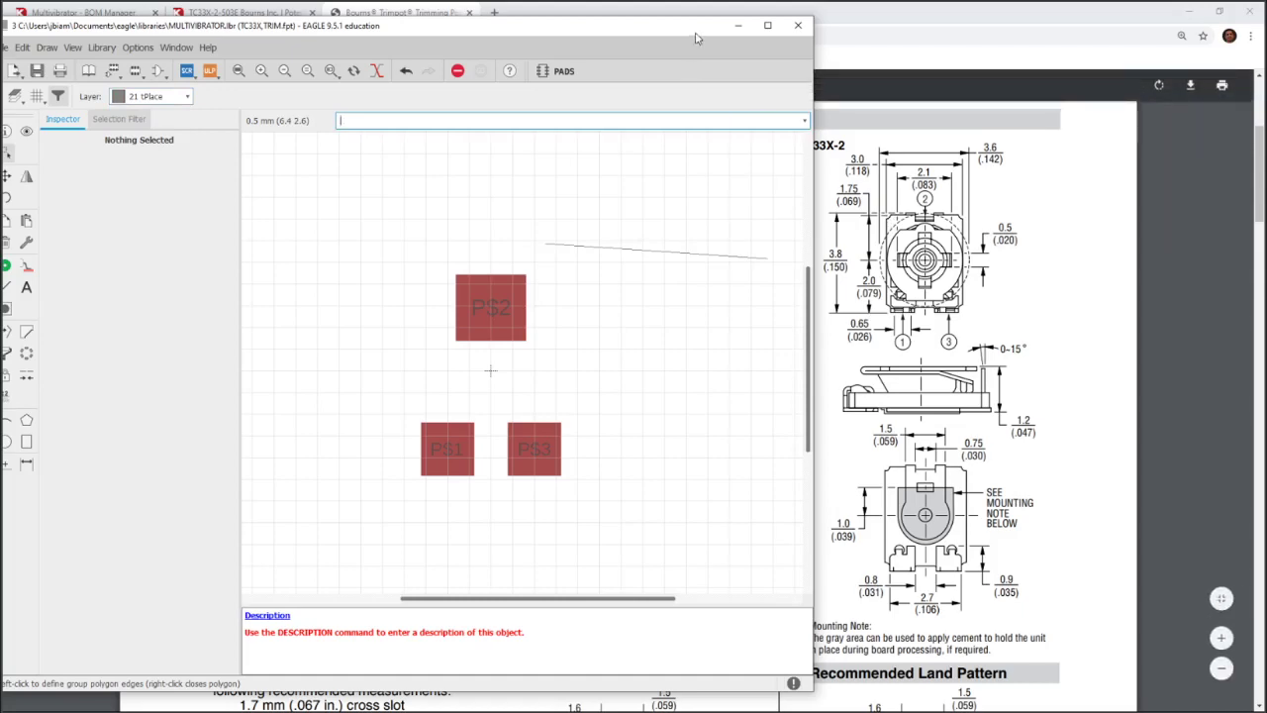
drag(696, 37, 355, 50)
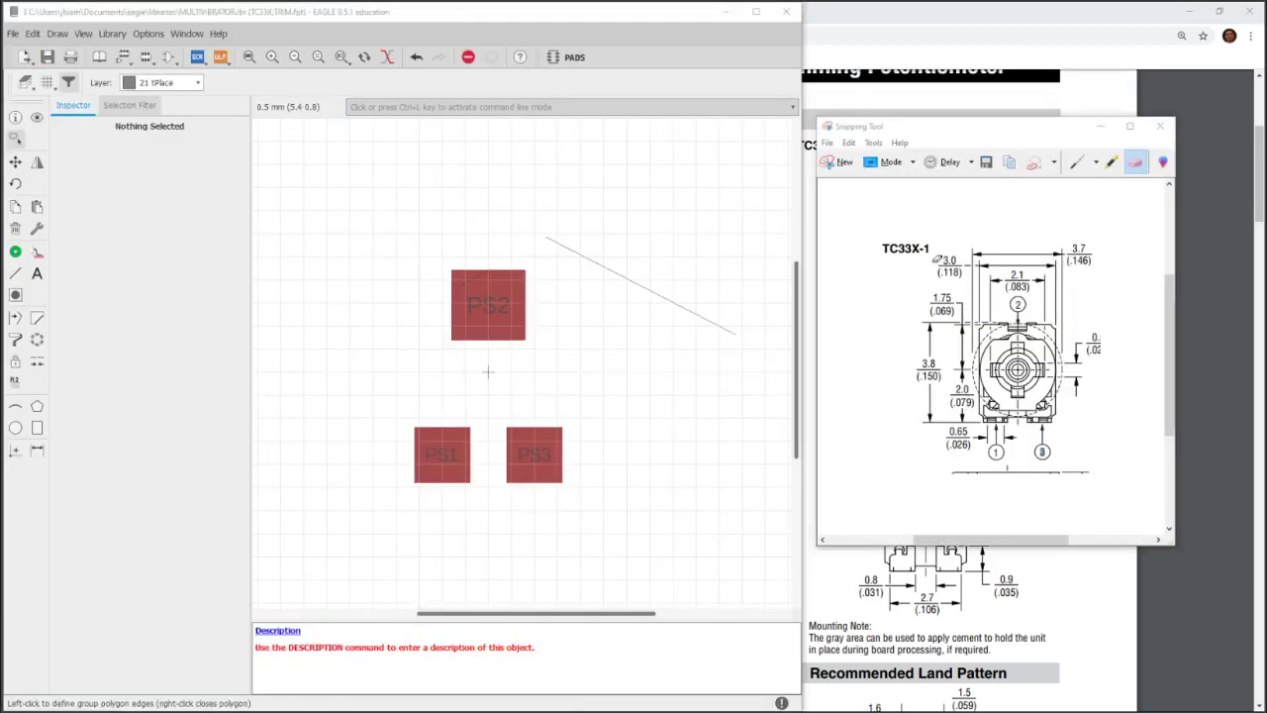
Highlight the 3.7 width and 3.8 height body dimensions on the snipped datasheet capture
click(1112, 162)
drag(1067, 250, 1089, 249)
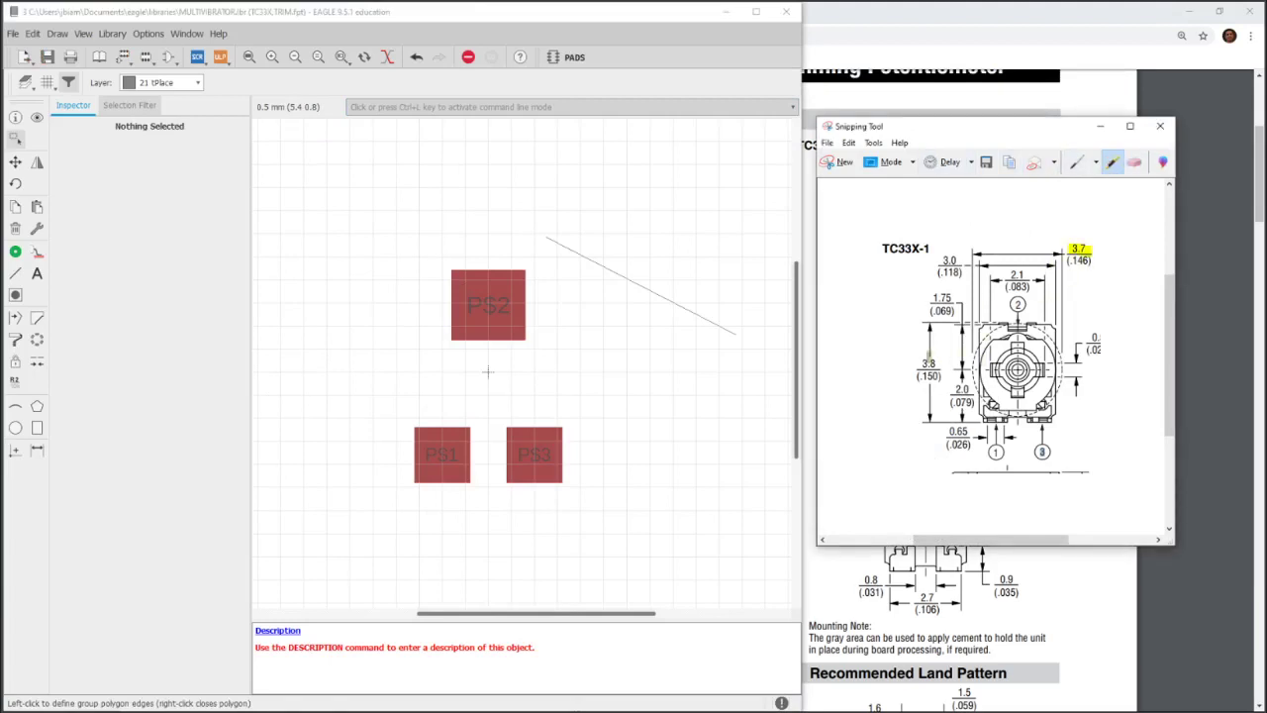
drag(927, 363, 938, 363)
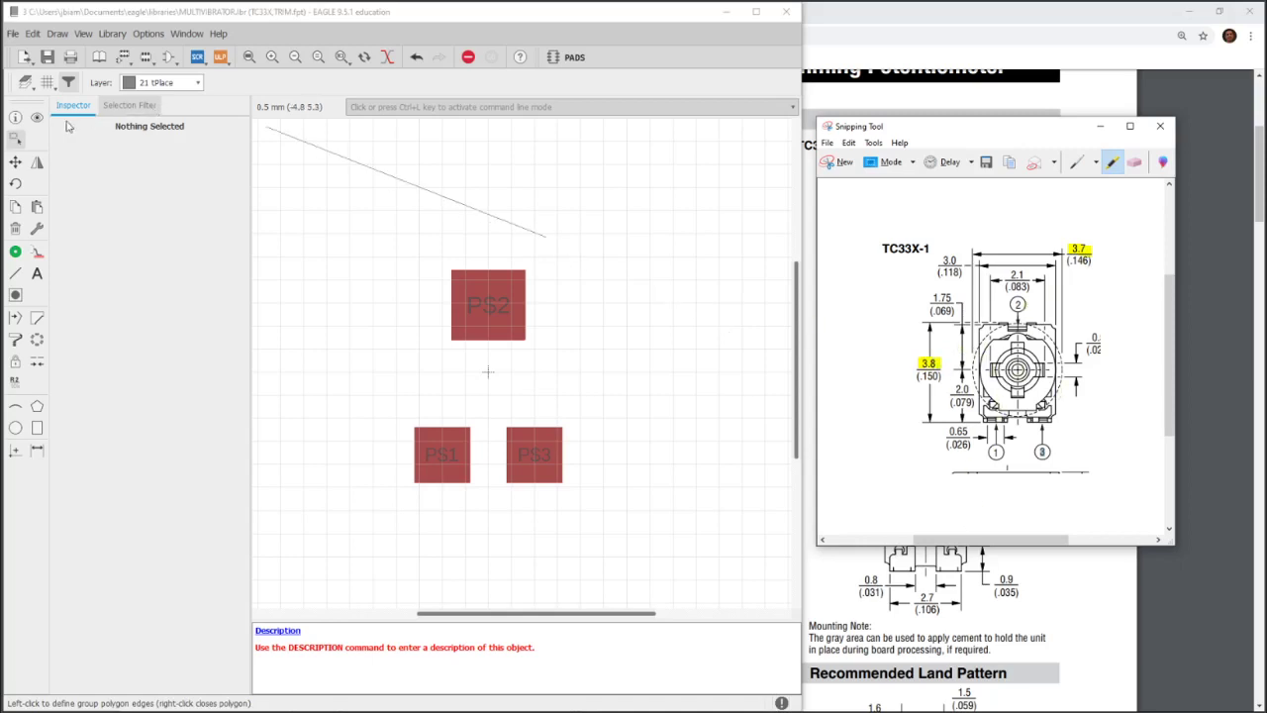
click(16, 276)
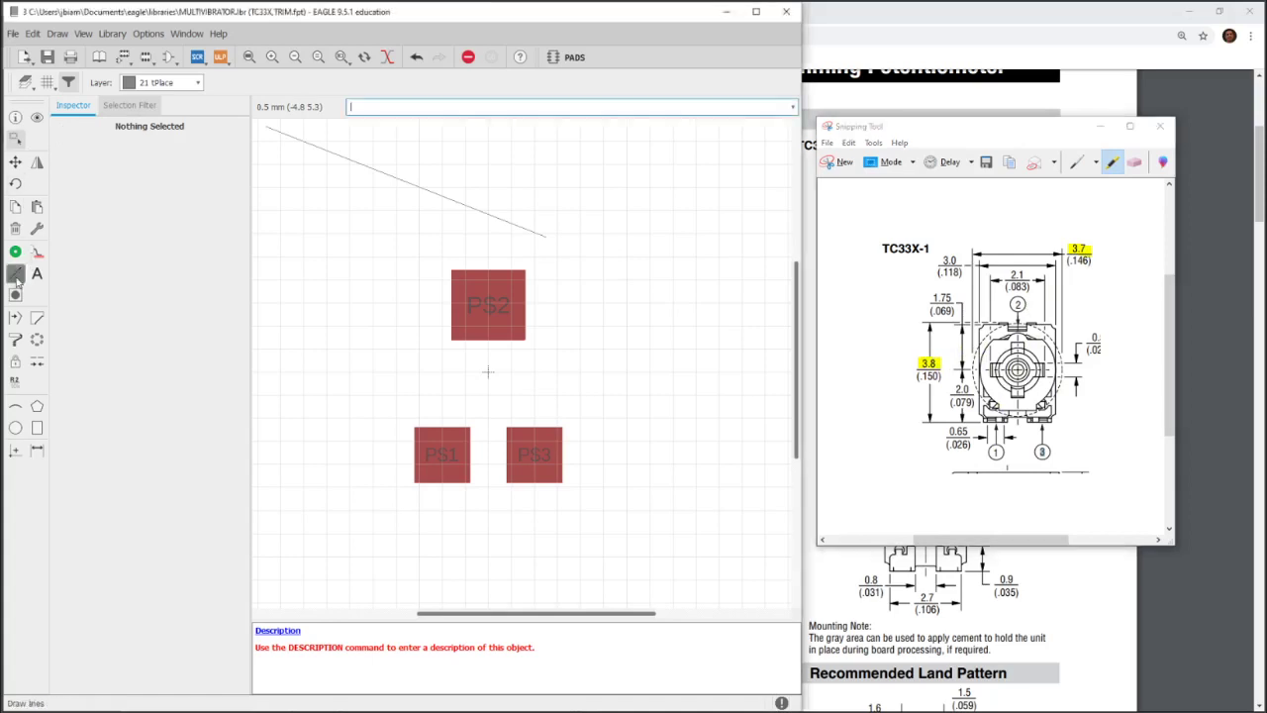
Set line width 0.2 and draw the top edge from (-1.85 1.9) to (1.85 1.9)
text(0.2)
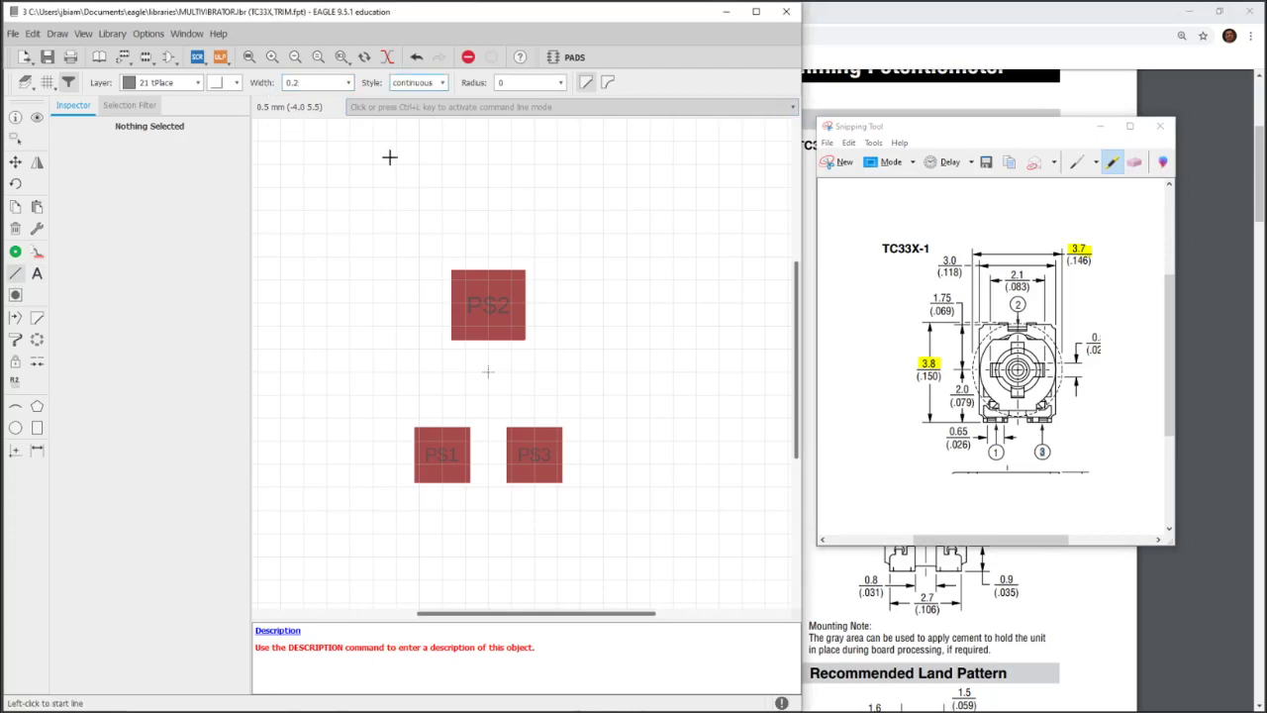
click(419, 234)
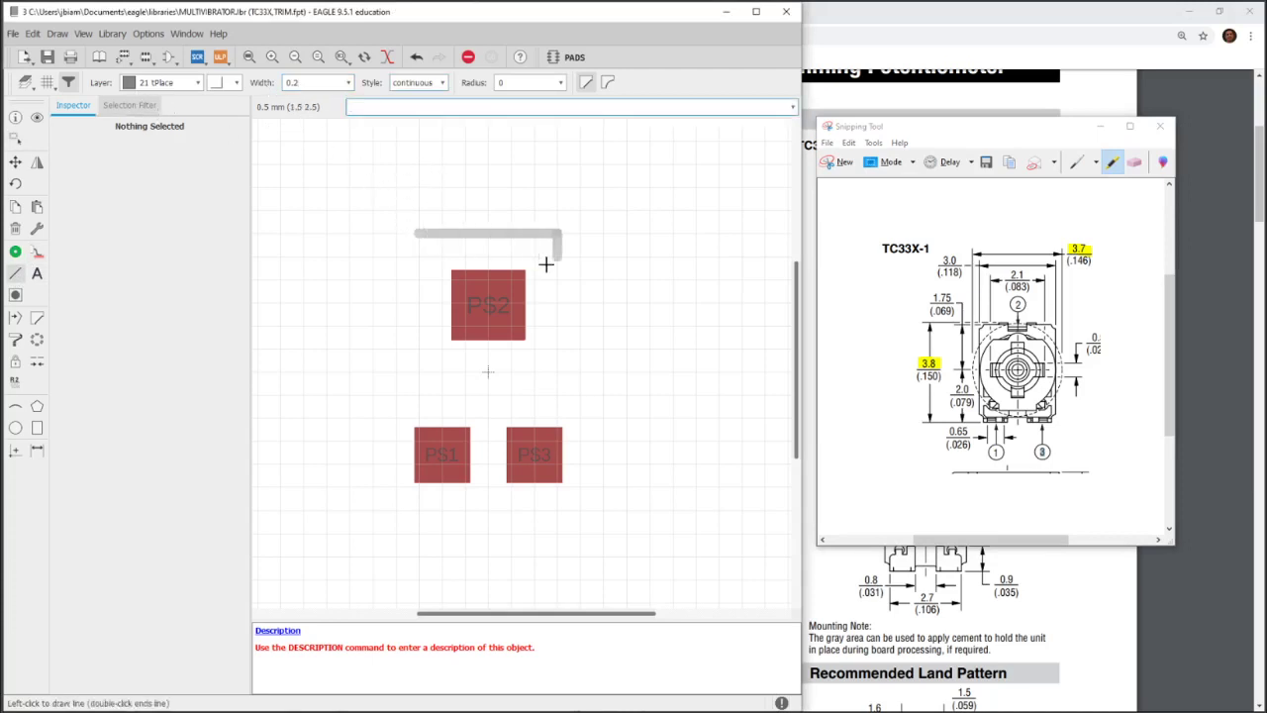
key(Escape)
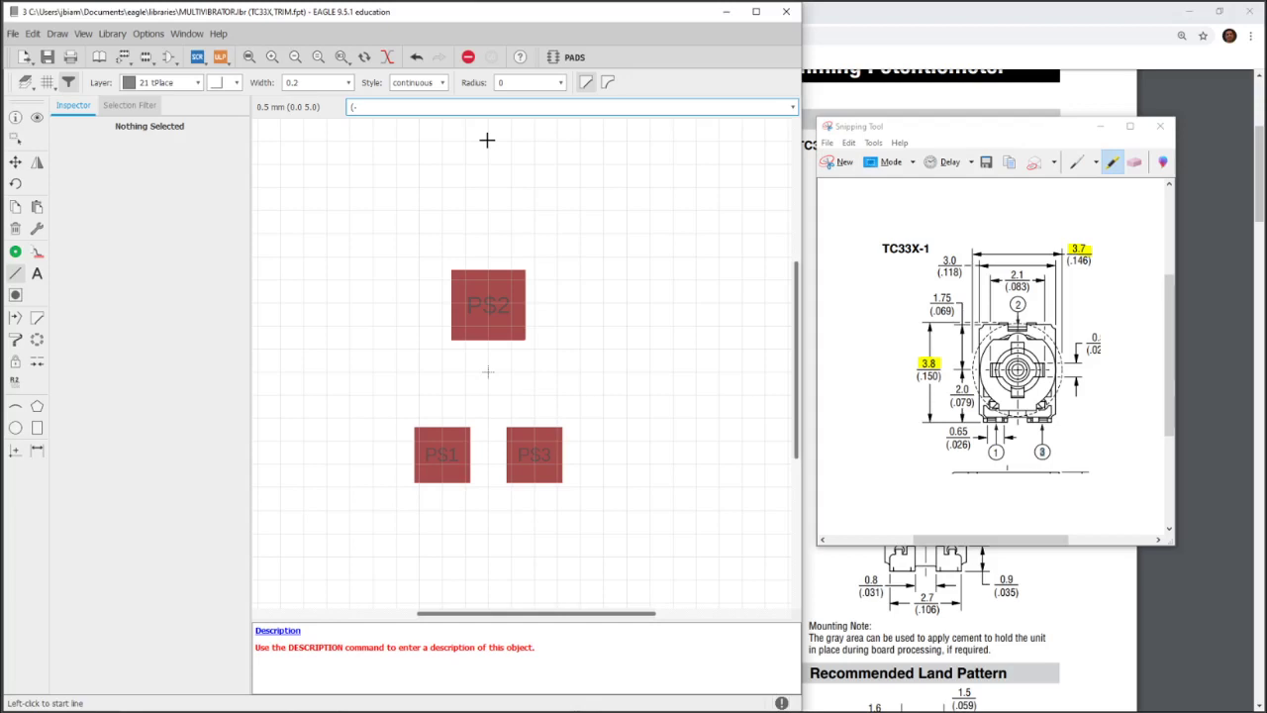
text(85)
text())
key(Return)
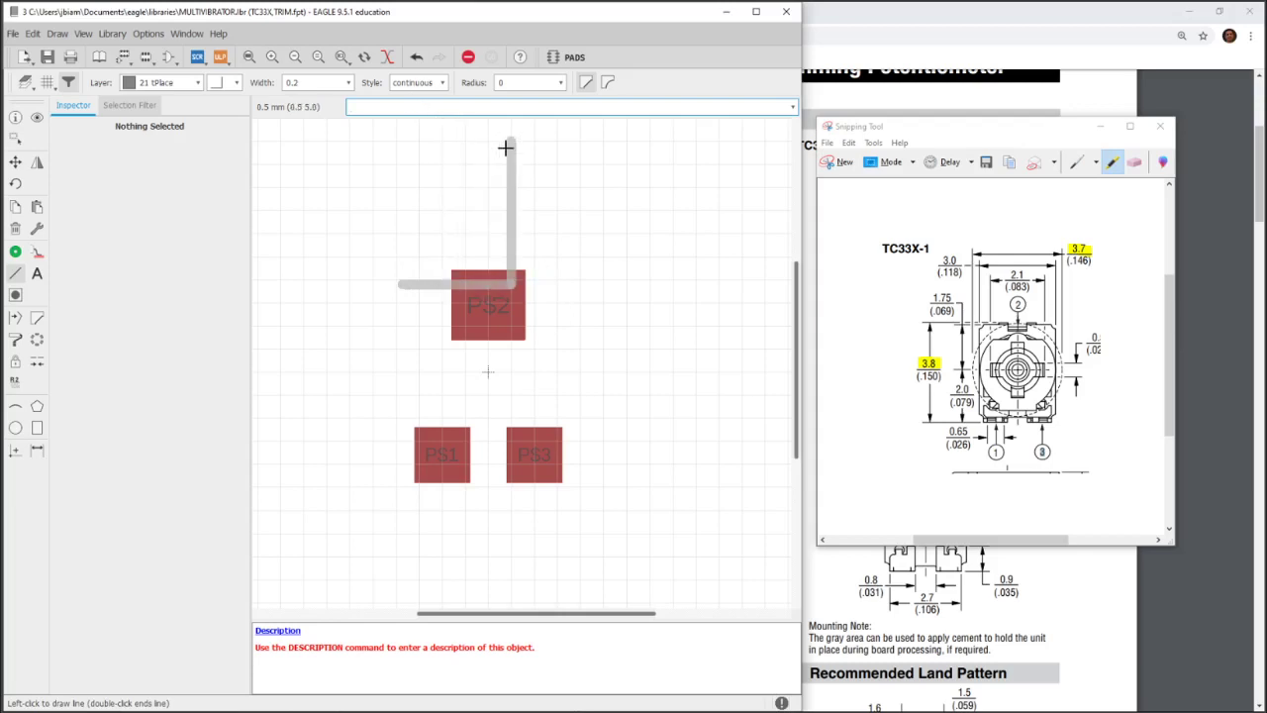
text((-1.85 1.9))
key(BackSpace)
key(Return)
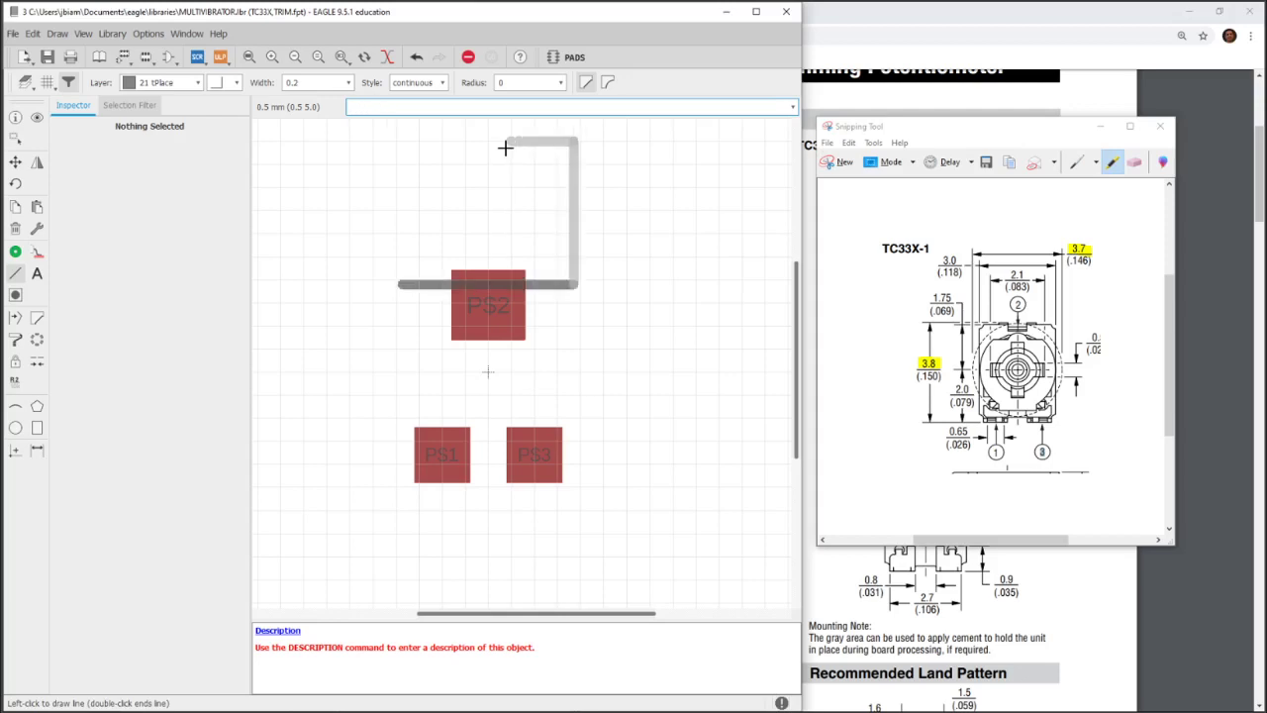
Draw the remaining edges through (1.85 -1.9) and (-1.85 -1.9), closing the box at (-1.85 1.9)
key(Up)
key(Return)
key(Up)
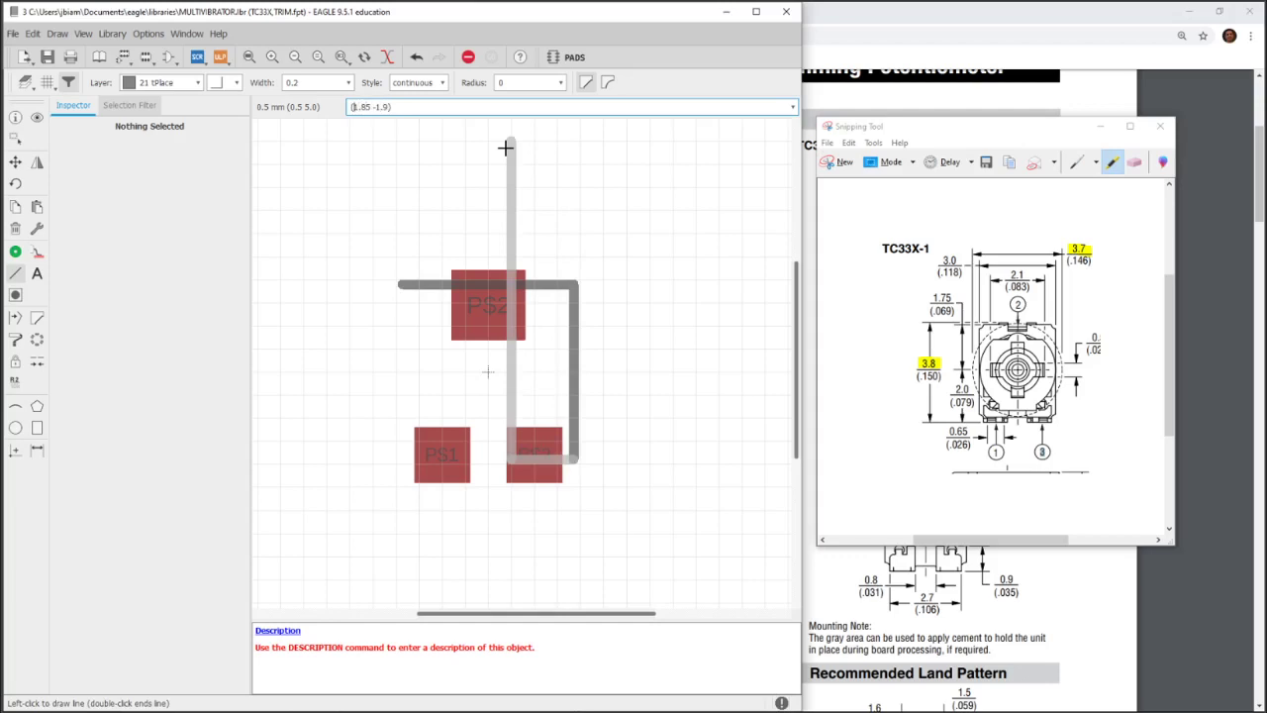
text(-)
key(Return)
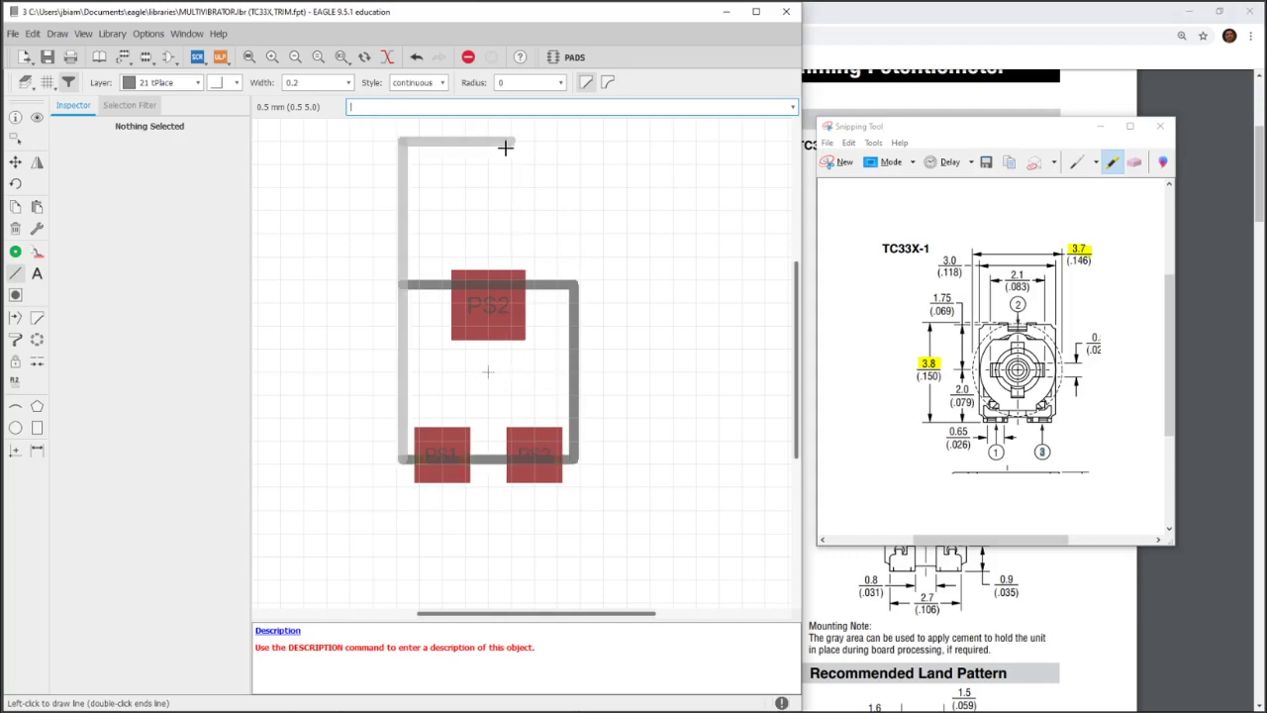
key(Up)
key(Return)
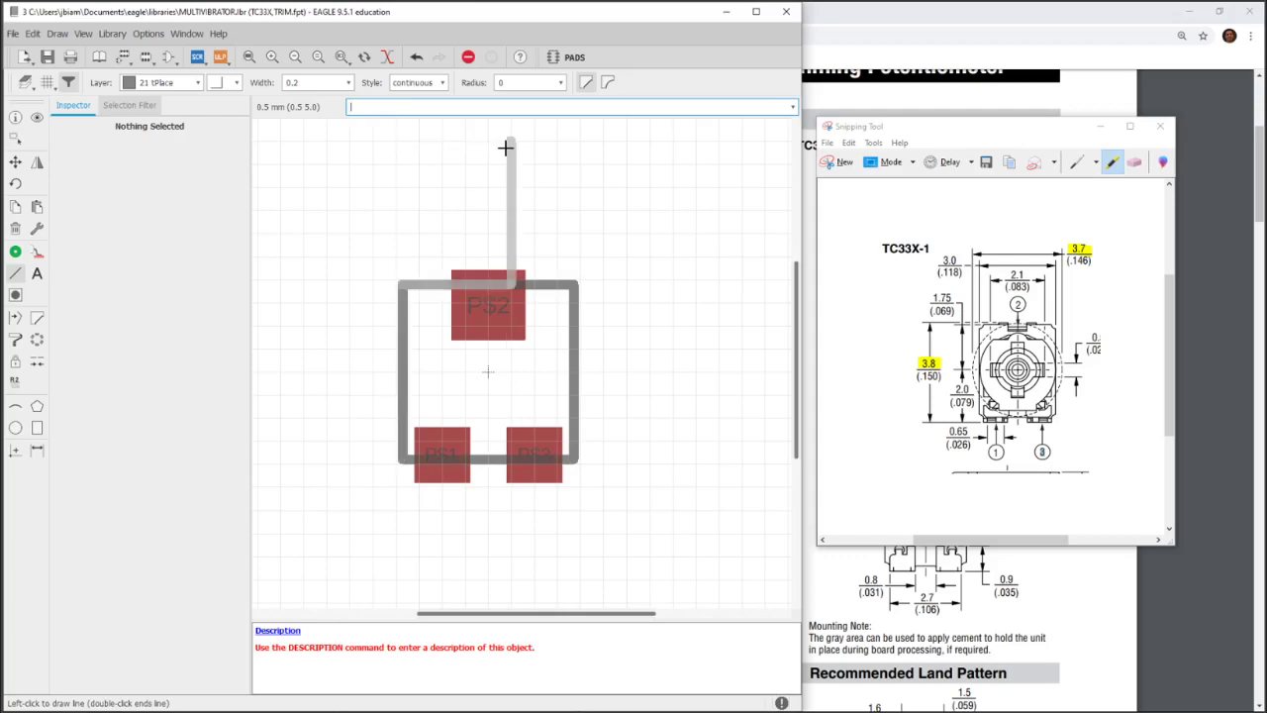
key(Escape)
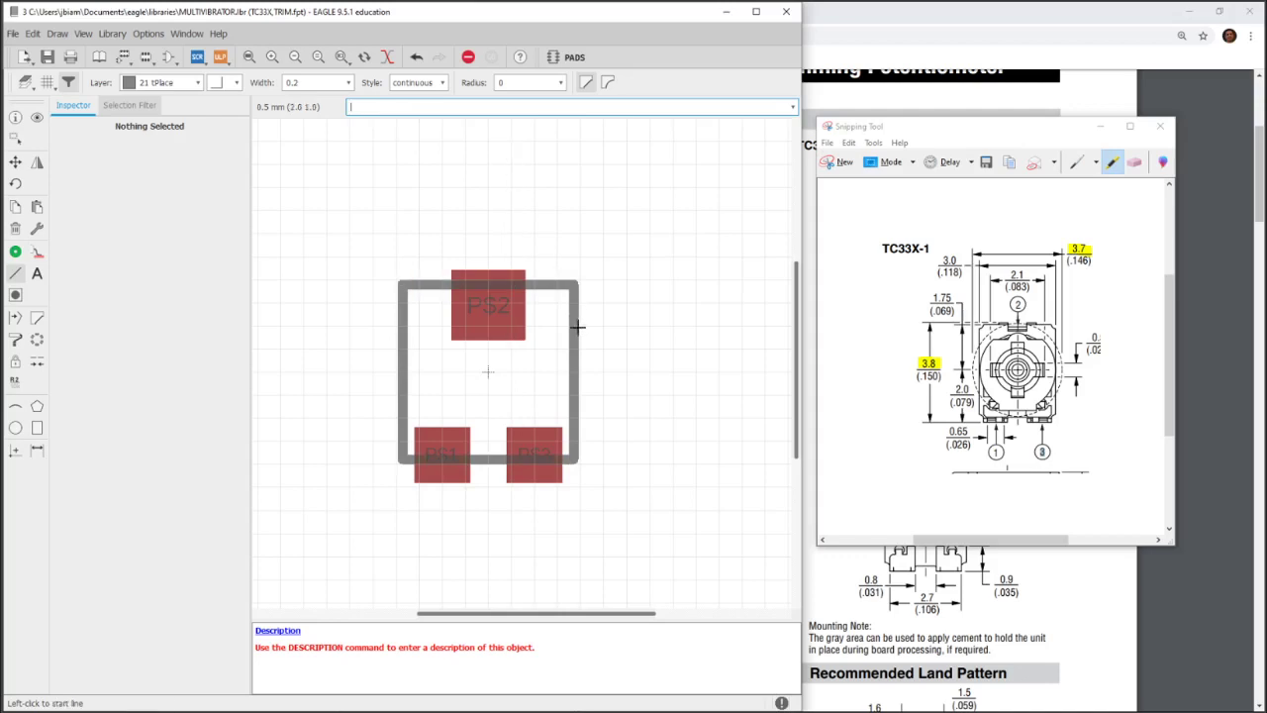
scroll(444, 320, up, 3)
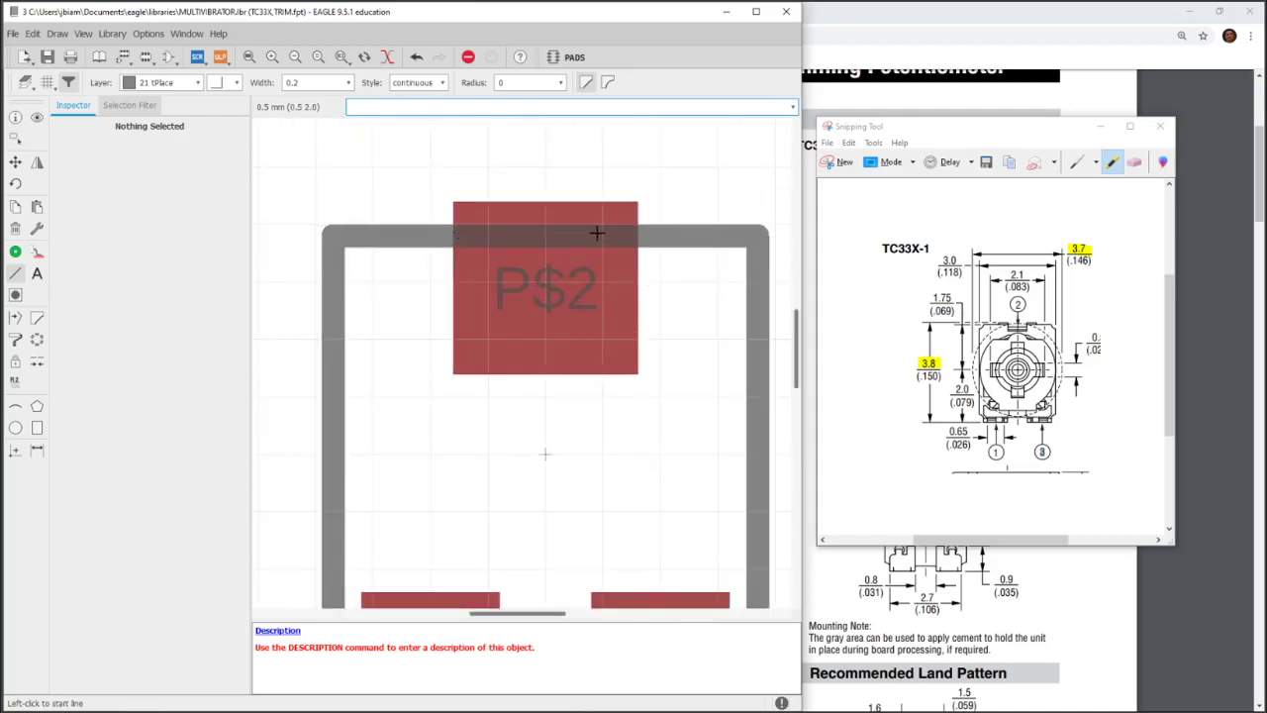
middle_drag(695, 286, 619, 290)
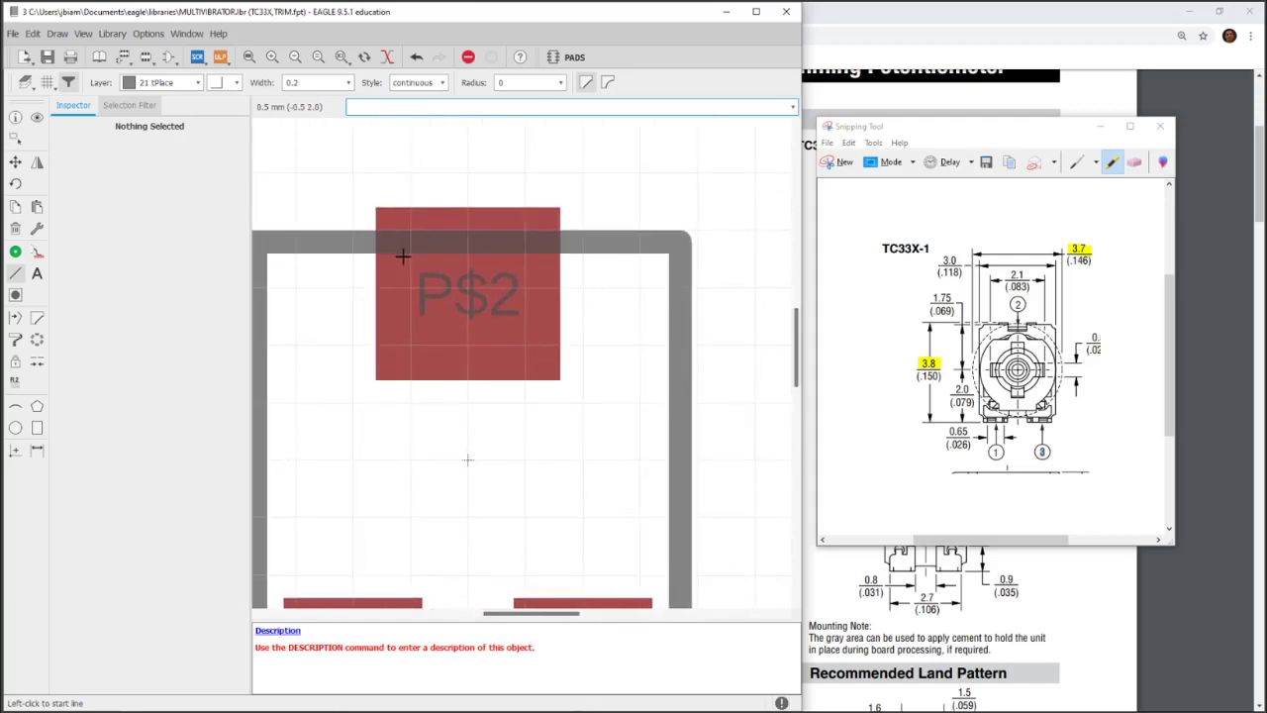
scroll(424, 230, down, 2)
middle_drag(446, 274, 477, 252)
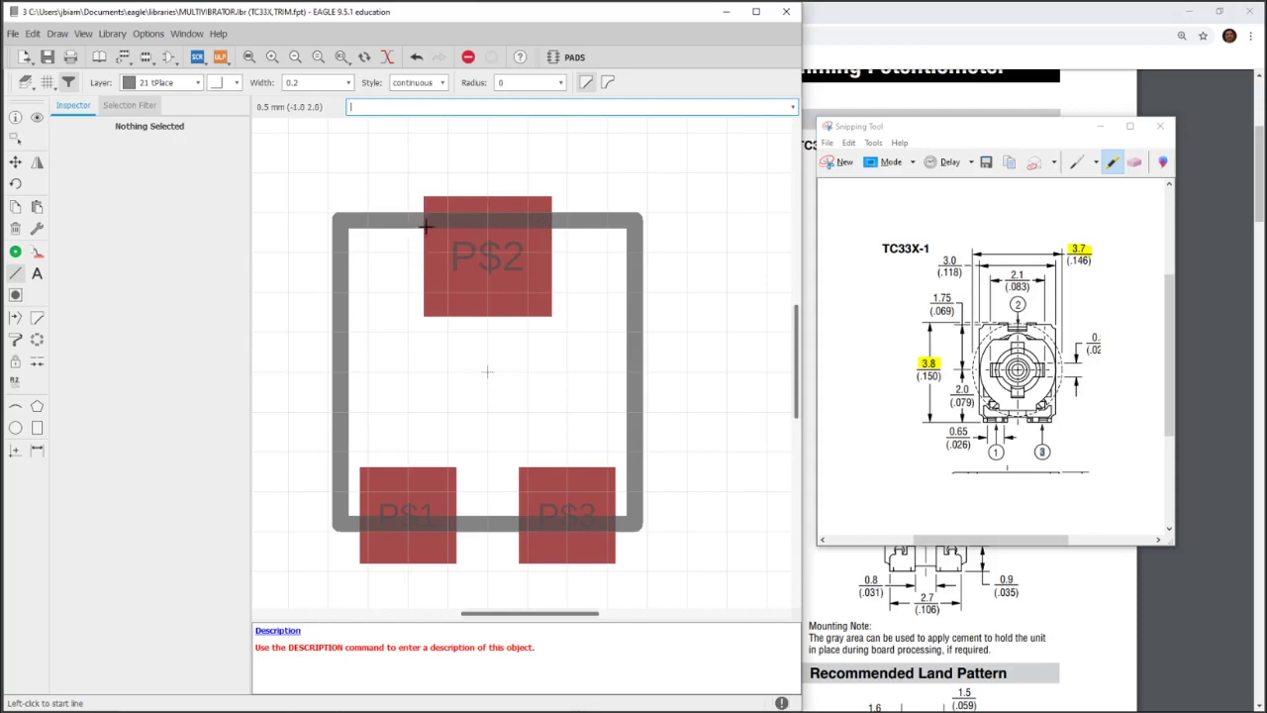
scroll(538, 318, down, 2)
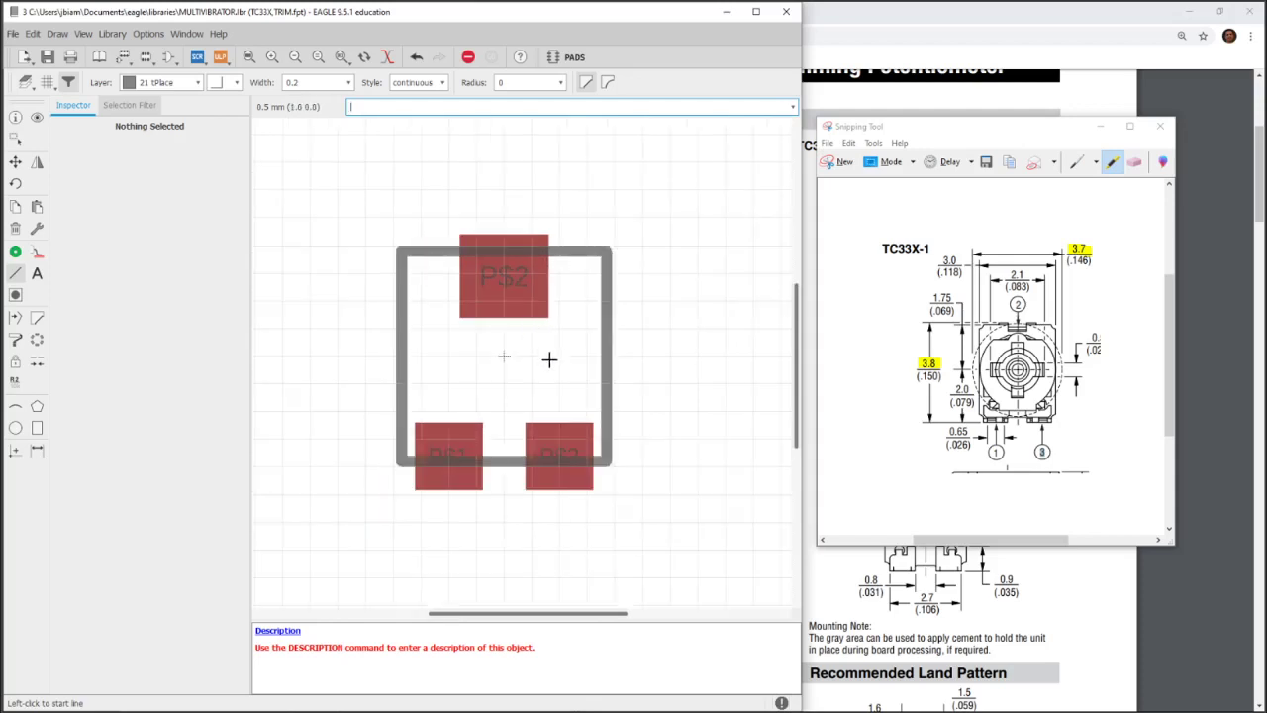
middle_drag(553, 361, 485, 341)
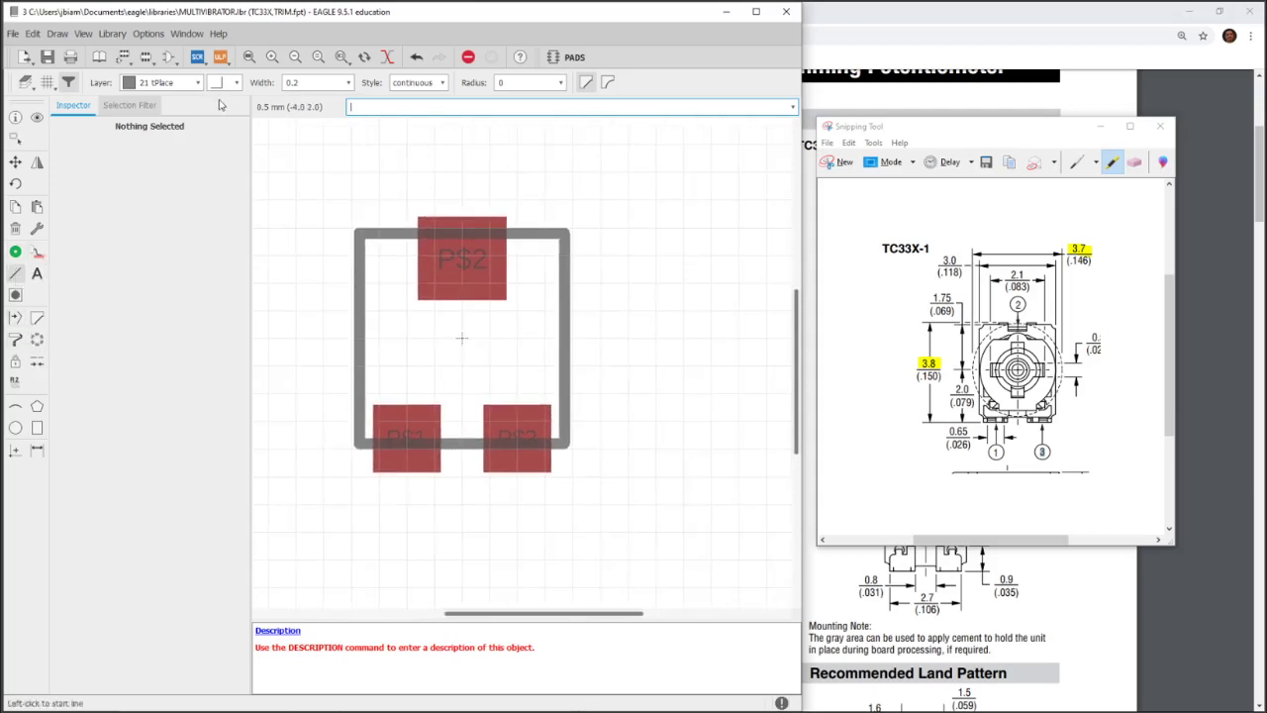
Switch to the 39 tKeepout layer and set the grid to 0.1 mm
click(193, 82)
scroll(168, 280, down, 3)
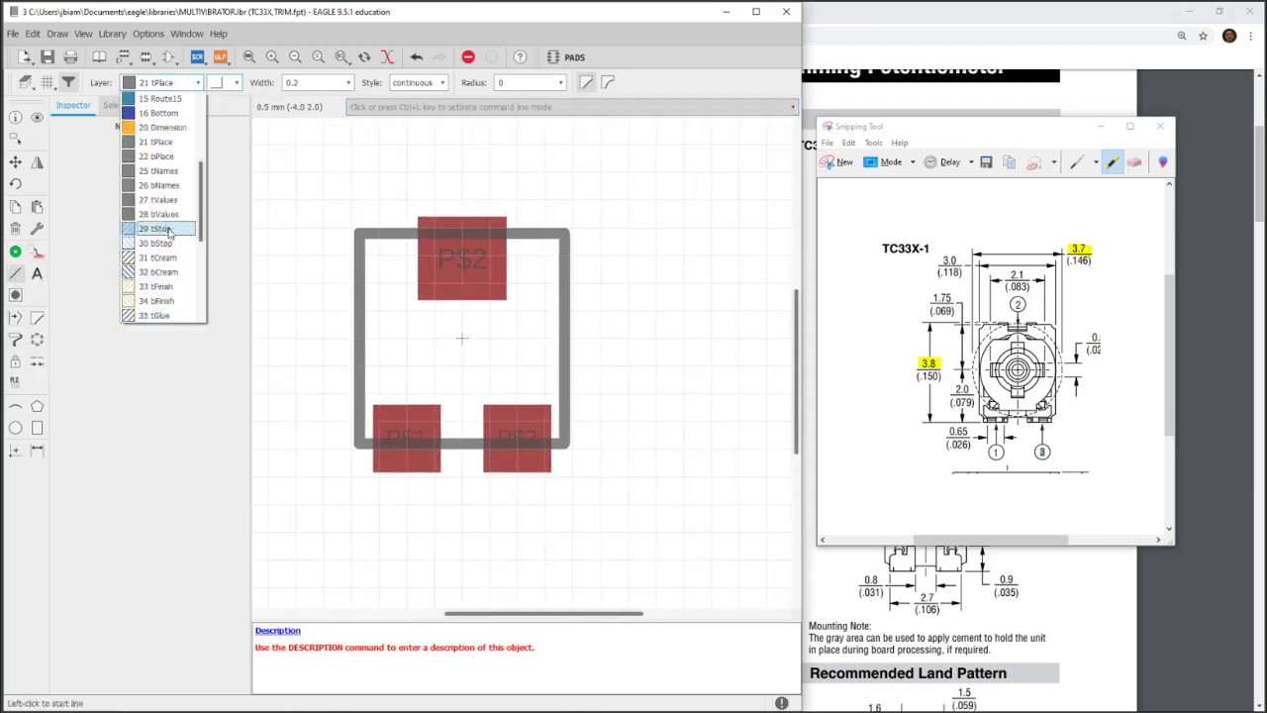
scroll(165, 277, down, 2)
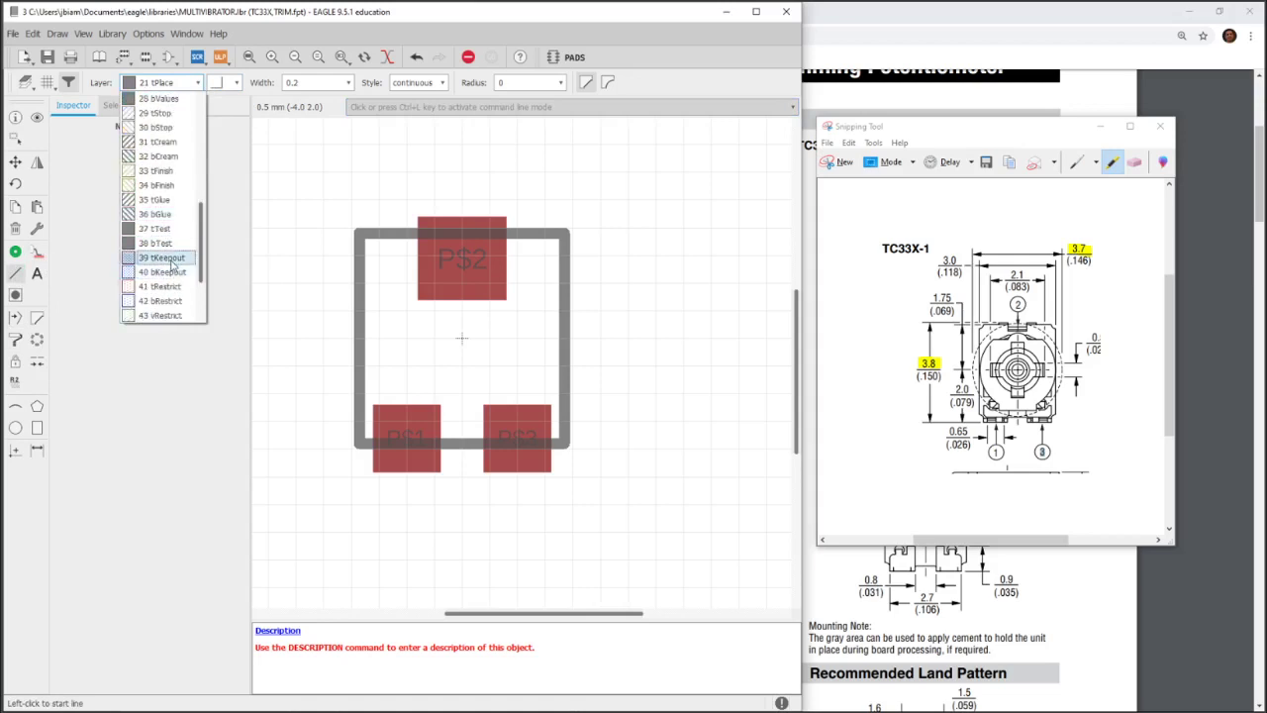
click(163, 272)
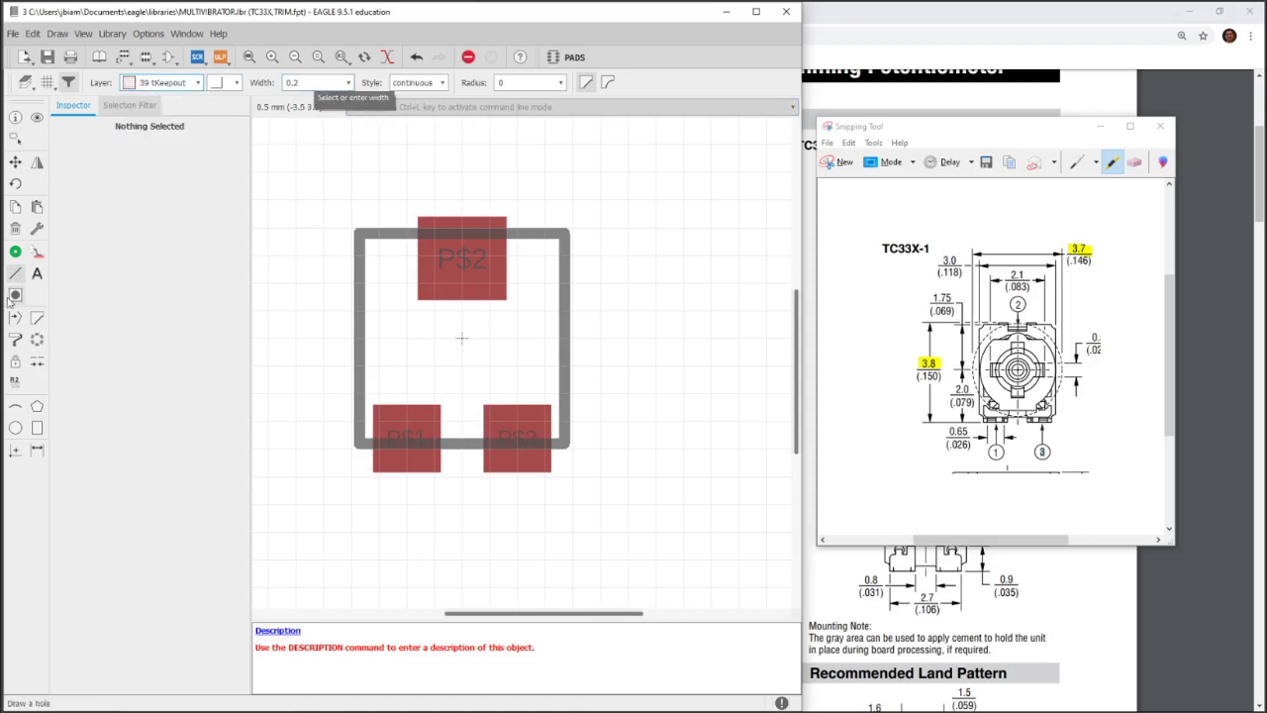
click(46, 82)
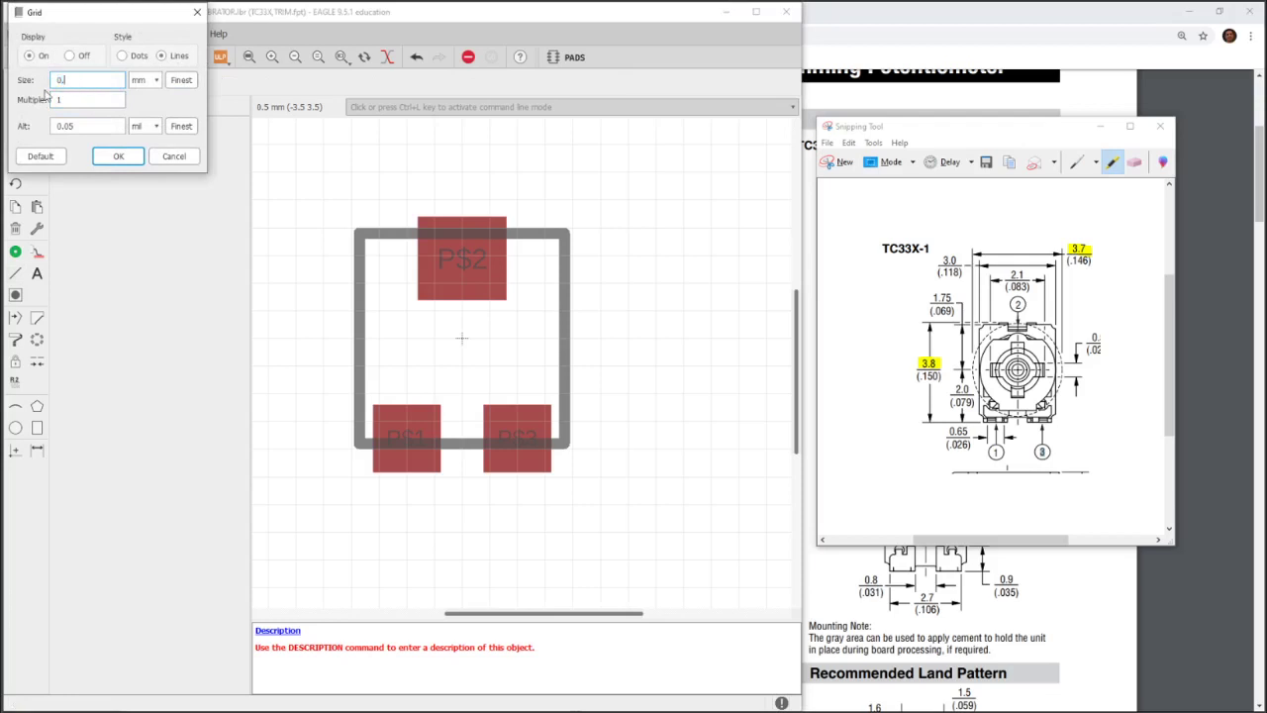
key(Return)
scroll(367, 198, up, 1)
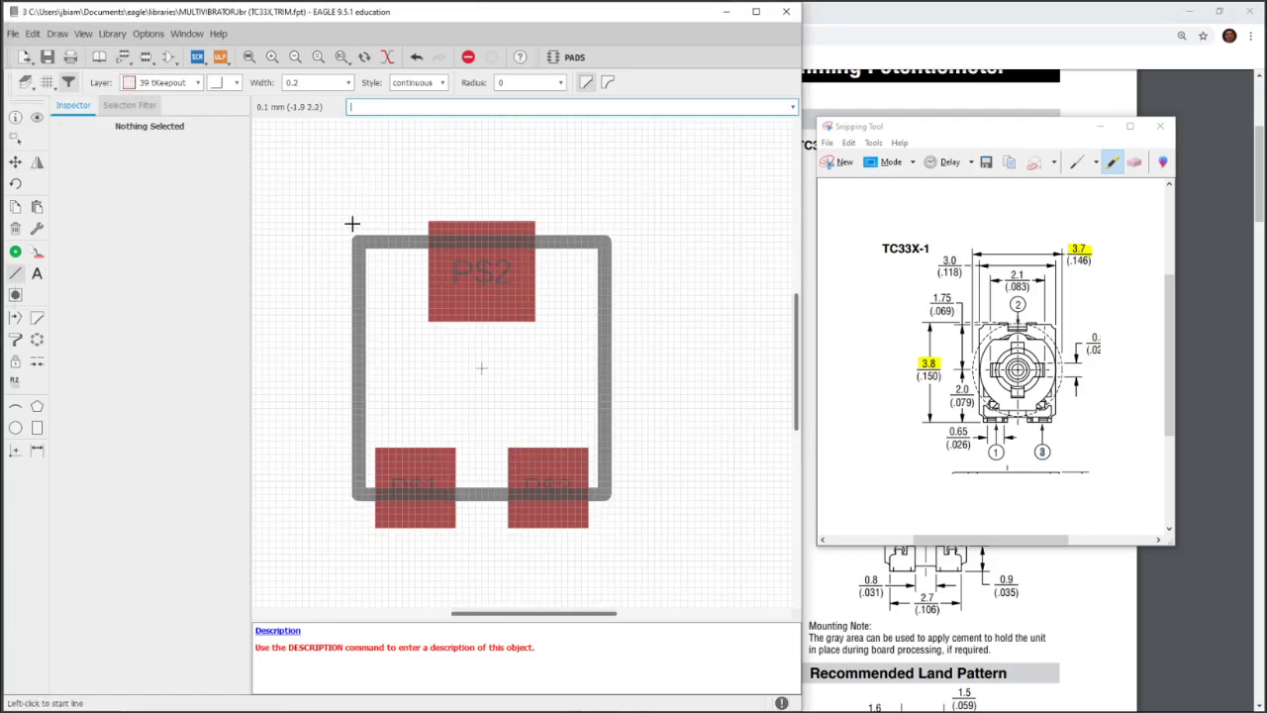
Draw a keepout rectangle from the footprint's top-left to past the bottom-right pad
click(36, 428)
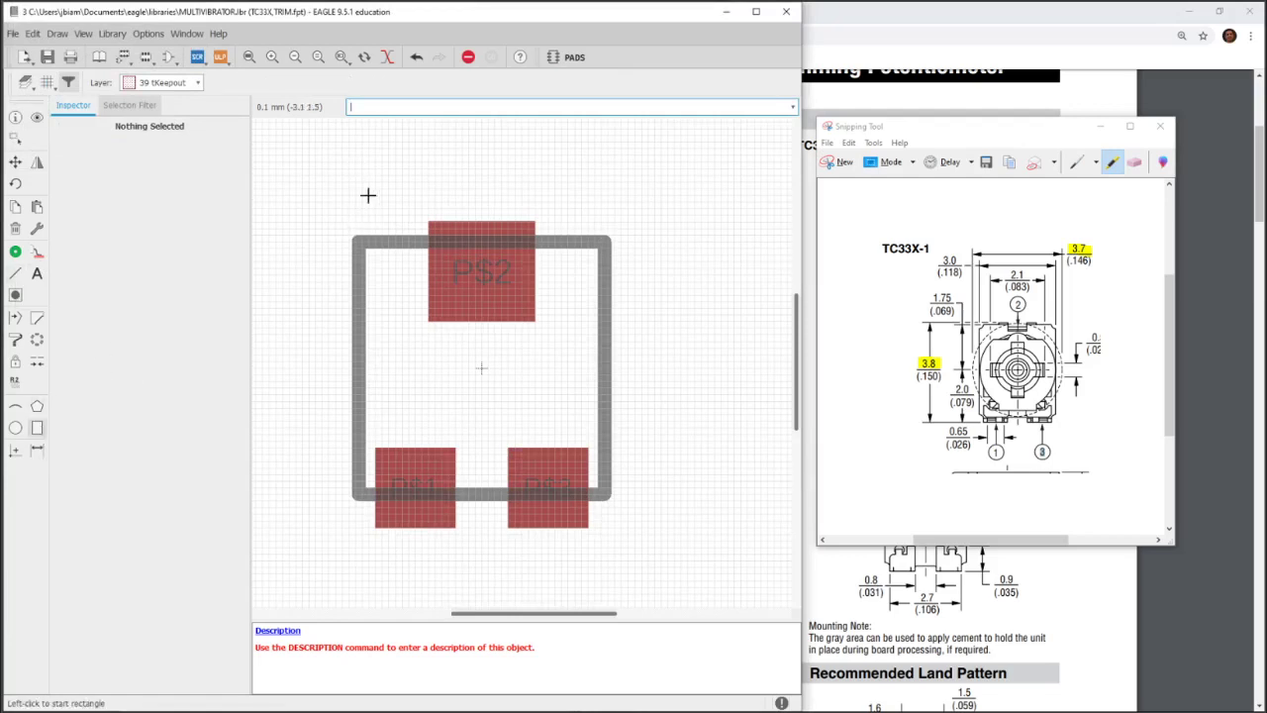
click(349, 222)
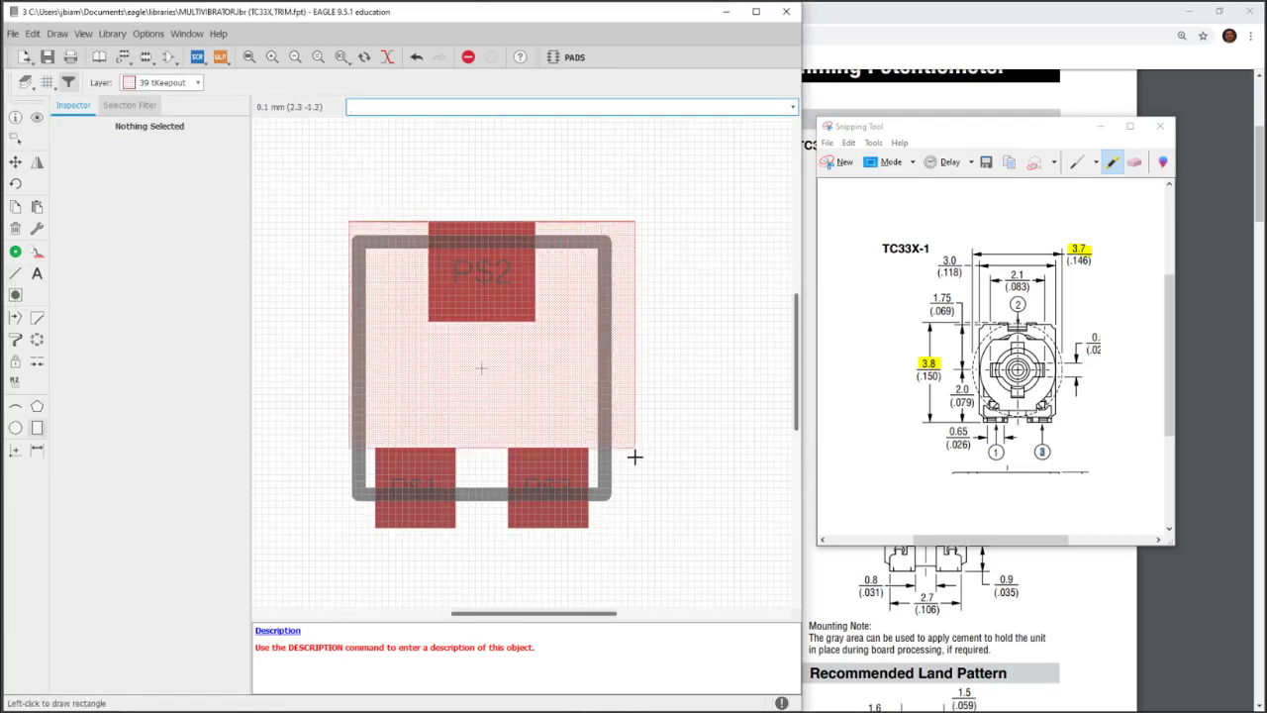
click(614, 527)
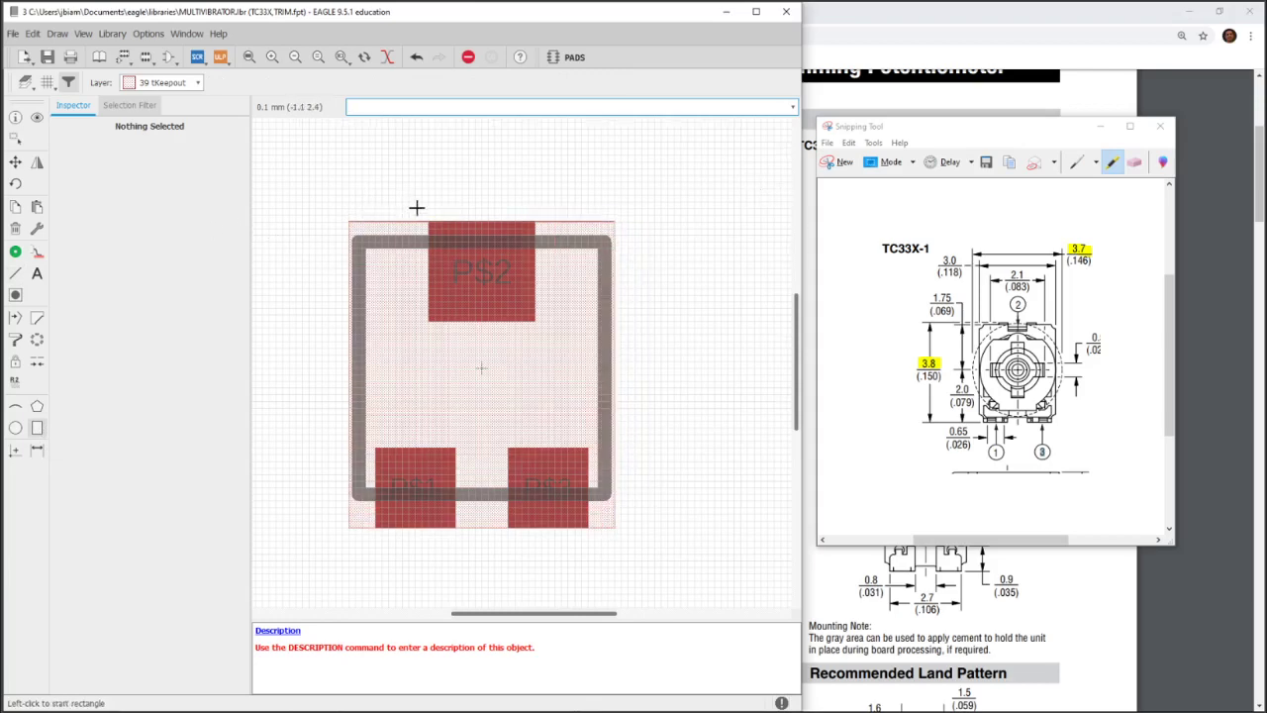
scroll(419, 206, down, 1)
middle_drag(419, 207, 313, 268)
click(163, 82)
scroll(159, 228, up, 3)
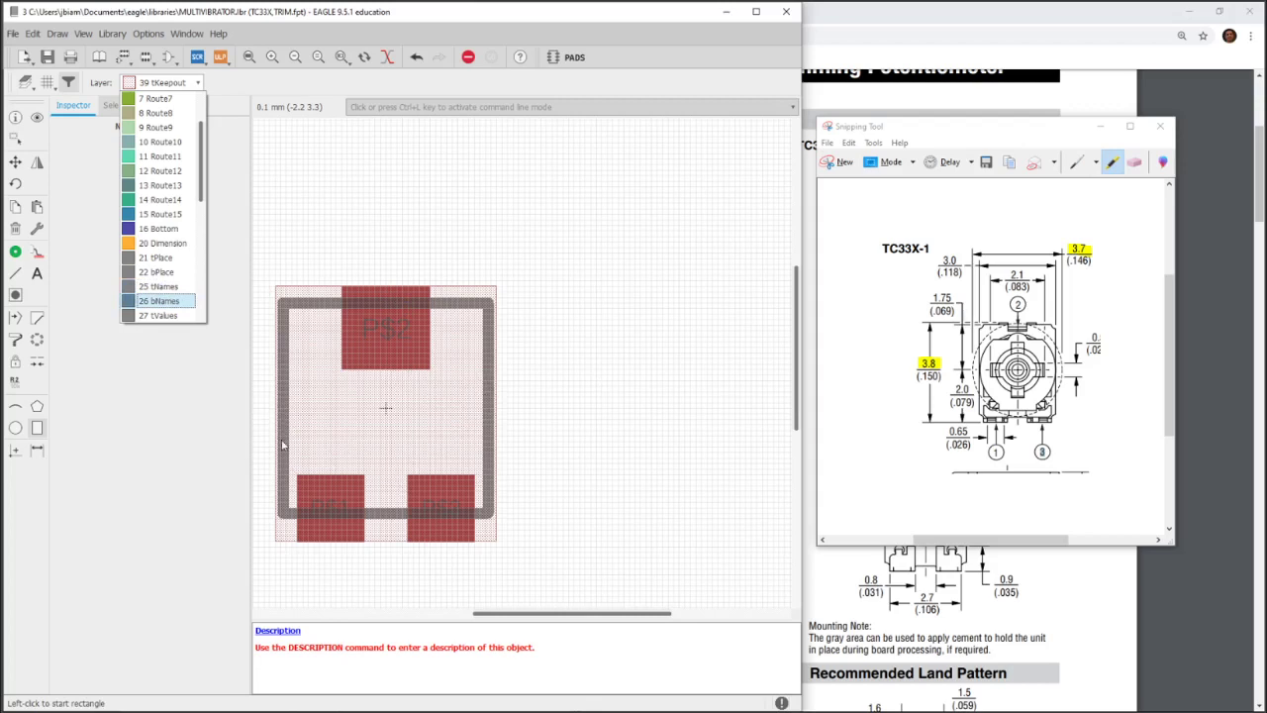
Place a >NAME text label above the footprint on the tNames layer
key(Escape)
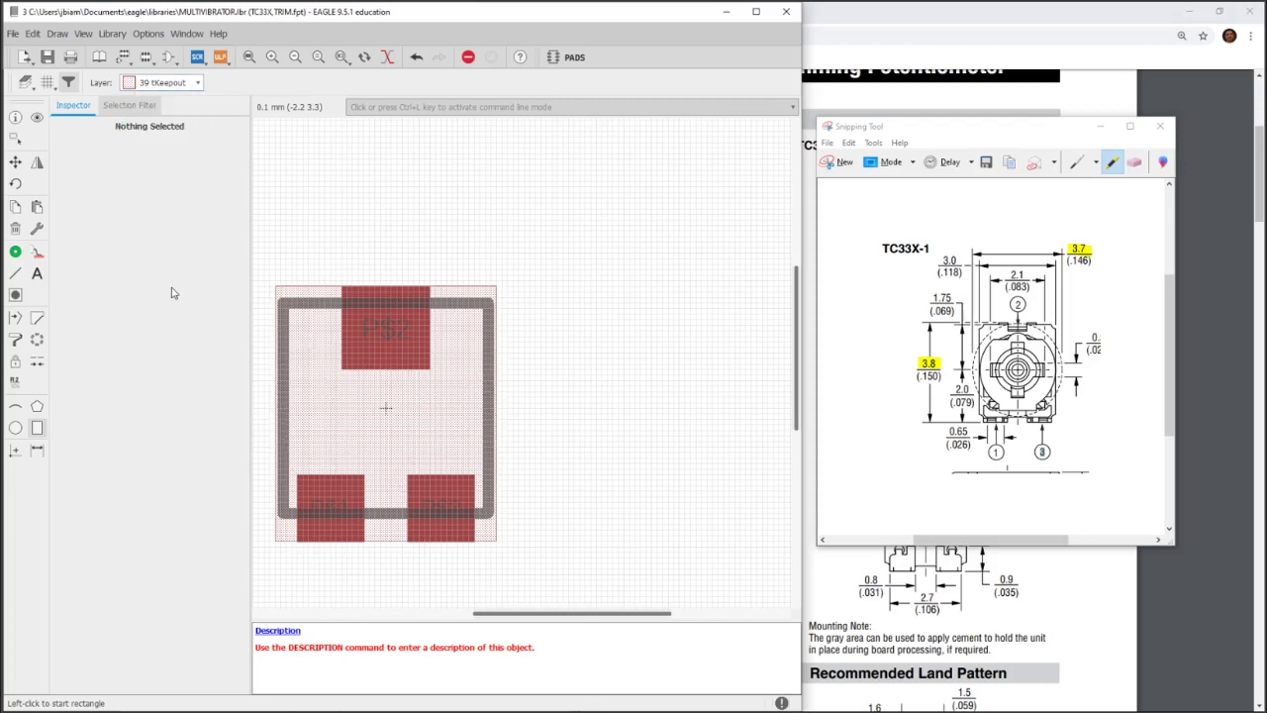
middle_drag(543, 235, 630, 199)
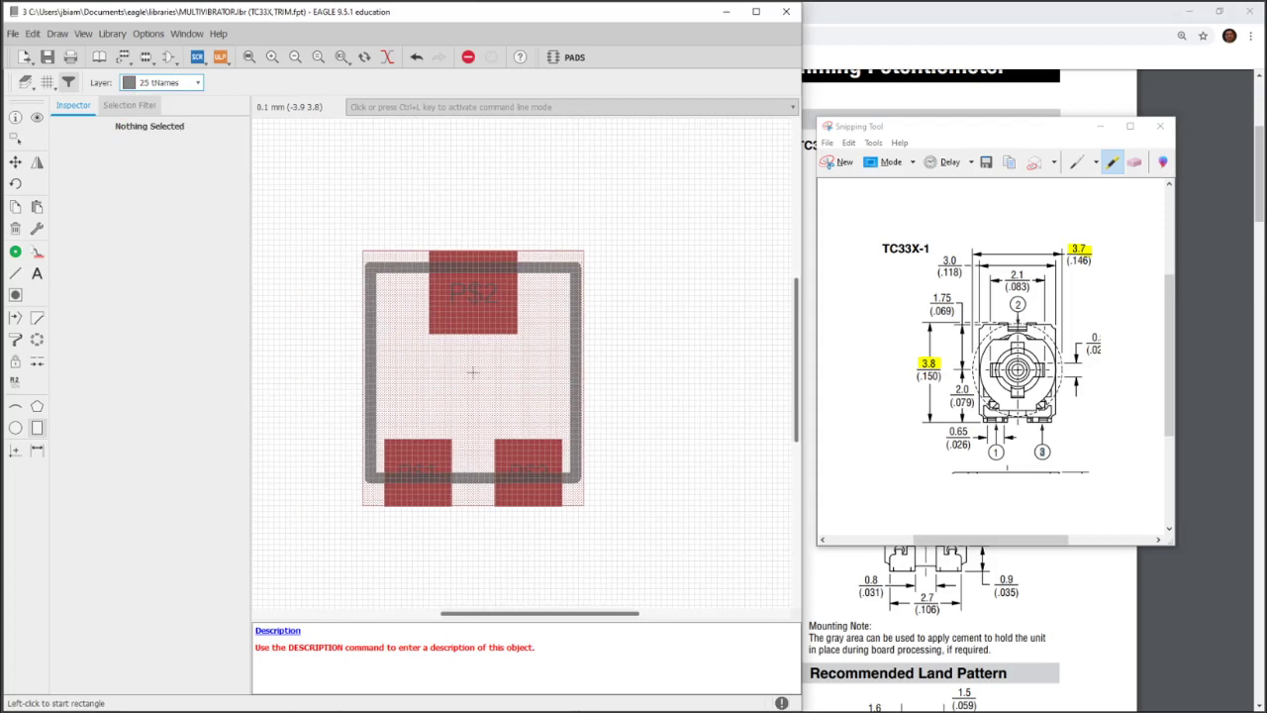
click(36, 273)
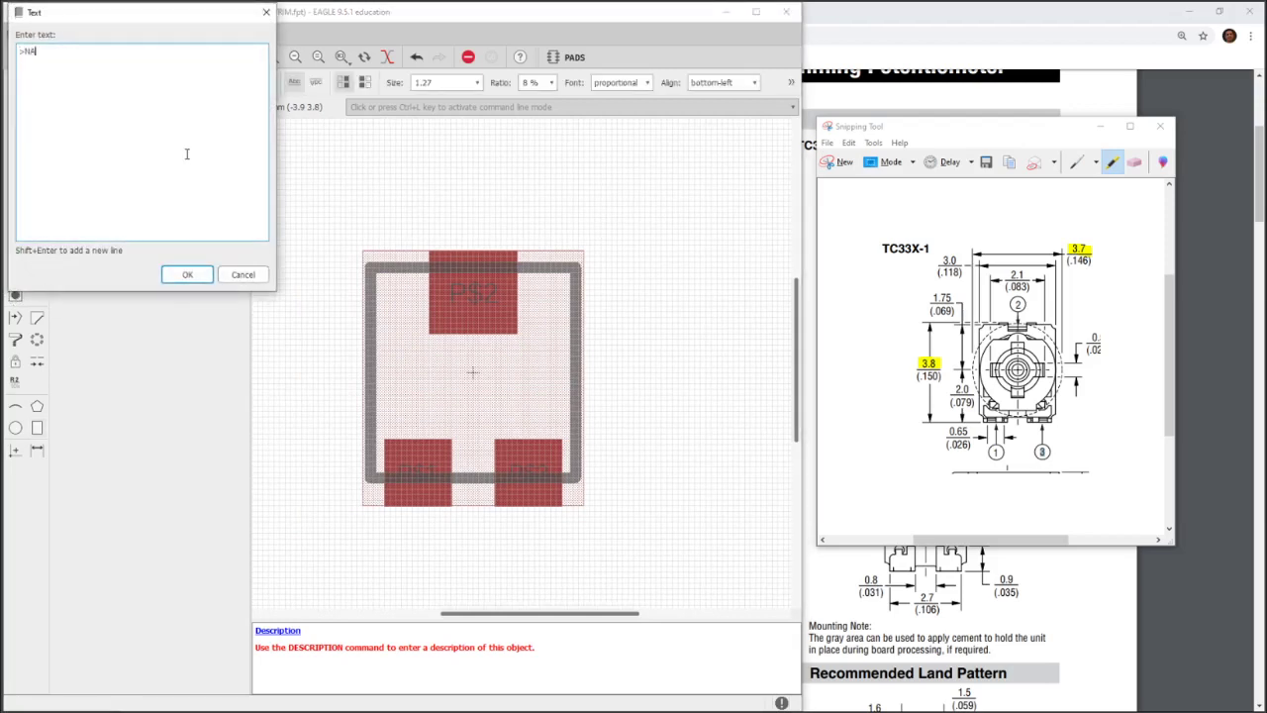
key(Return)
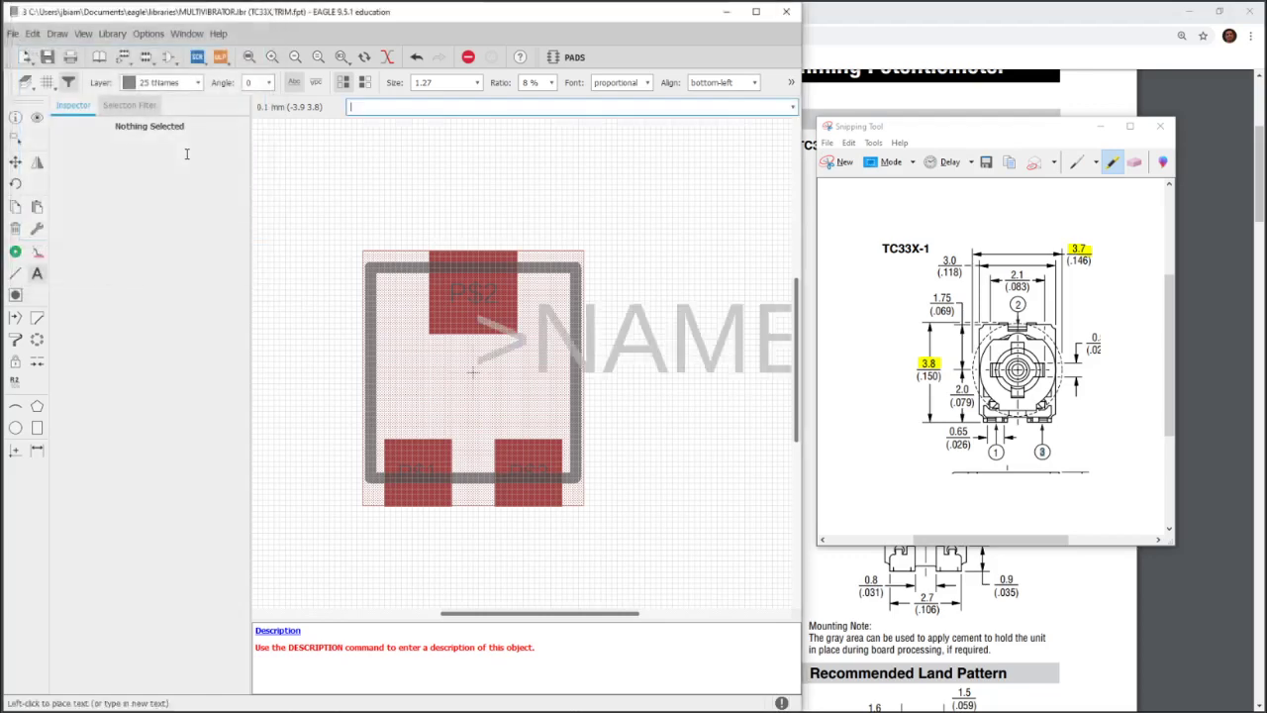
click(362, 166)
scroll(400, 198, down, 1)
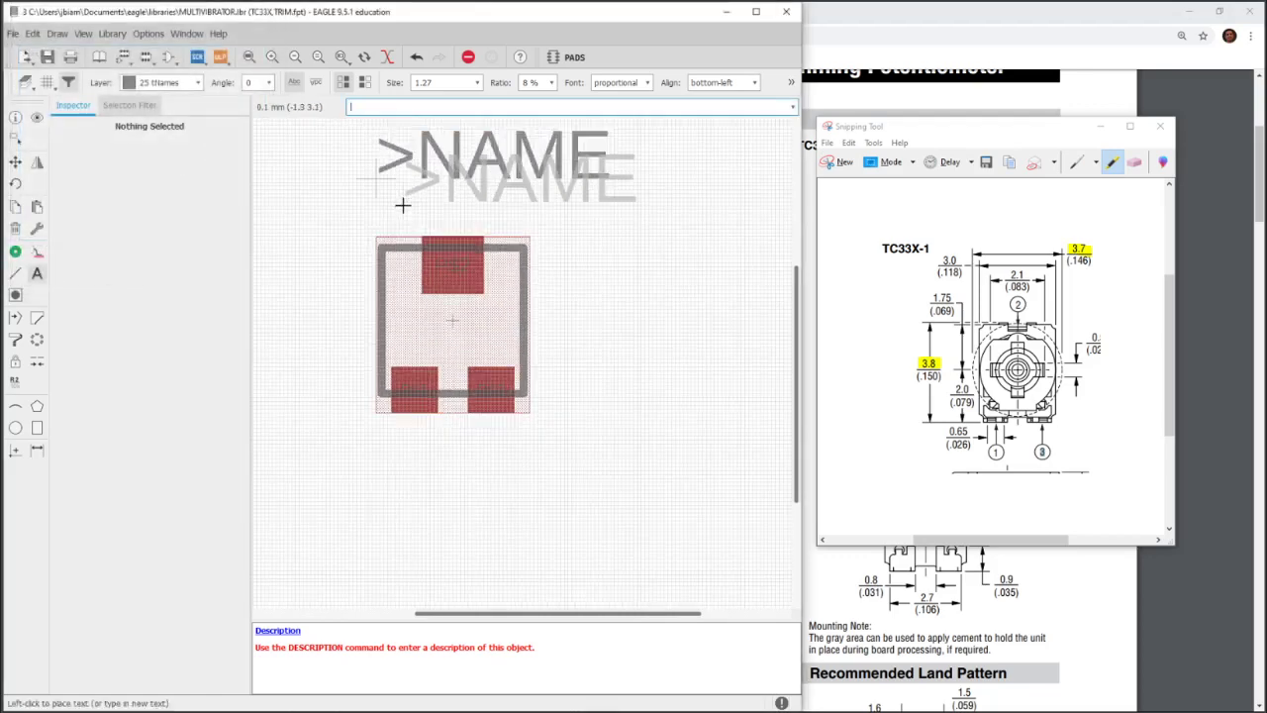
Place a >VALUE text label on the tValues layer just below >NAME
click(36, 273)
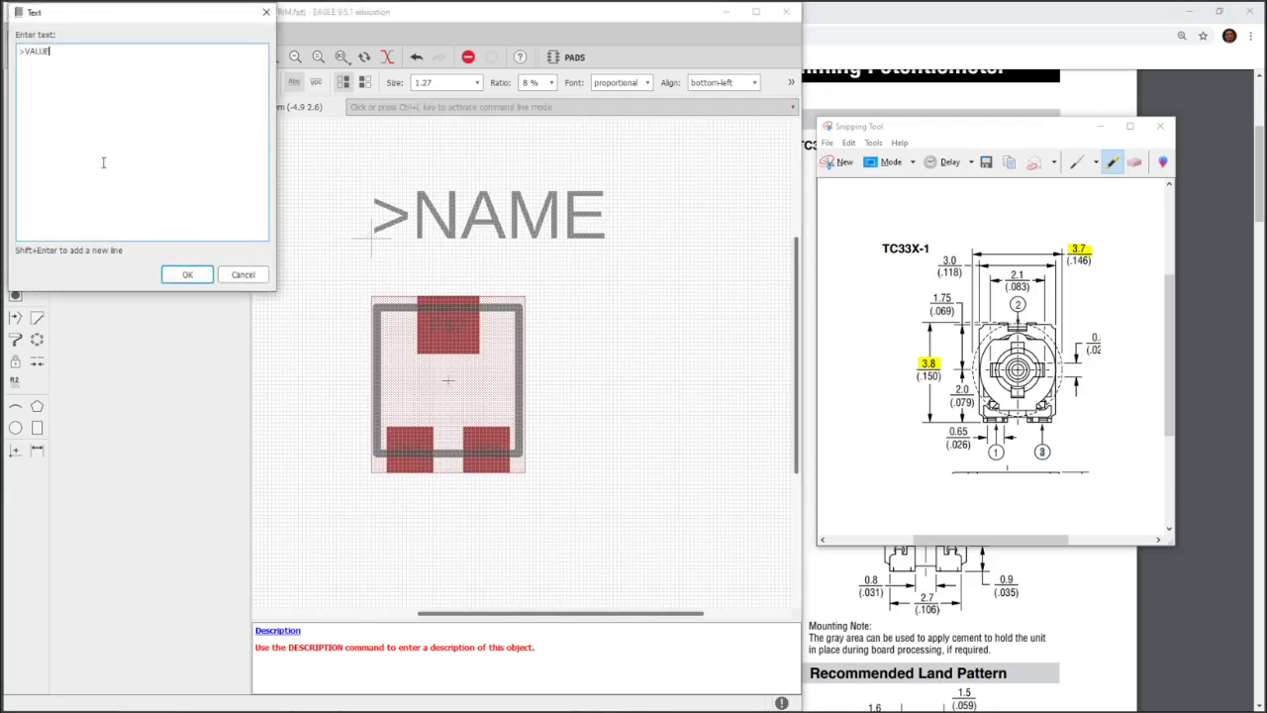
key(Return)
click(172, 87)
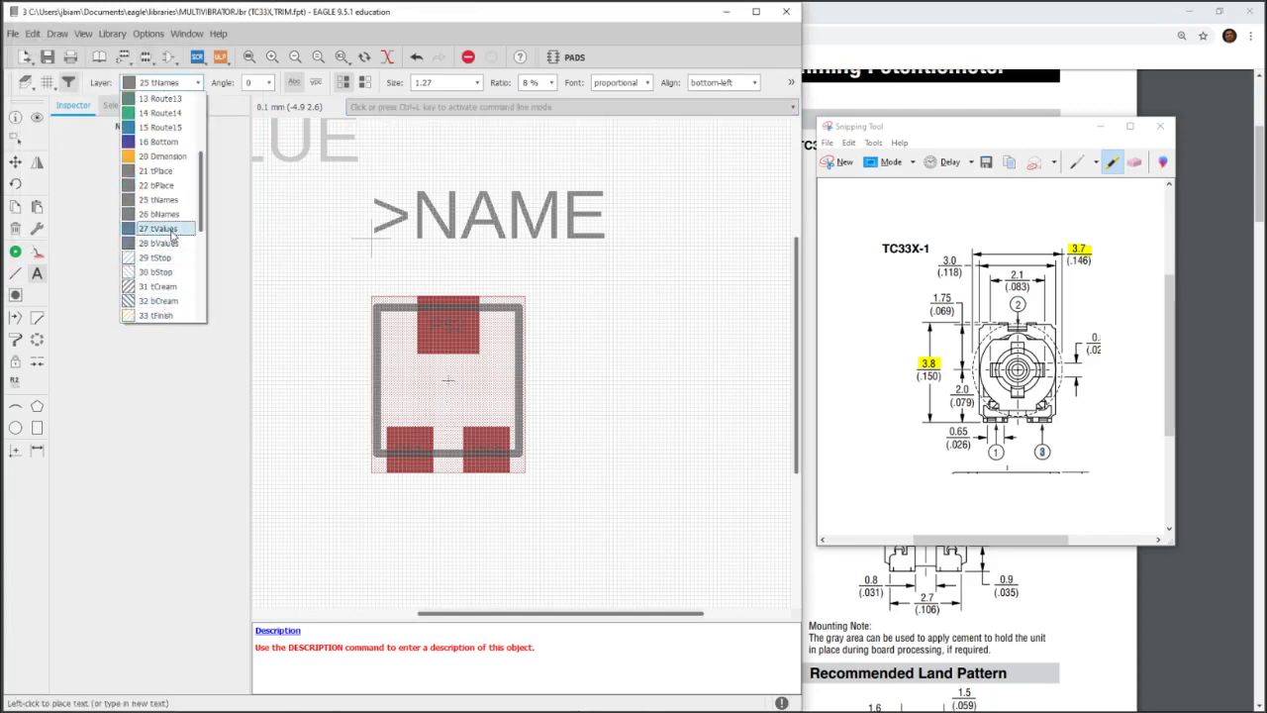
click(163, 229)
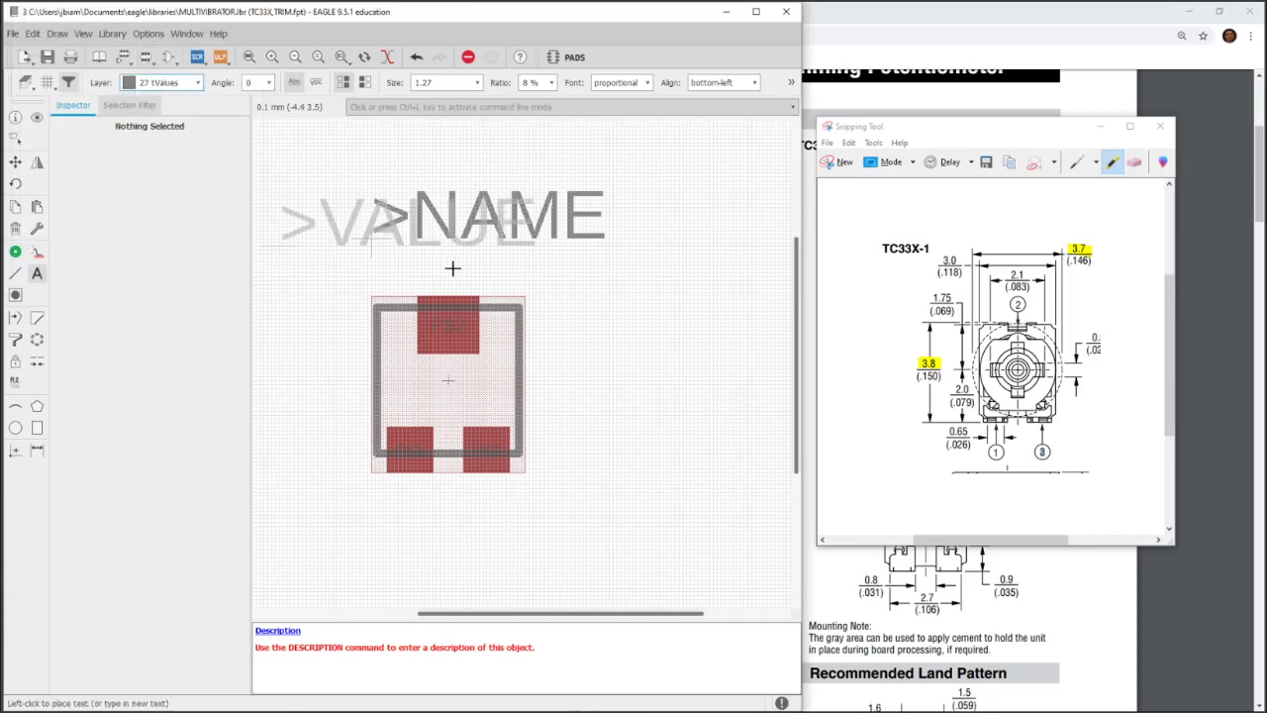
click(368, 292)
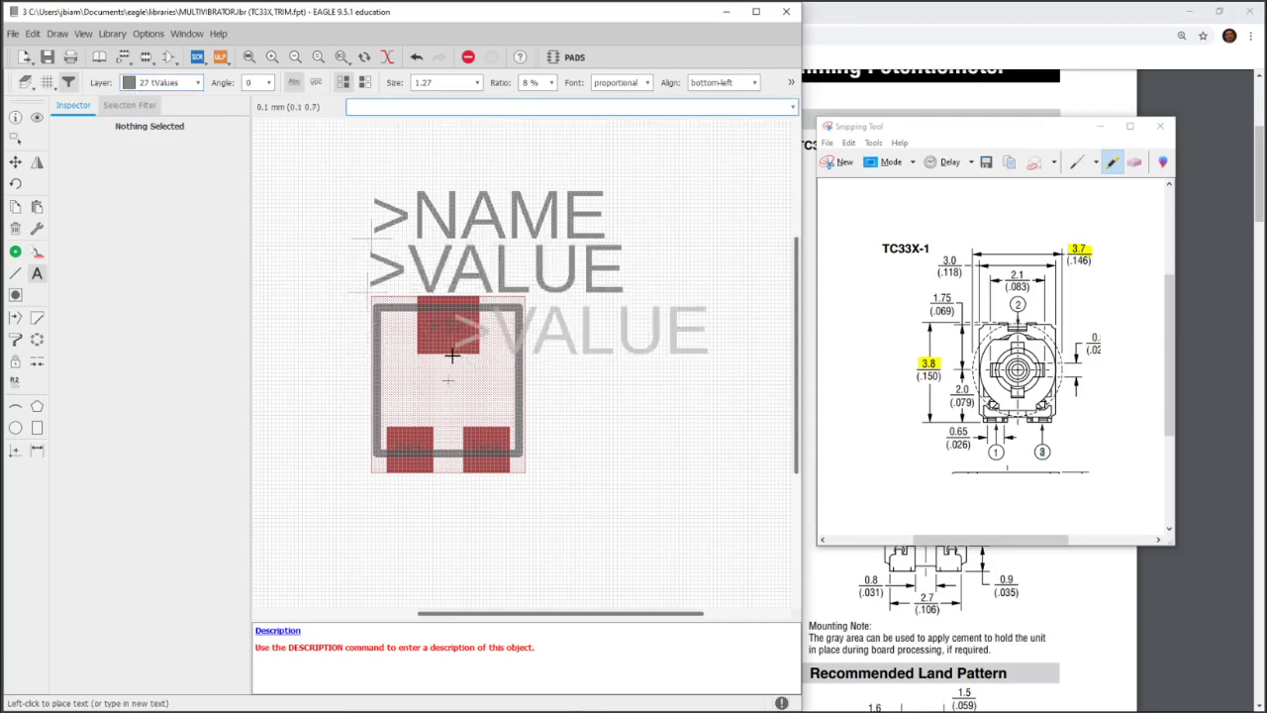
key(Escape)
Leave text placement and save the MULTIVIBRATOR.lbr library
click(553, 481)
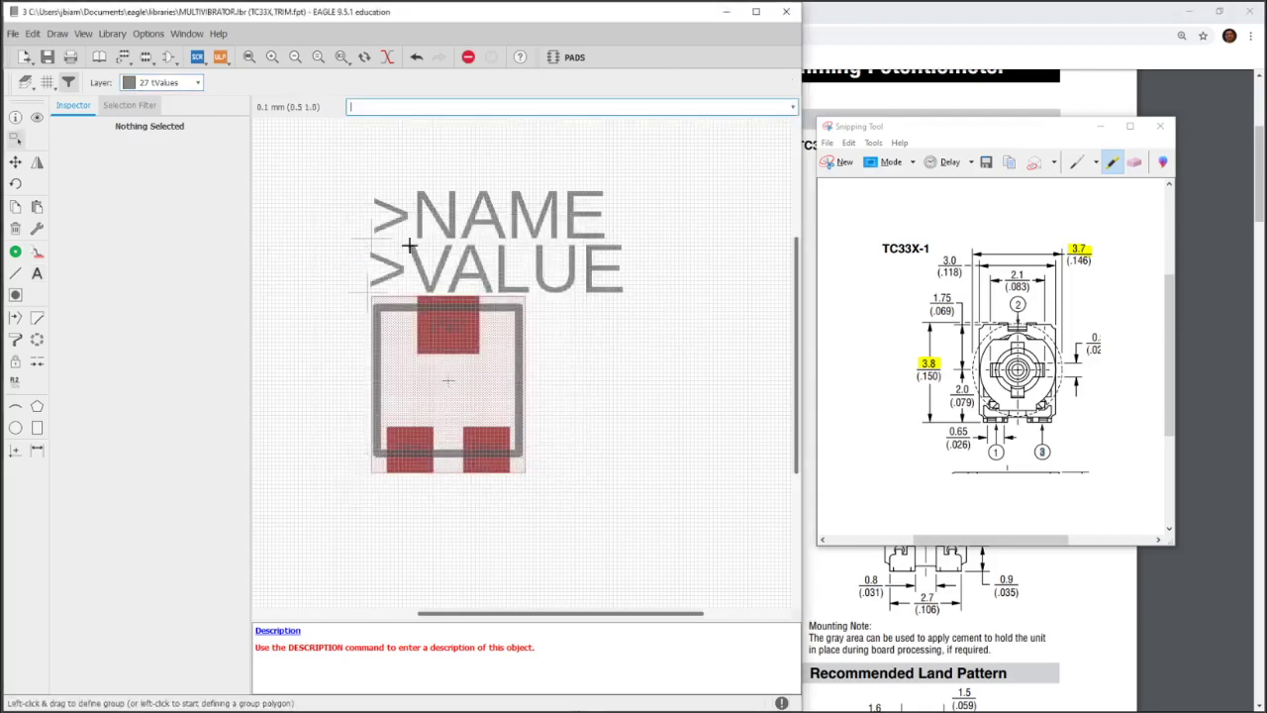
click(46, 56)
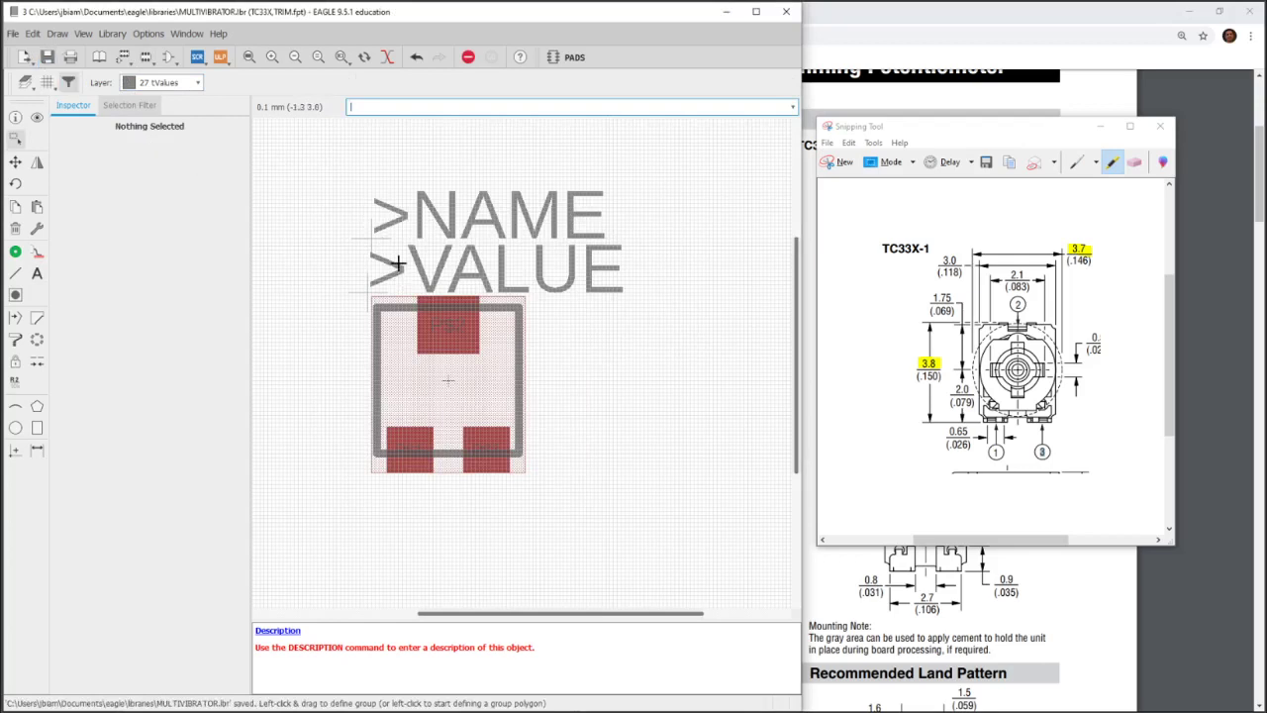